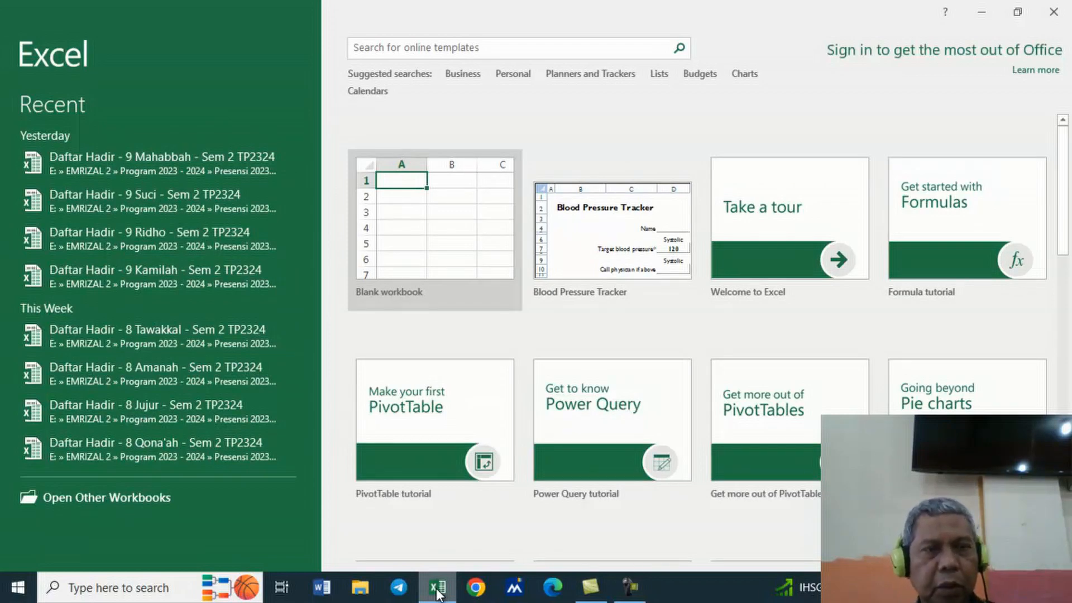
- Create a blank workbook and set its page to landscape orientation with A4 210 x 297 mm paper
click(444, 242)
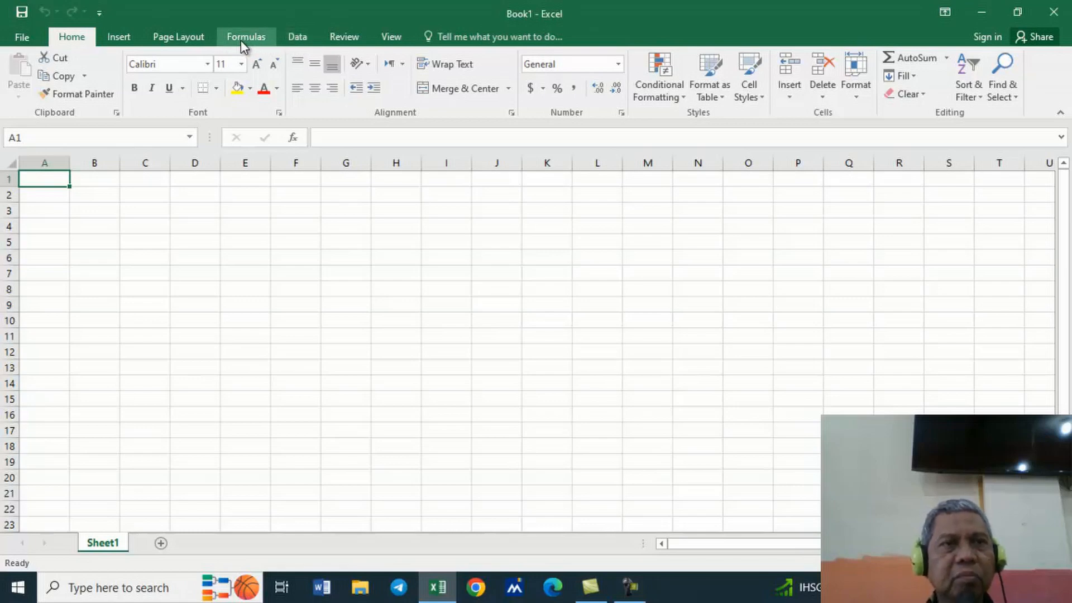
click(189, 42)
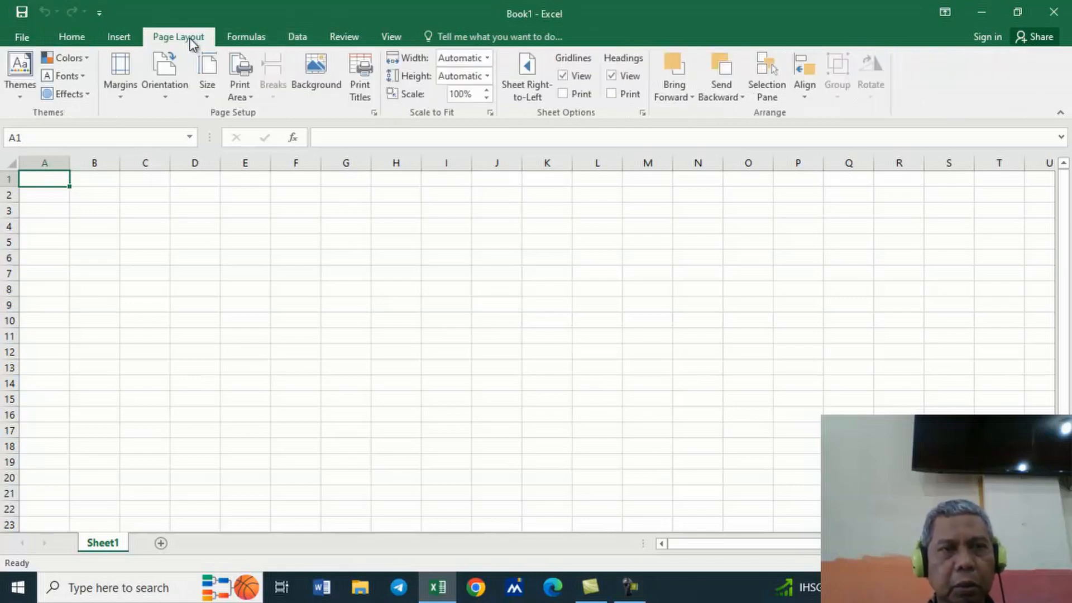
click(373, 114)
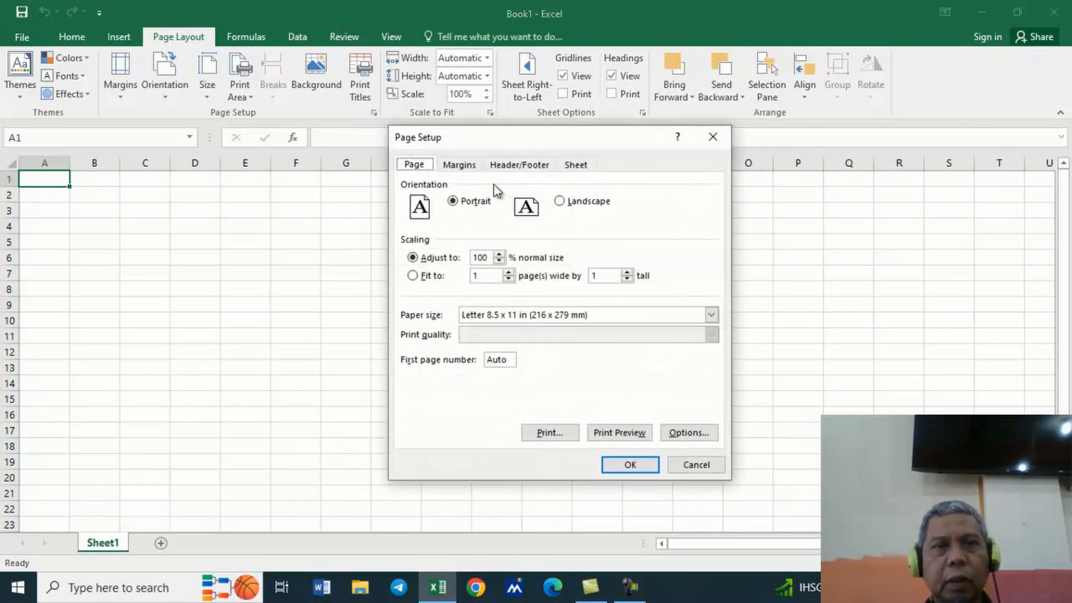
click(560, 211)
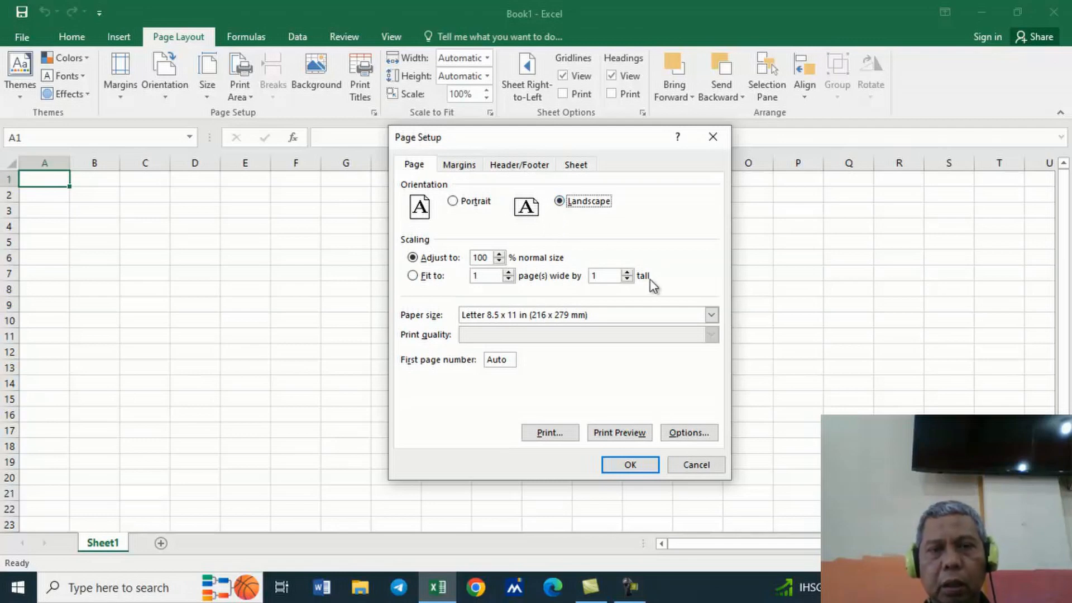
click(711, 316)
drag(711, 364, 717, 335)
click(692, 329)
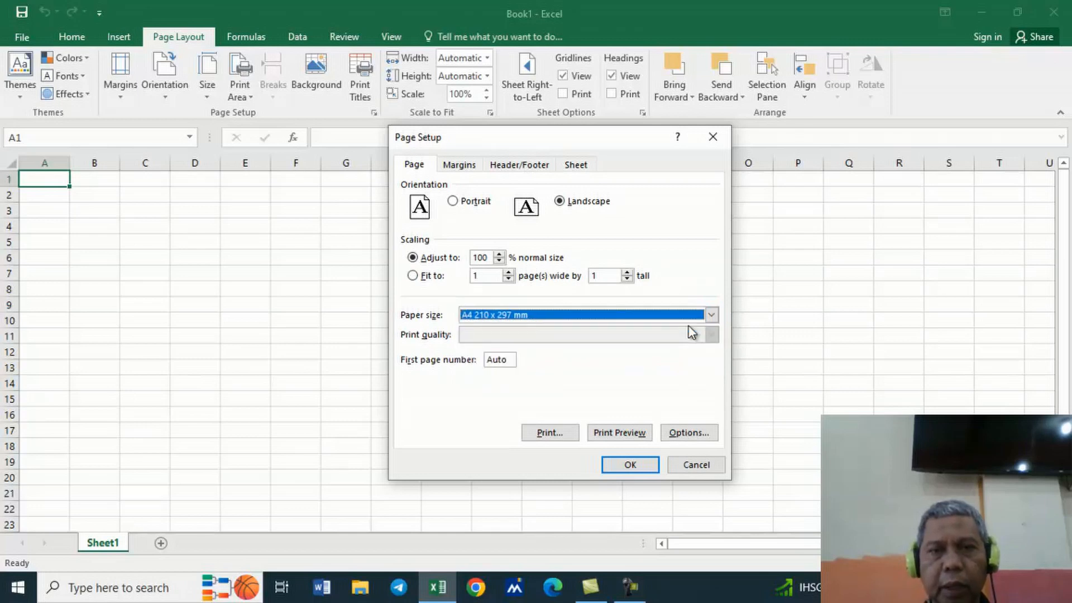
- Set the top, bottom, left and right page margins to 1 and apply the page setup
click(468, 167)
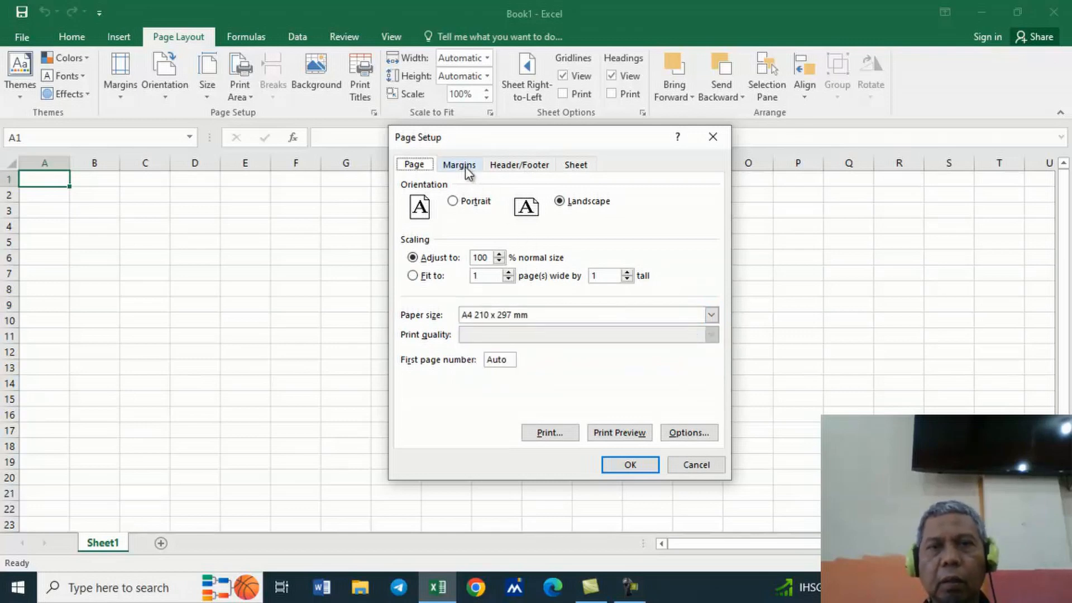
click(560, 200)
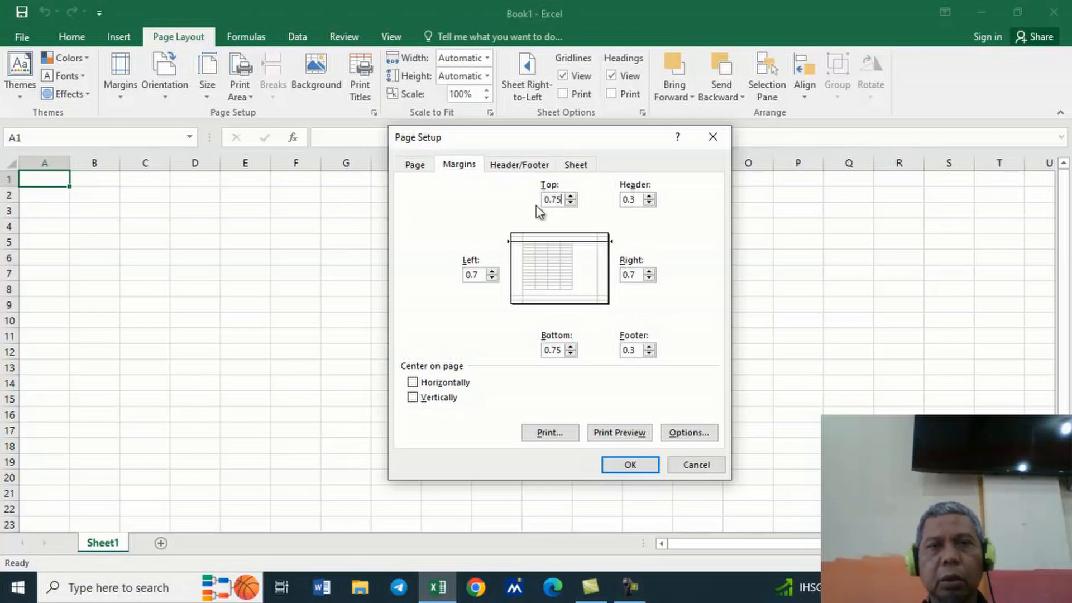
key(BackSpace)
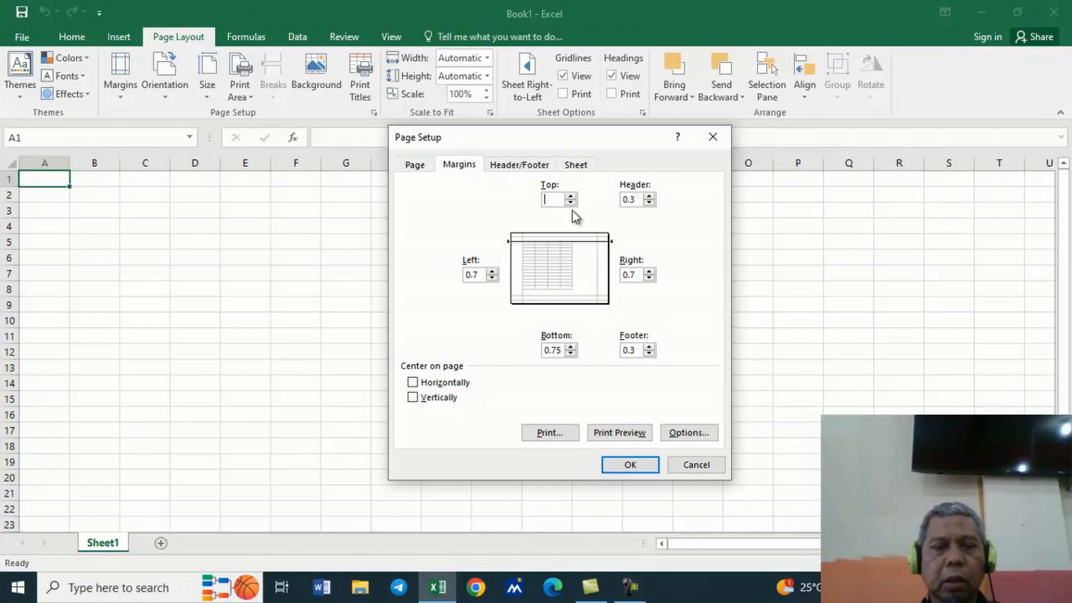
text(1)
key(Tab)
text(1)
key(Tab)
text(1)
key(Tab)
text(1)
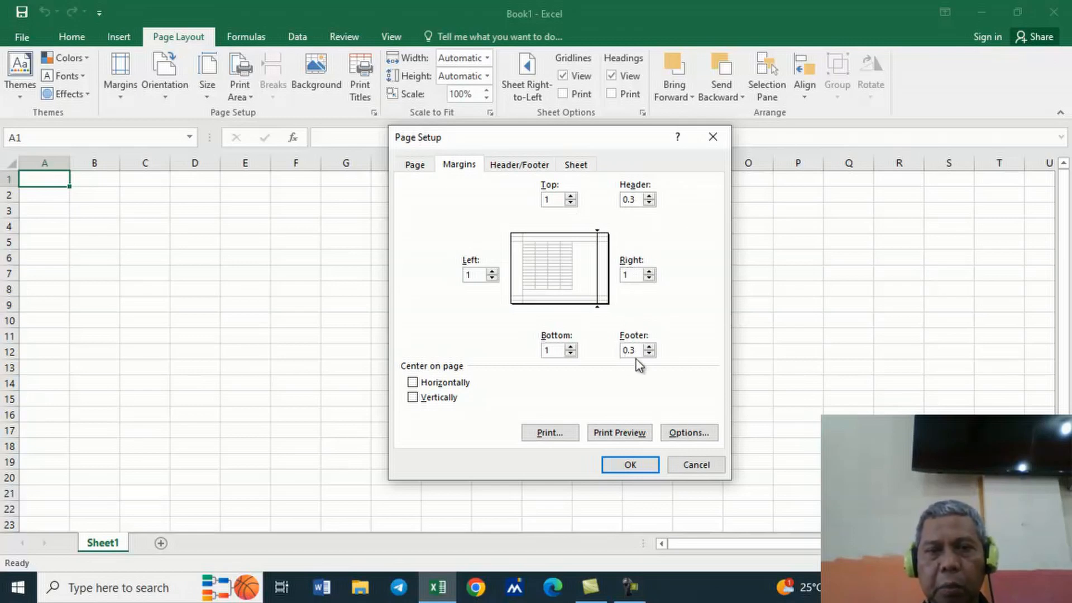
click(642, 465)
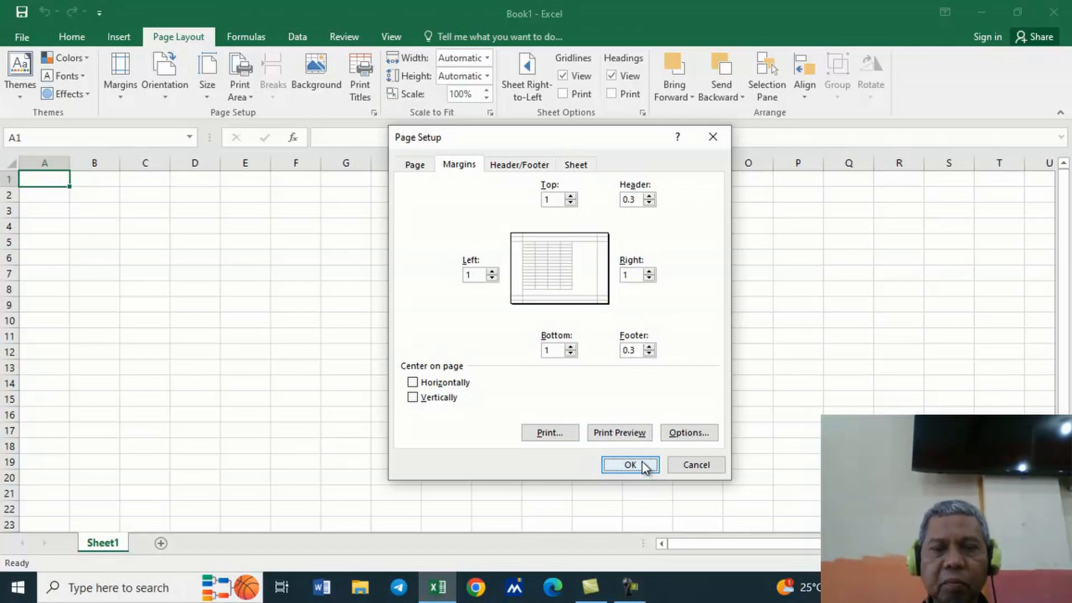
click(633, 466)
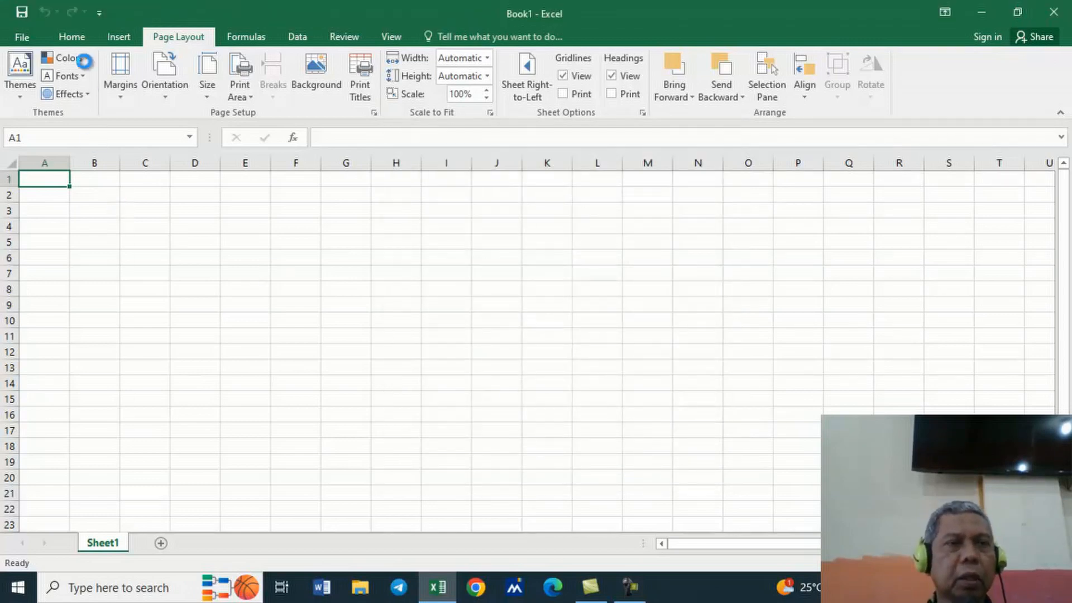
- Format the entire sheet in Times New Roman at size 12
click(73, 37)
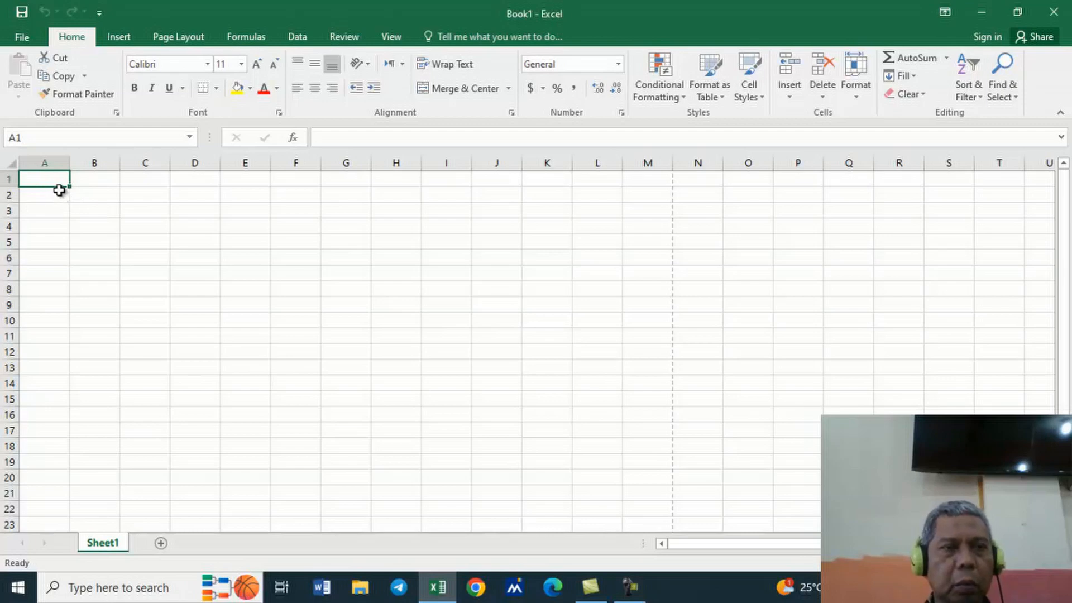
click(9, 162)
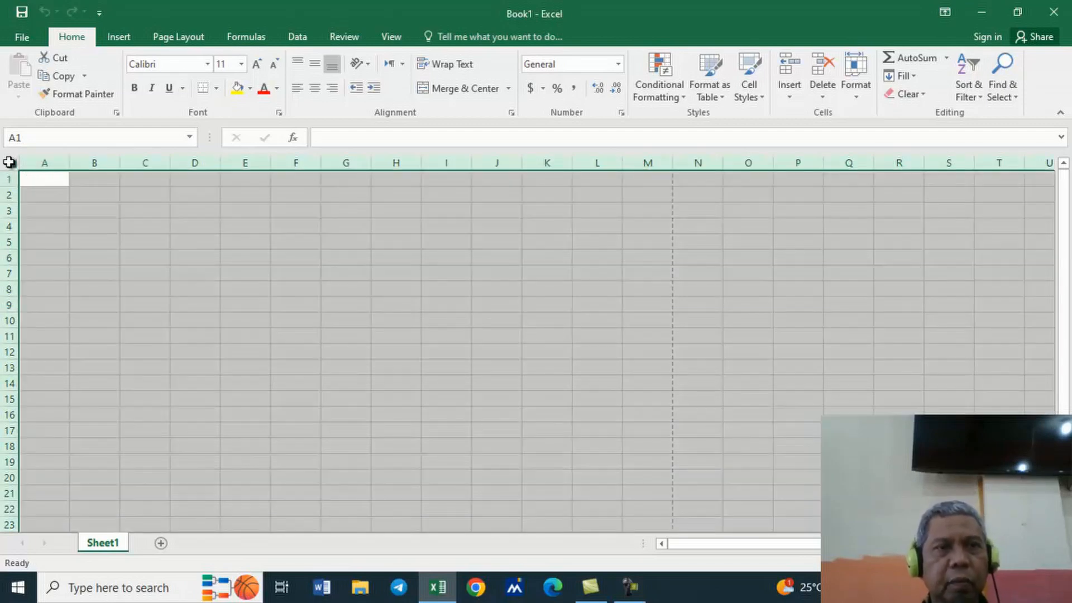
click(207, 64)
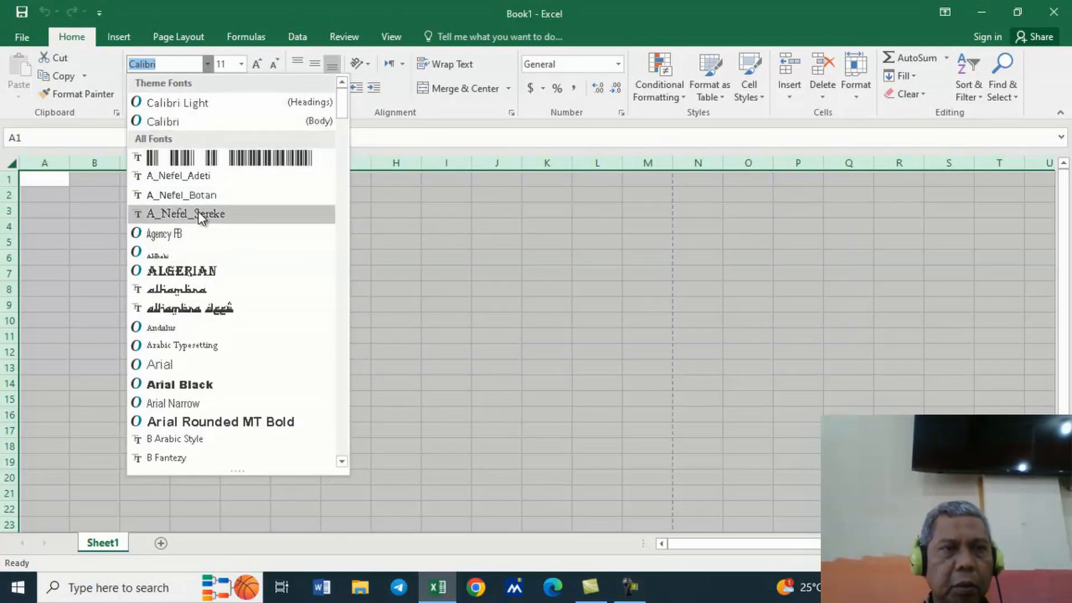
text(Times New Roma)
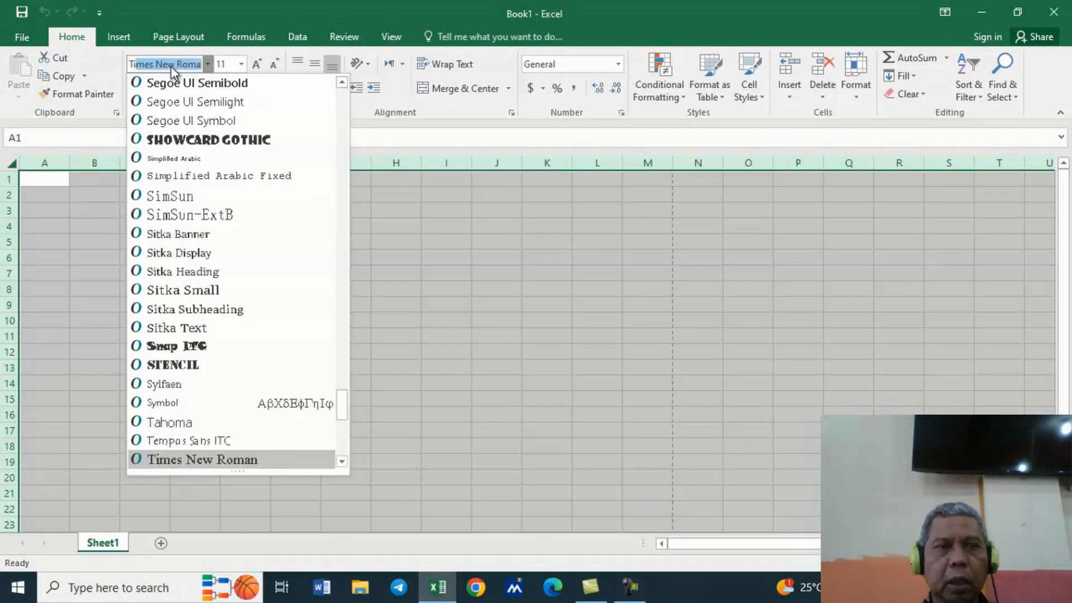
click(193, 460)
key(ctrl+a)
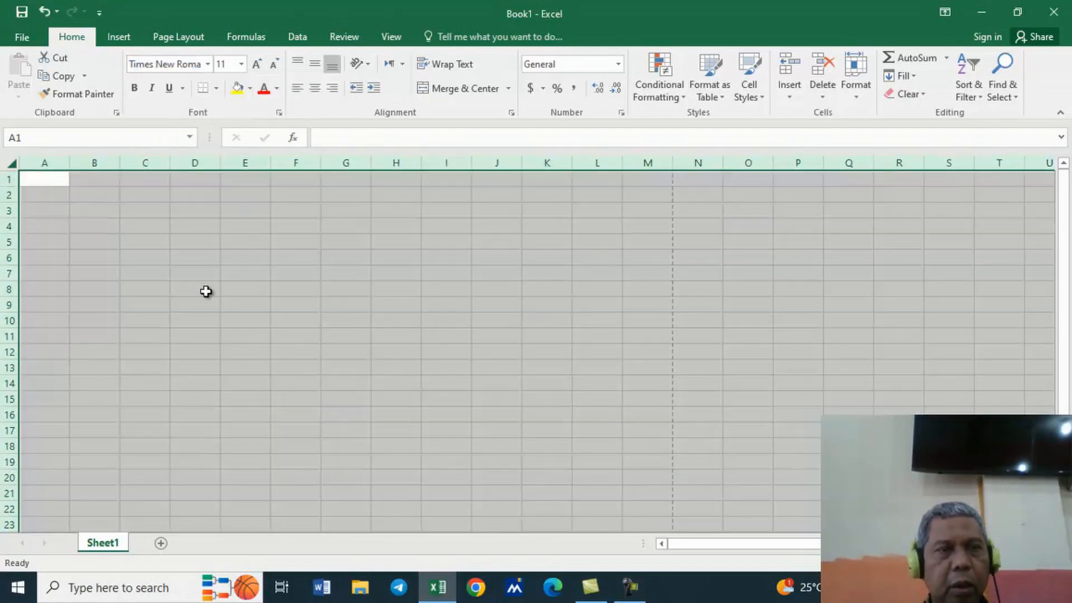
click(242, 65)
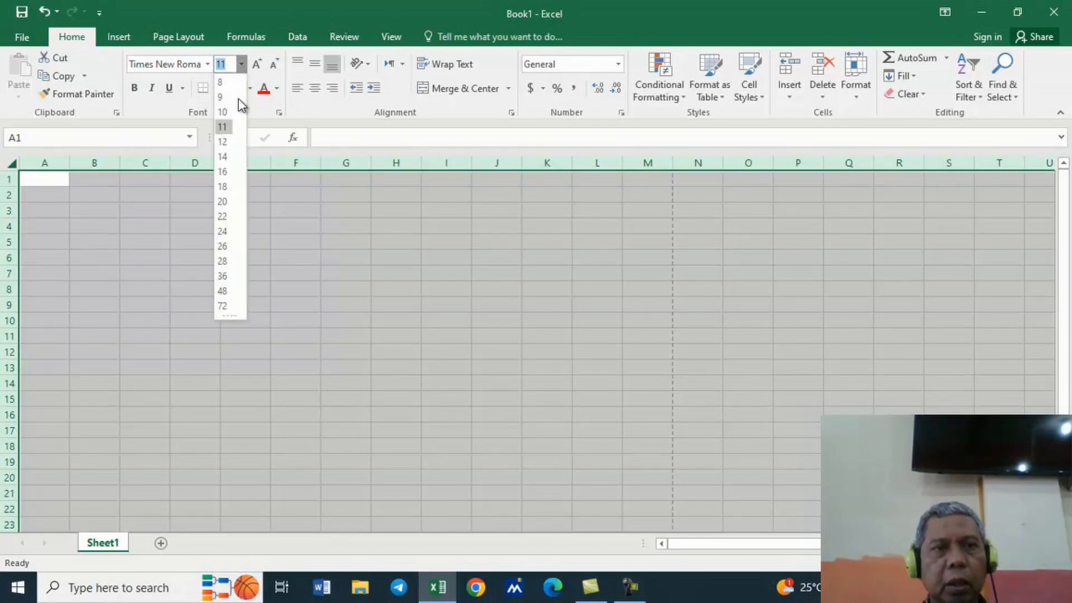
click(225, 142)
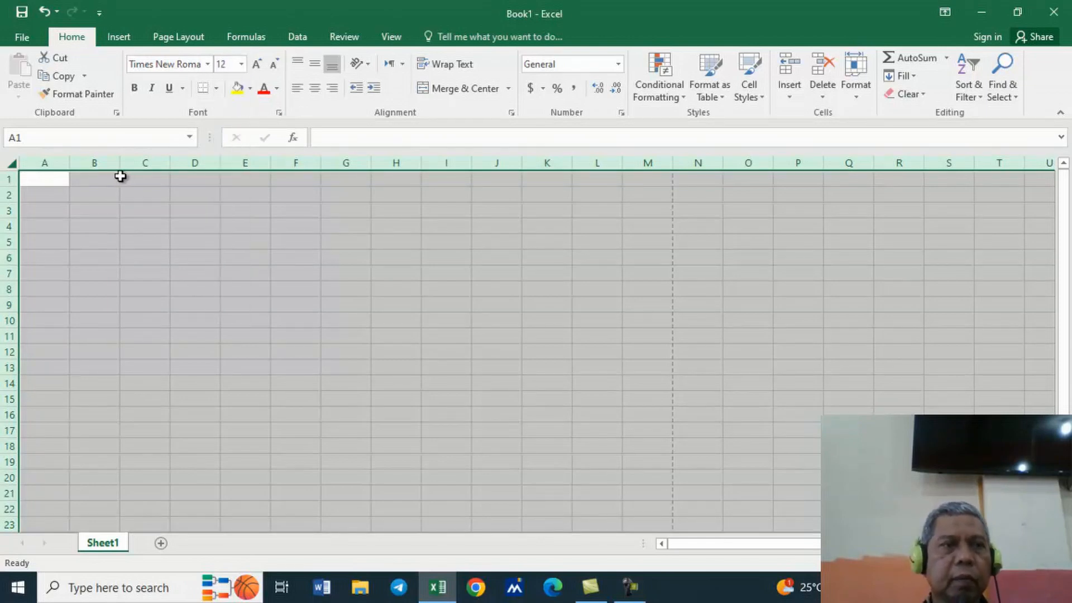
- Enter the title "DAFTAR NILAI KELAS 9 ......" in cell A1
click(45, 177)
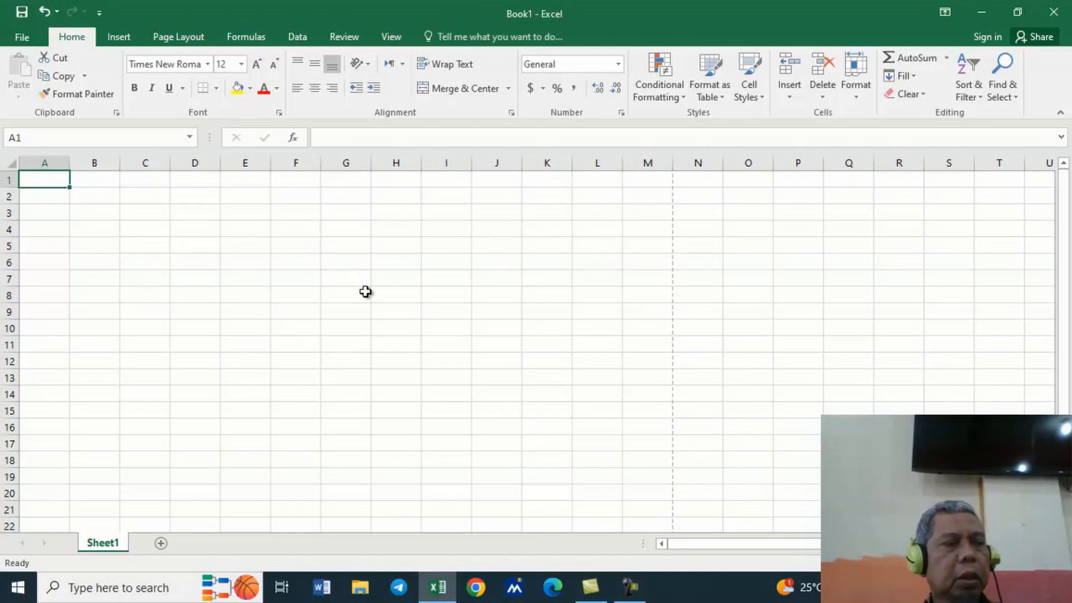
text(DAF)
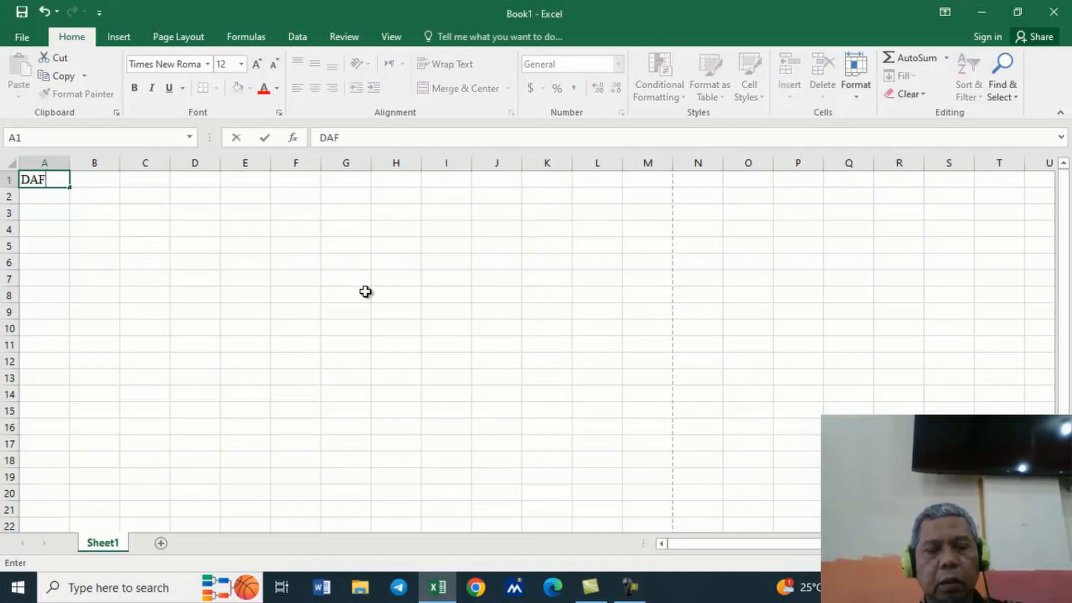
text(TAR NILAI K)
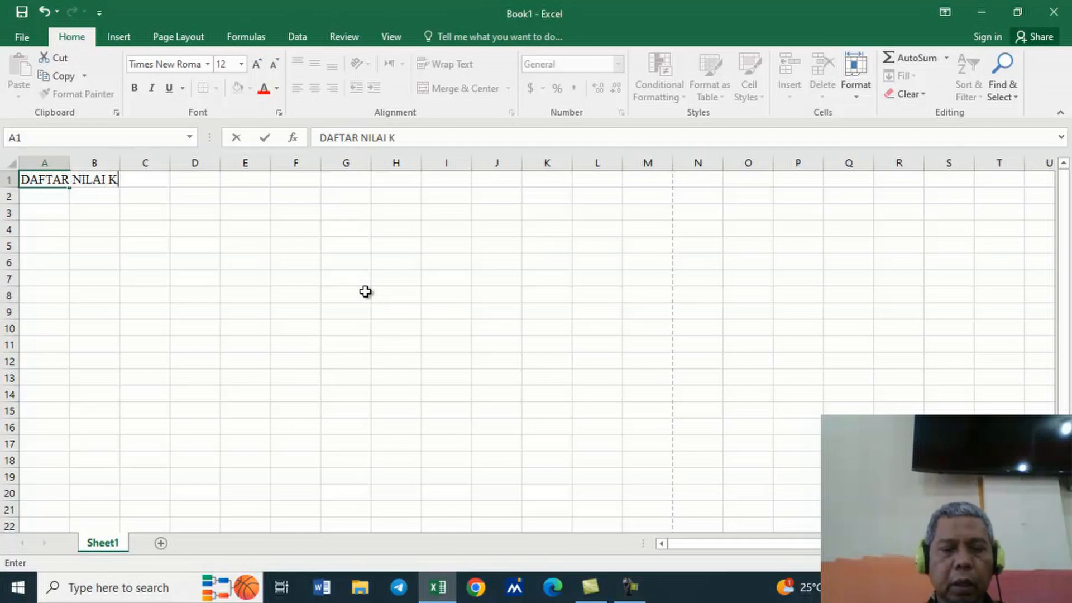
text(ELAS 9)
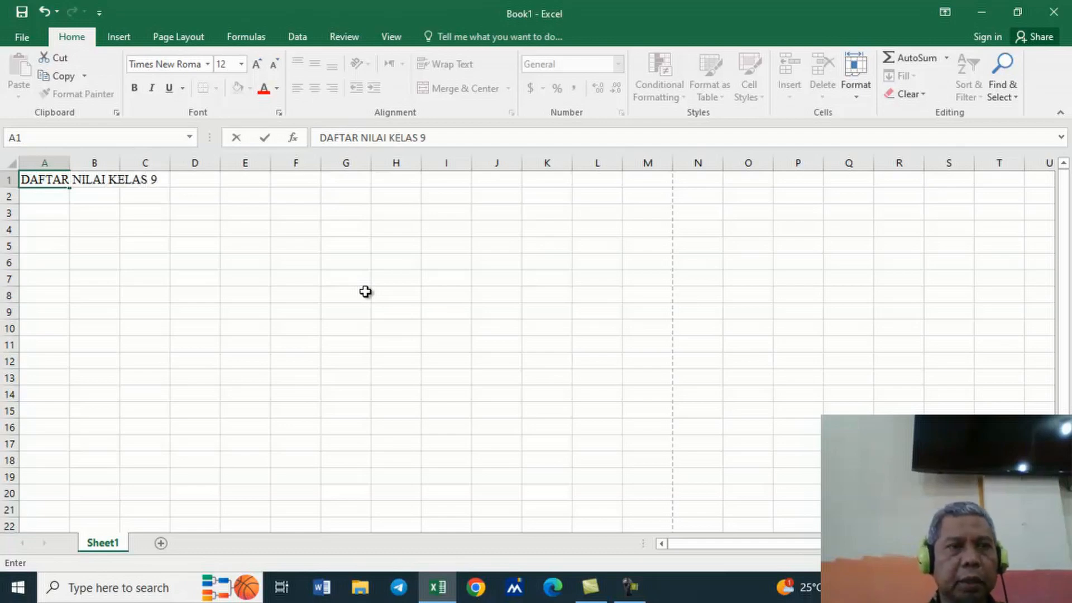
text( ......)
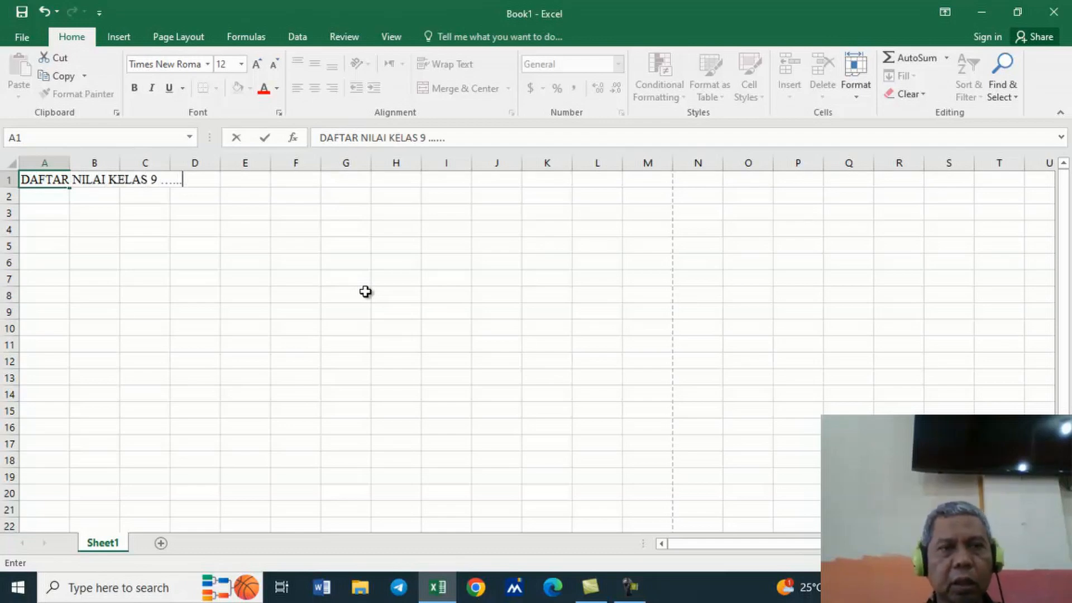
key(Return)
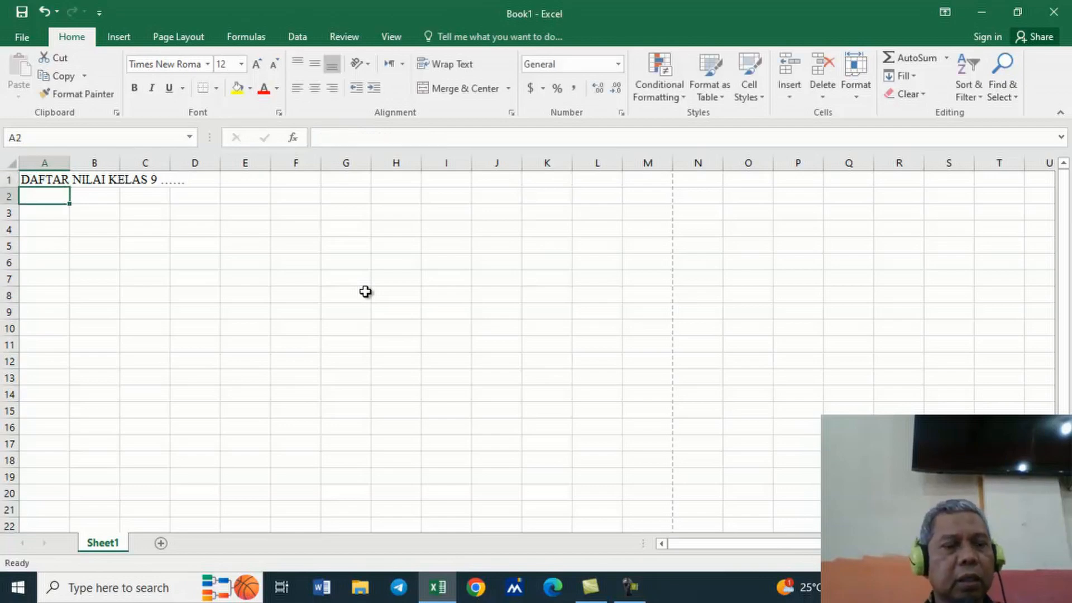
- Enter the school name "SMP ISLAM TERPADU MUTIARA DURI" in cell A2
text(SMP IS)
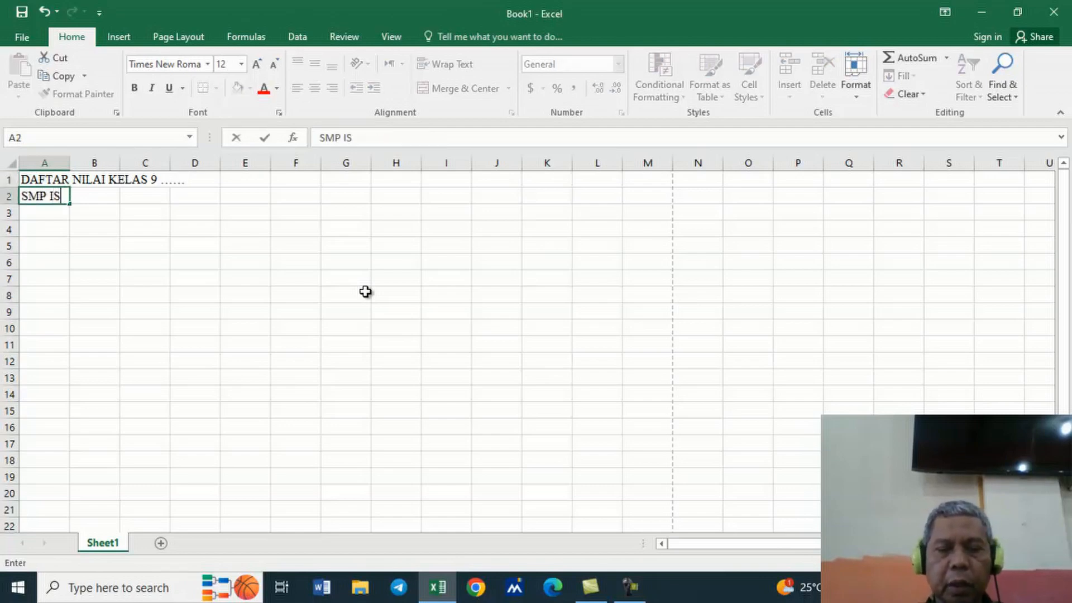
text(LAM TERPADU)
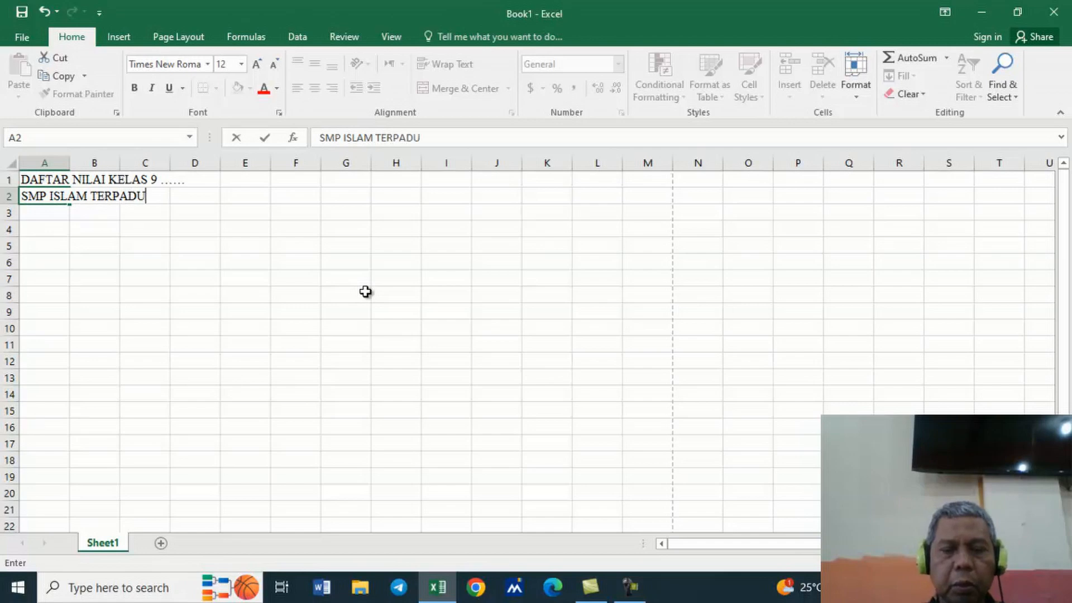
text( MUTIARA DURI)
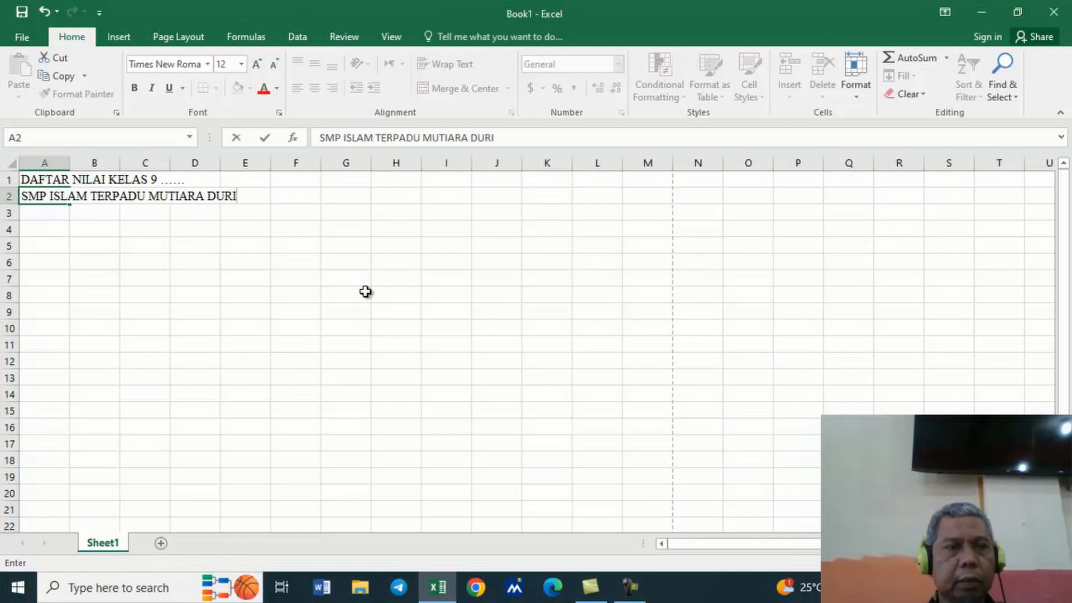
key(Return)
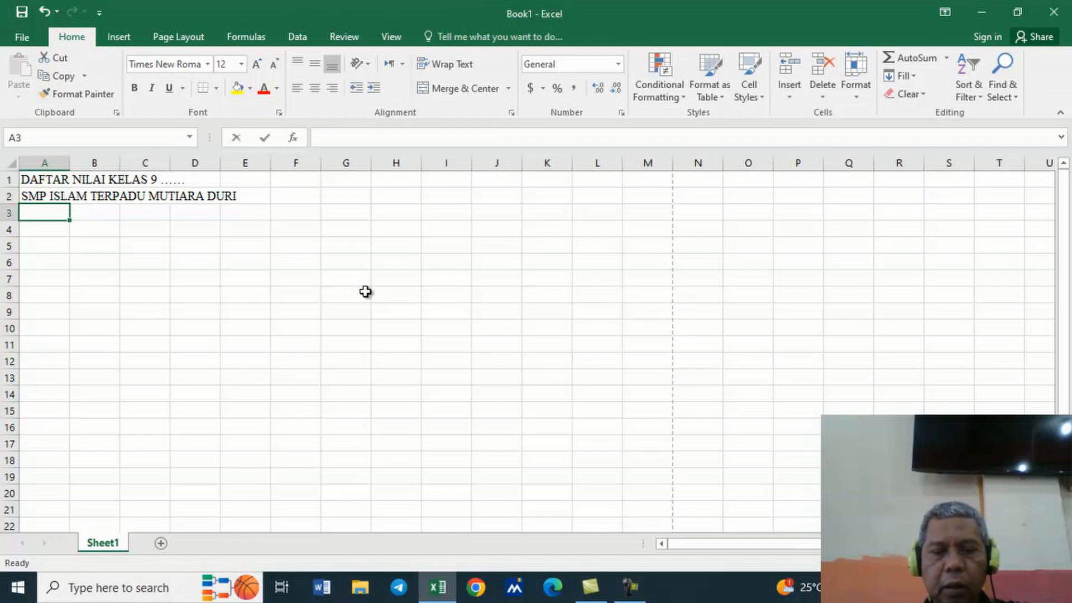
- Enter the school year line "Tahun Pelajaran 2023/2024" in cell A3
text(Tahun Pel)
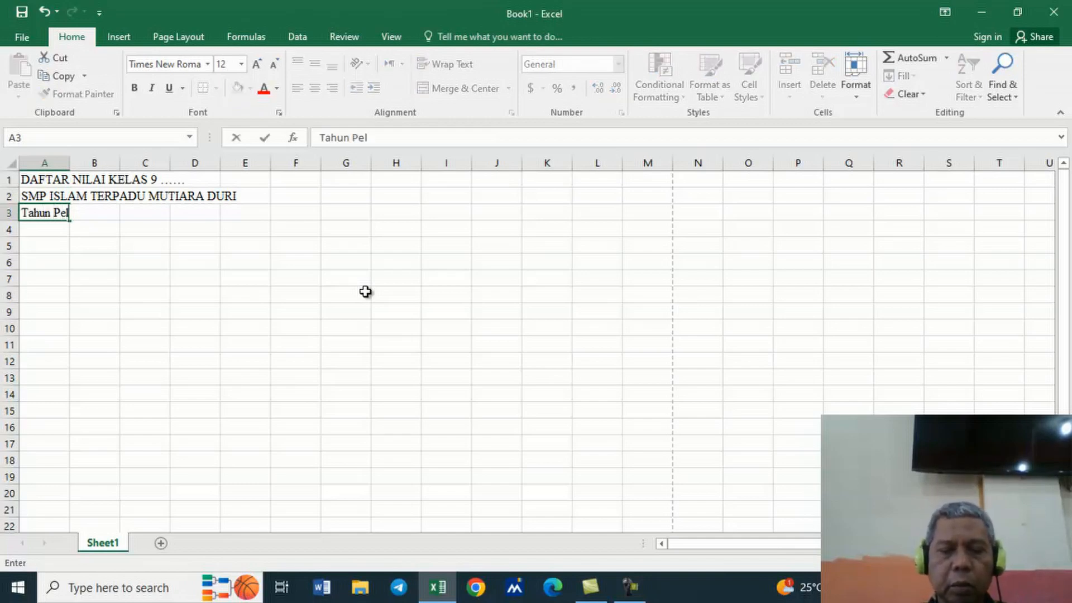
text(ajaran 20)
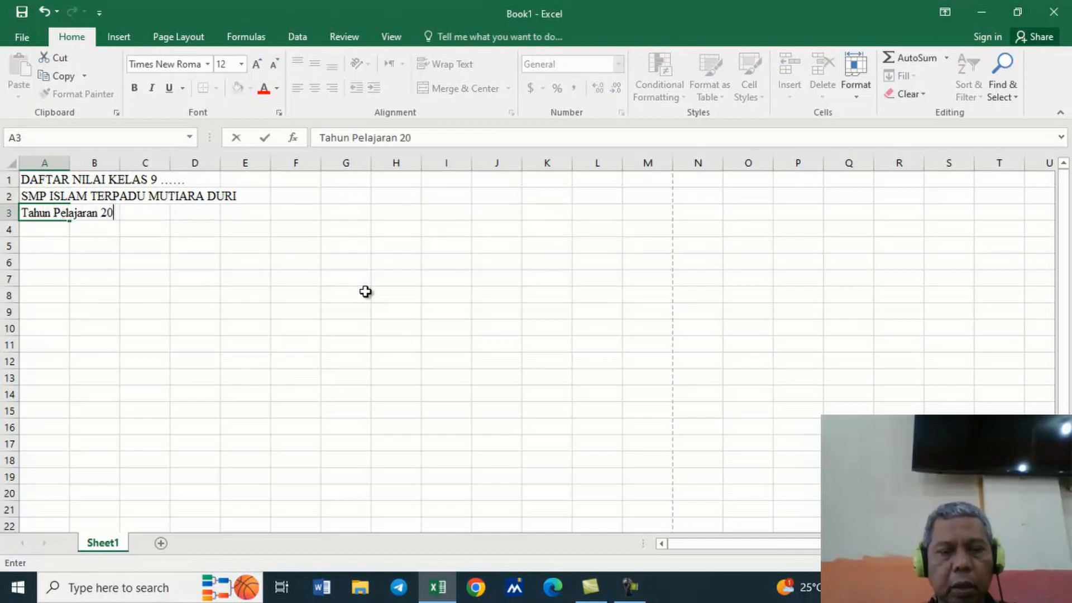
text(23/2024)
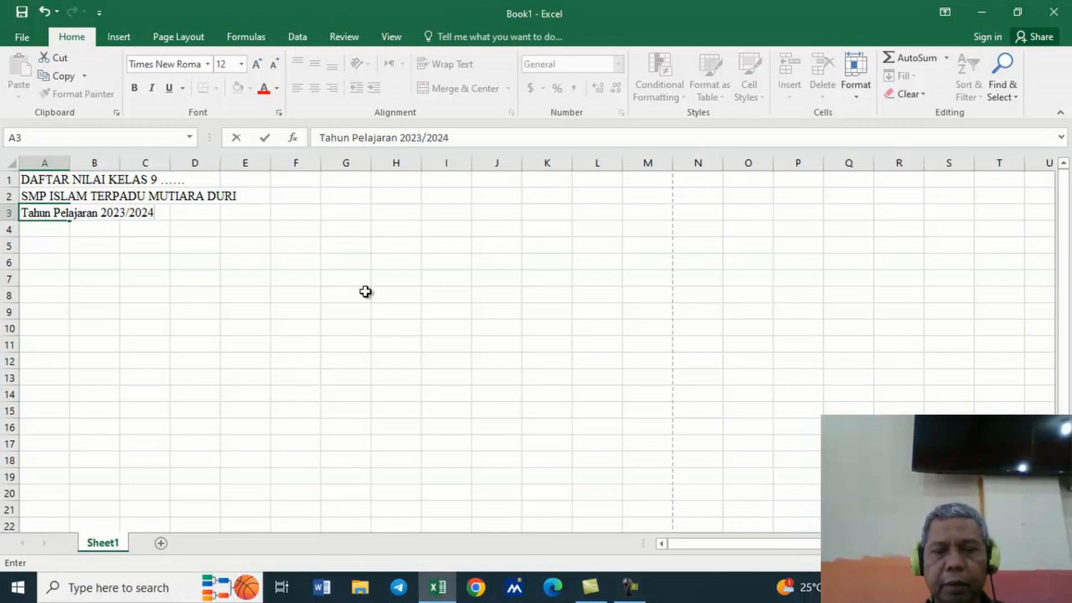
key(Return)
- Enter the table headers "No." in cell A5 and "Nama Murid" in cell B5
key(Return)
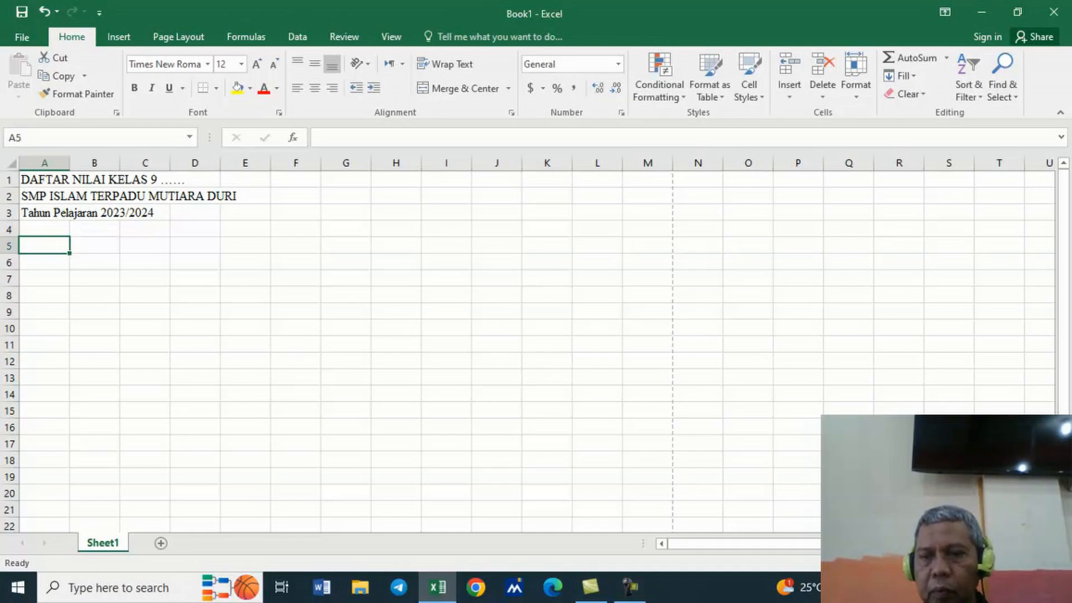
scroll(424, 346, up, 3)
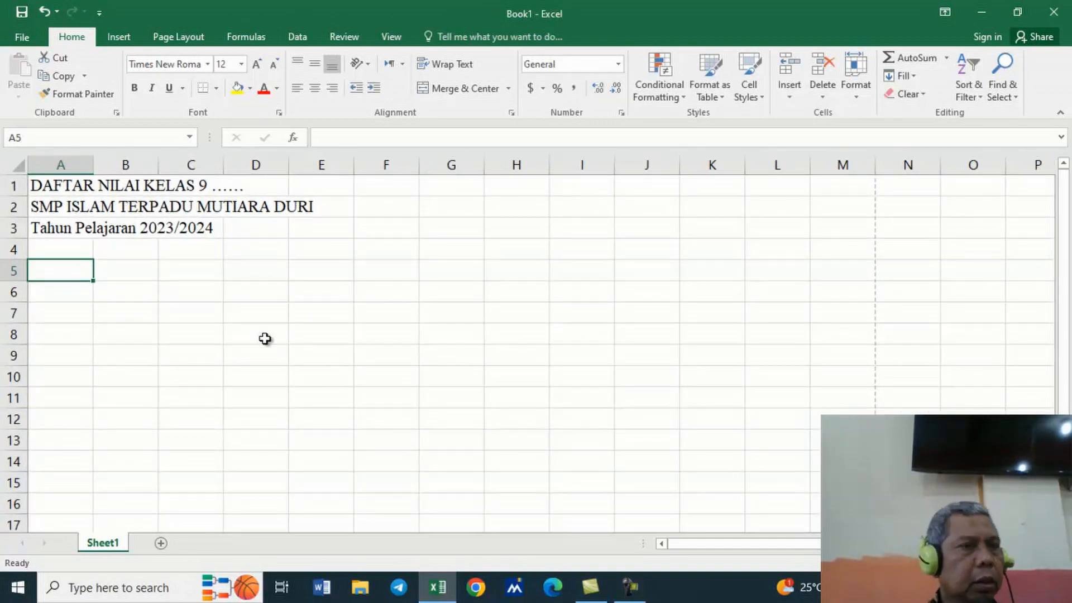
text(No.)
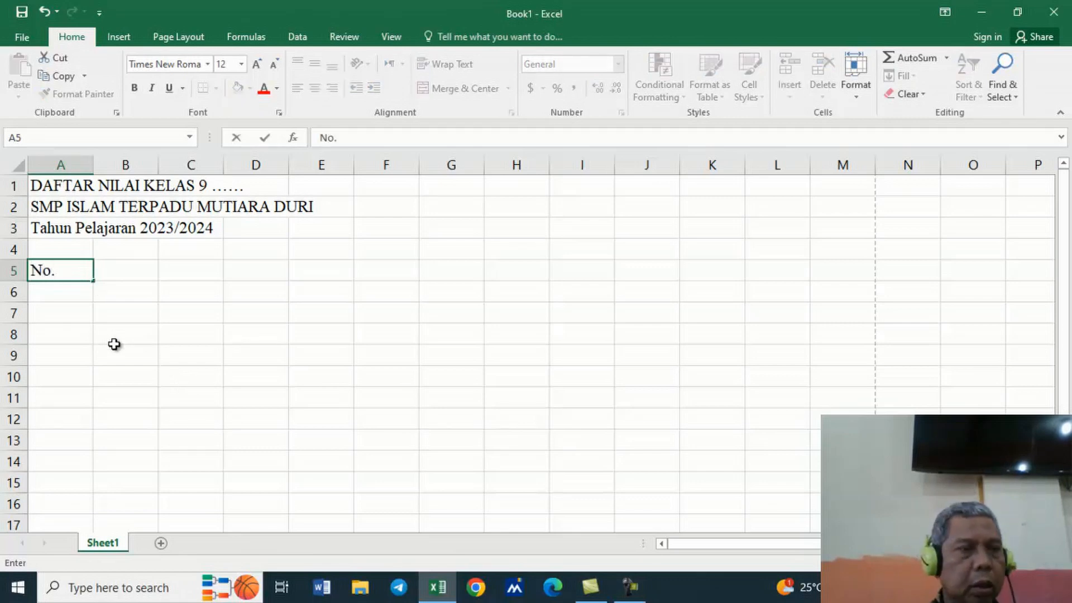
key(Tab)
text(Nama Mu)
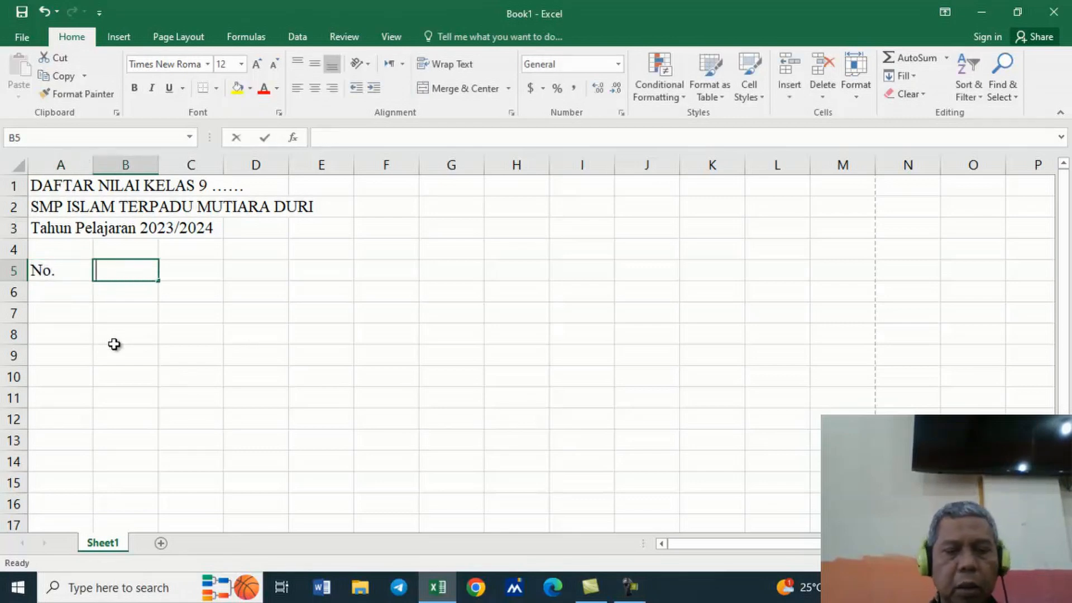
text(rid)
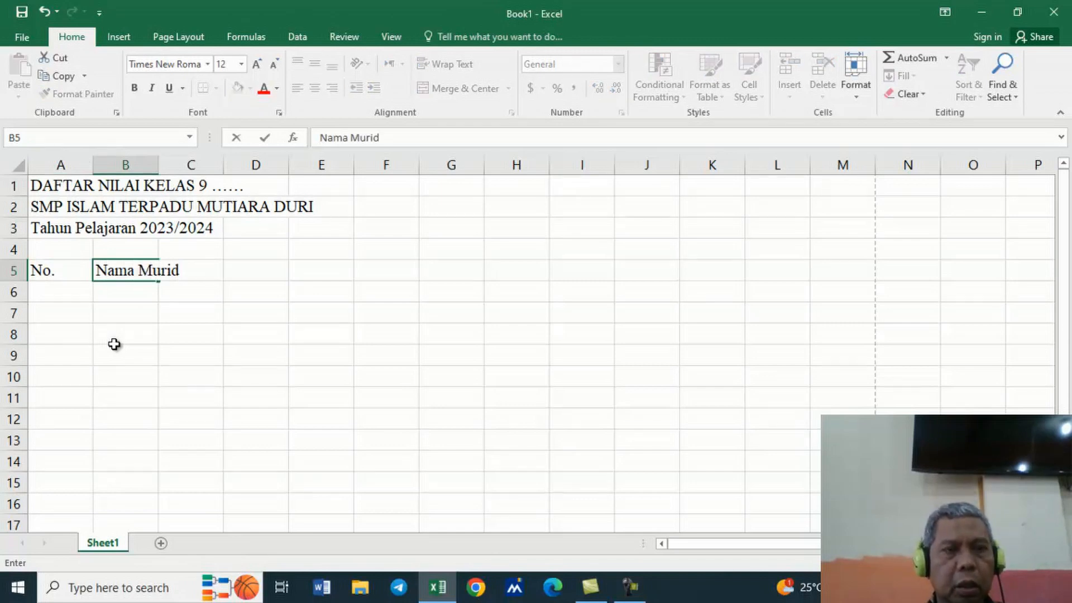
key(Tab)
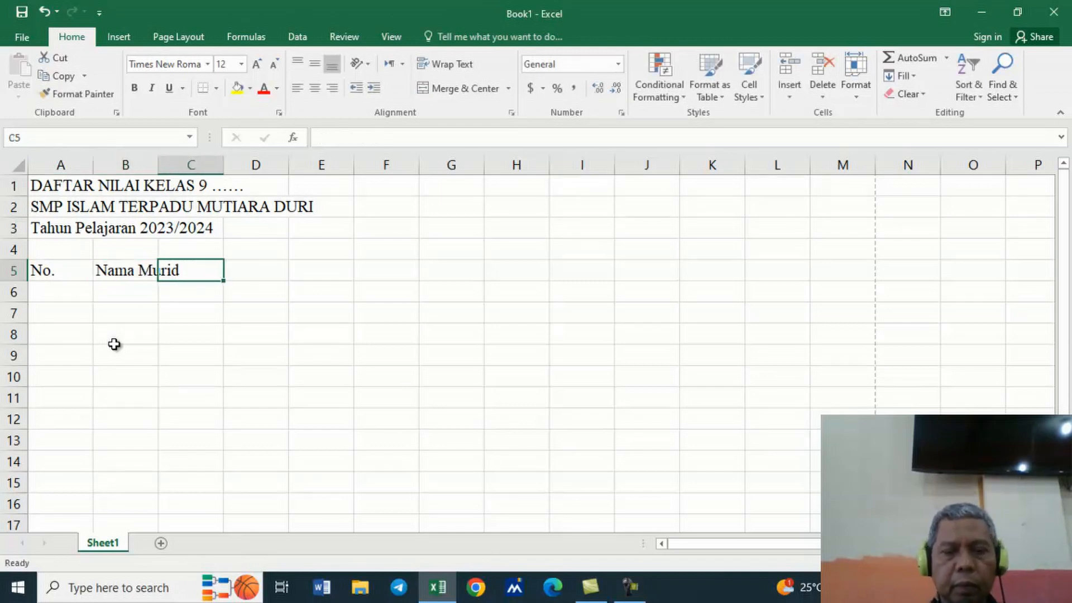
- Enter the header "Mata Pelajaran" in cell C5, with a capital P
text(Mata pelajaran)
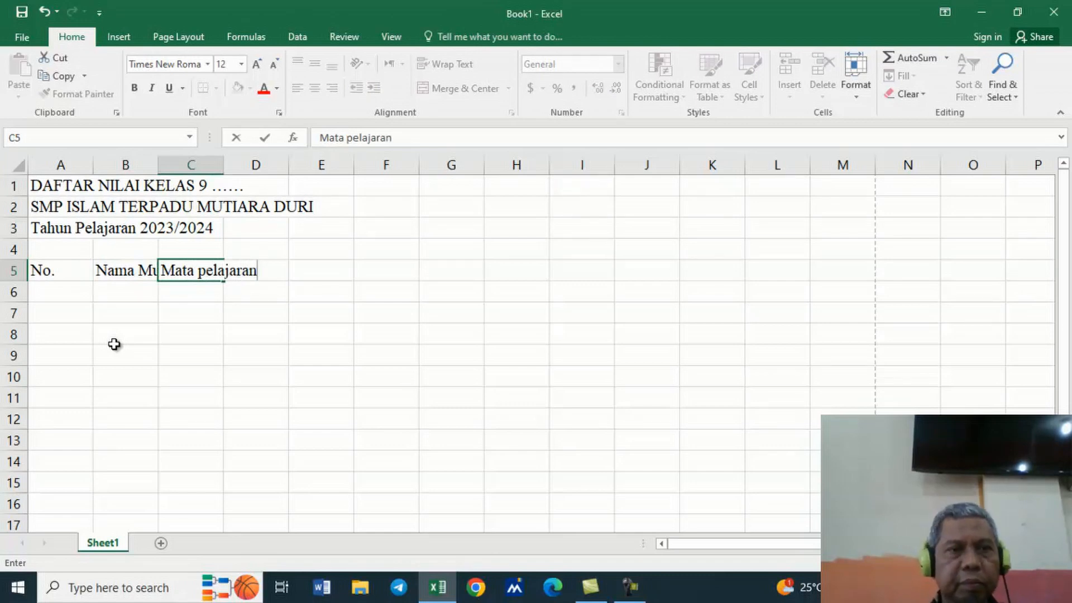
click(205, 272)
key(BackSpace)
text(P)
key(Return)
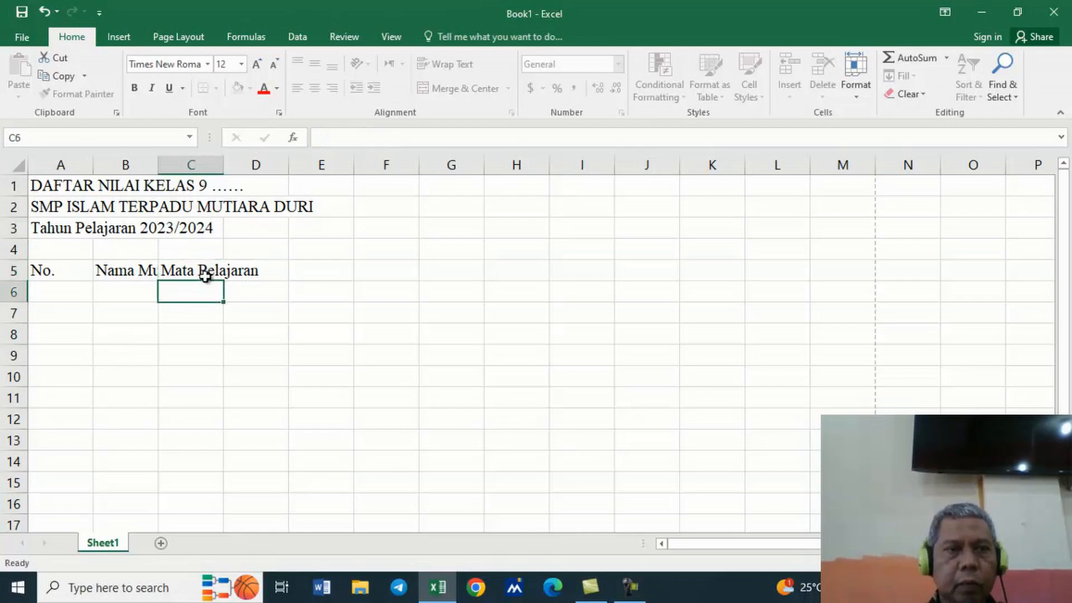
- Enter the subject headings "PAI", "PKN" and "B. Indonesia" in cells C6 to E6
text(PAI)
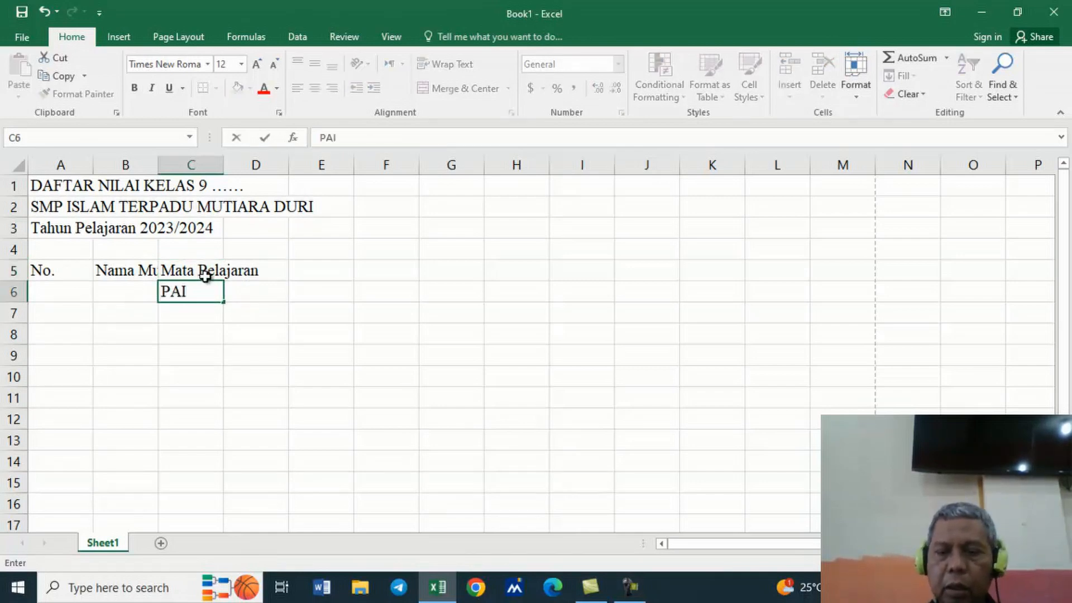
key(Tab)
text(PKN)
key(Tab)
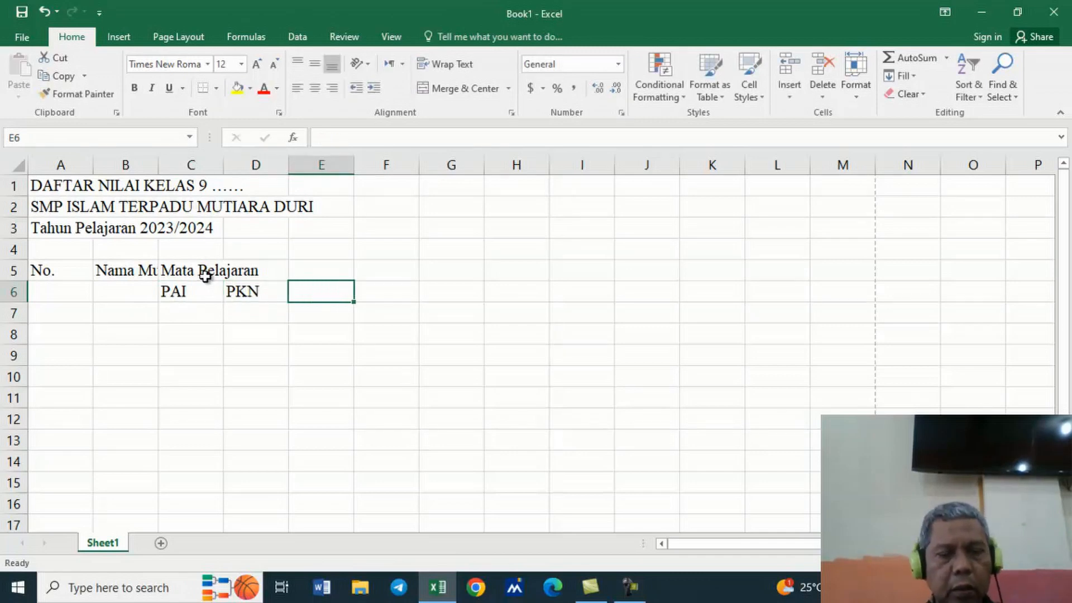
text(B. I)
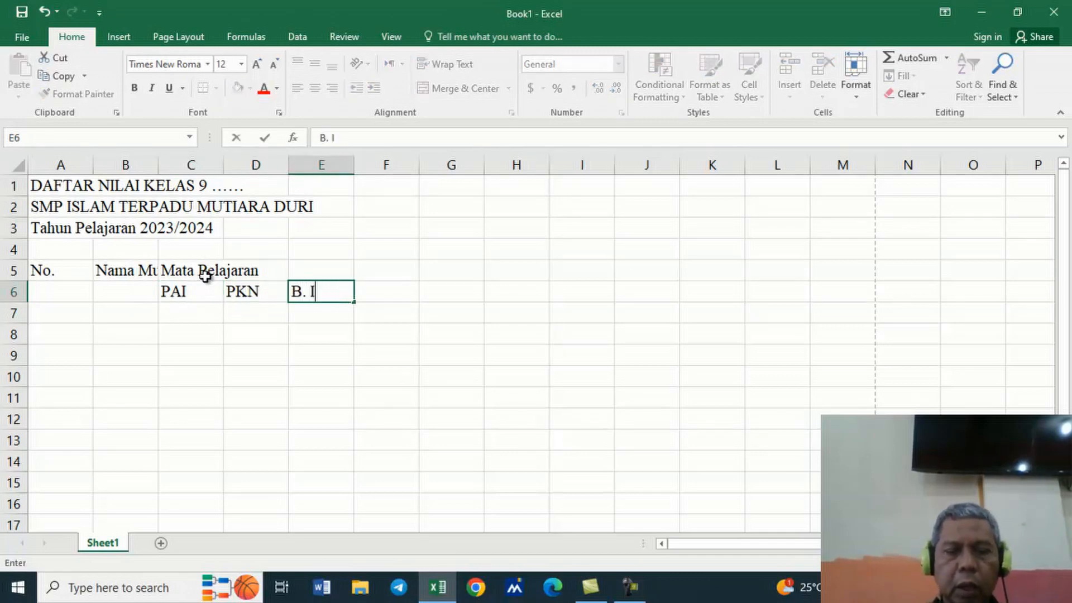
text(ndo)
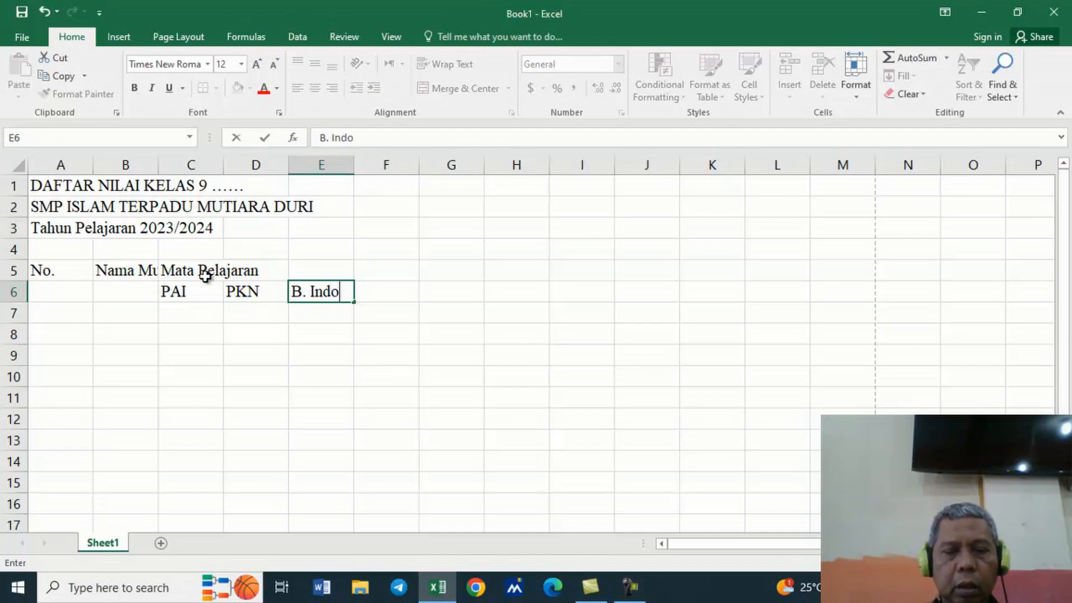
text(nesia)
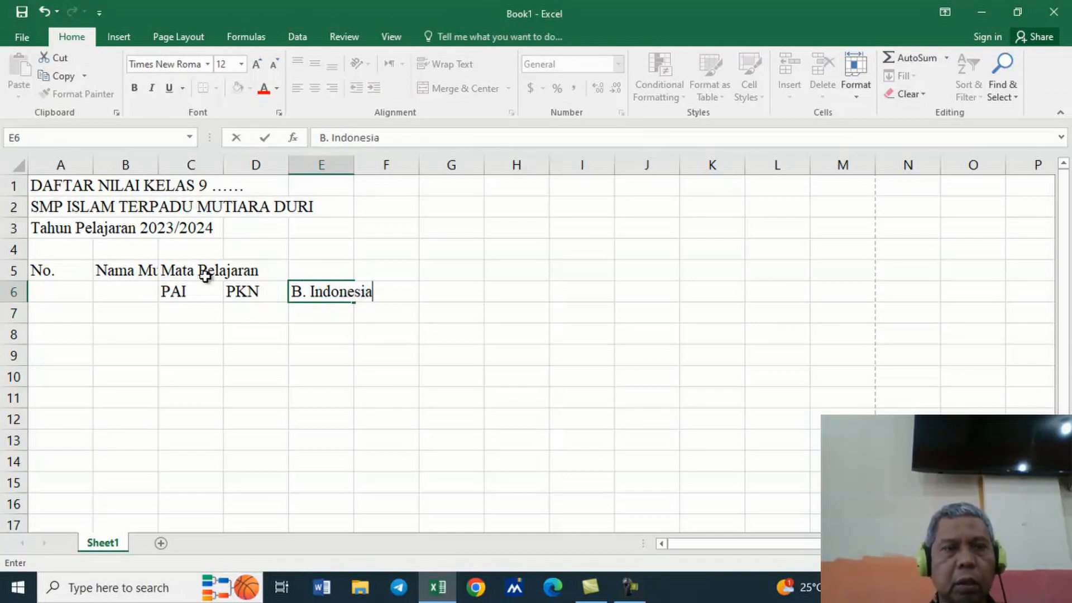
key(Tab)
- Enter the subject headings "B. Arab", "B. Inggris" and "Tahfidz" in cells F6 to H6
text(B. )
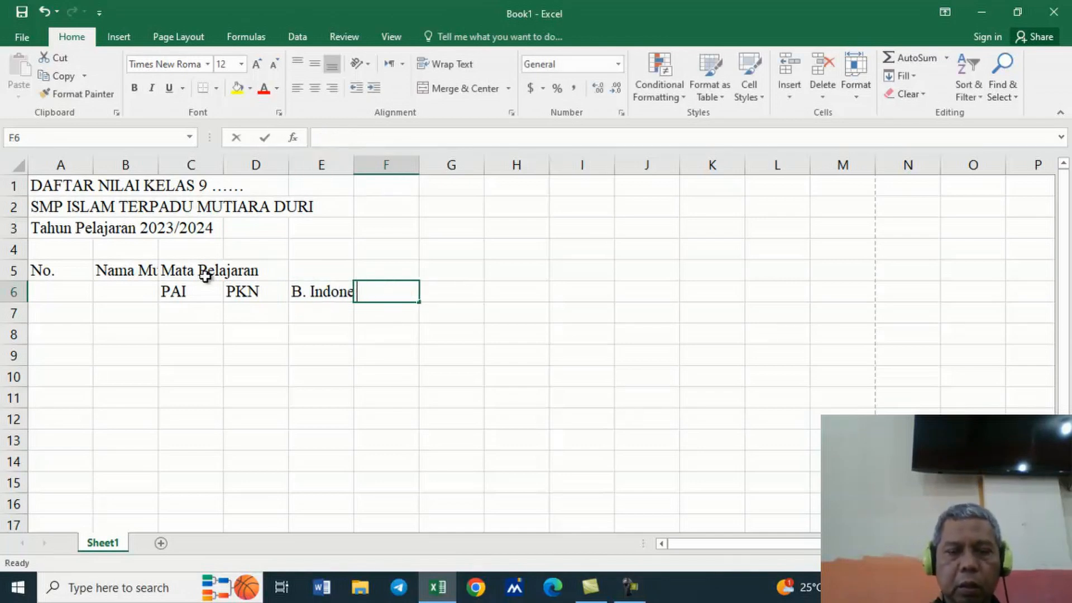
text(Arab)
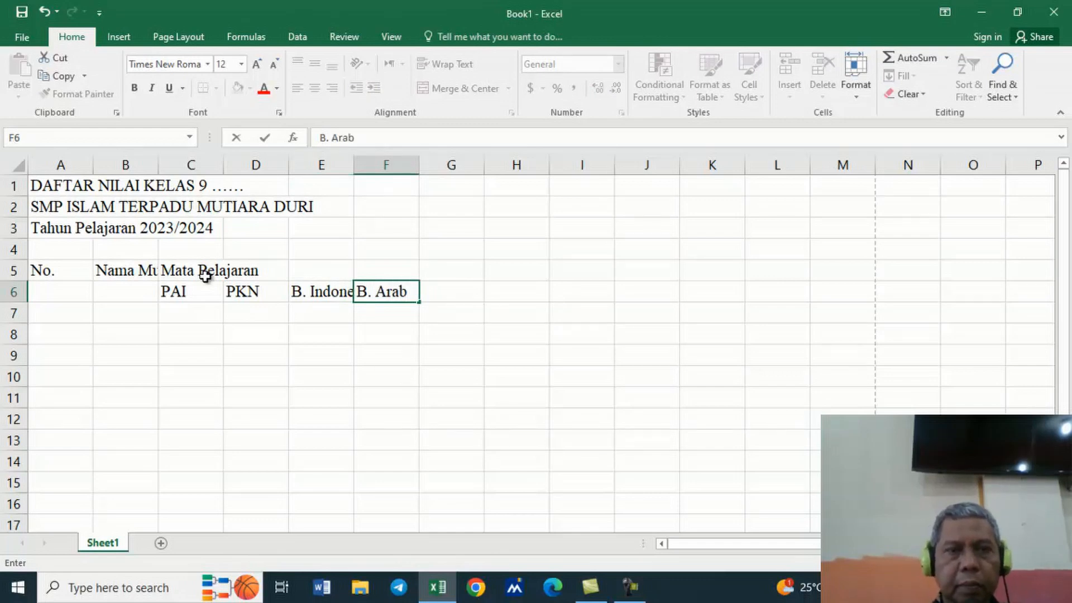
key(Tab)
text(B)
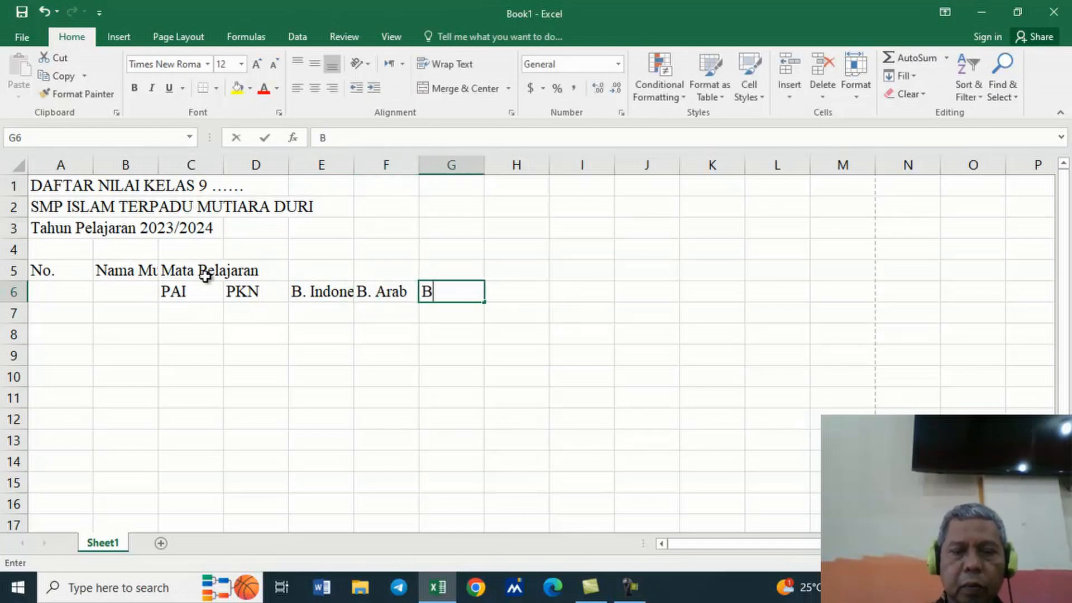
text(. Inggris)
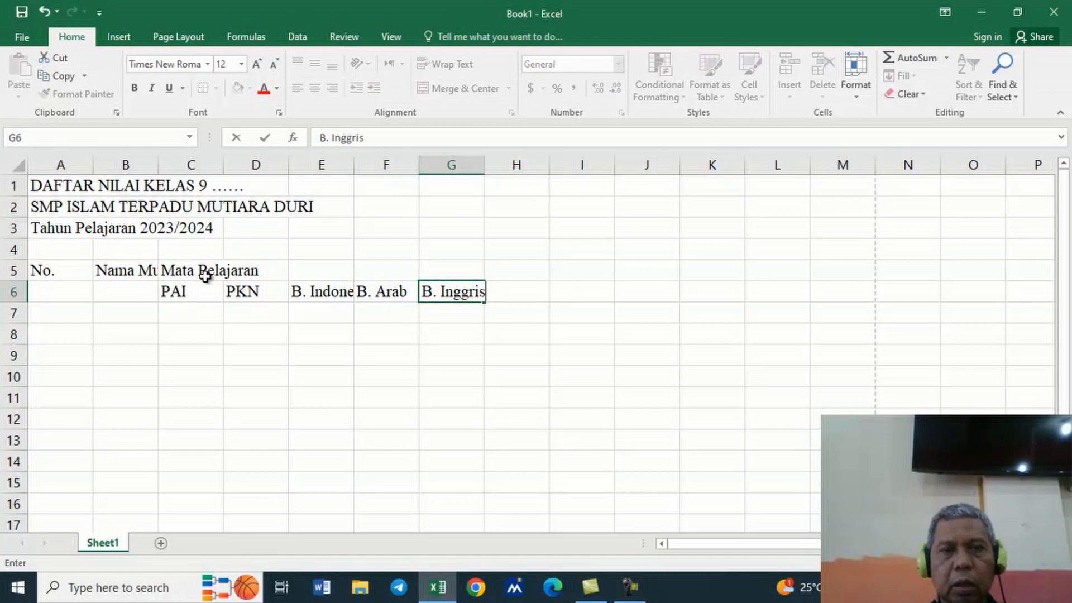
key(Tab)
text(T)
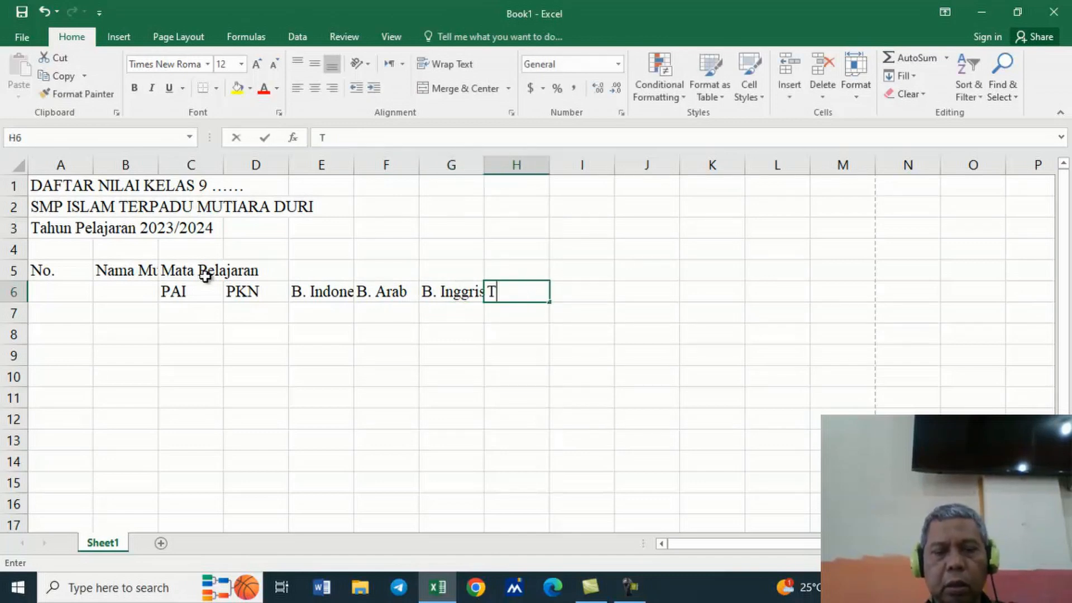
text(ahfidz)
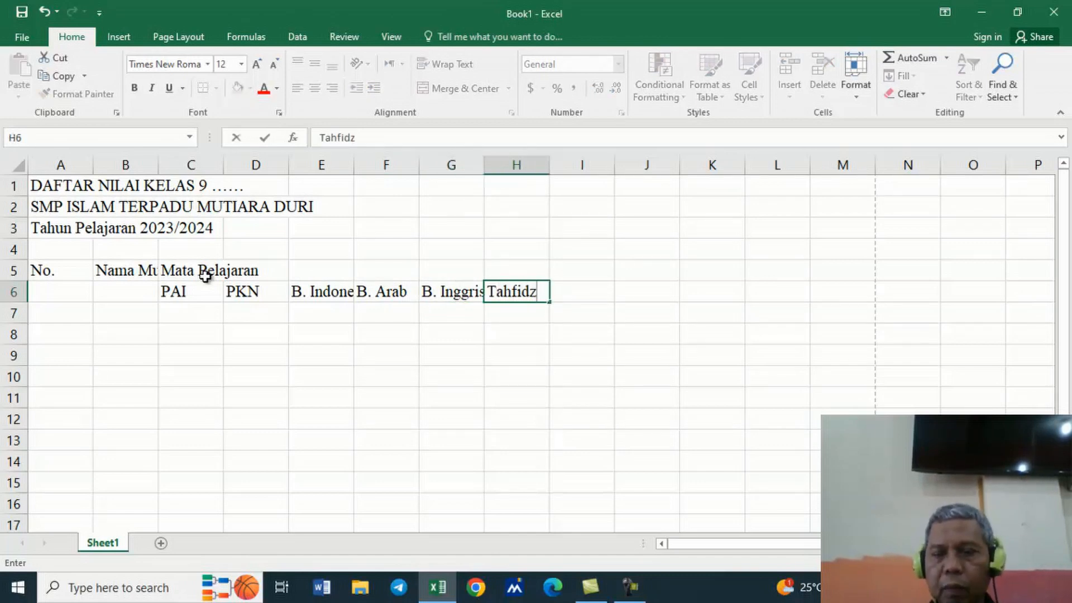
key(Tab)
- Enter the headers "Jumlah", "Rata-rata" and "Keterangan" in cells I5 to K5
key(Up)
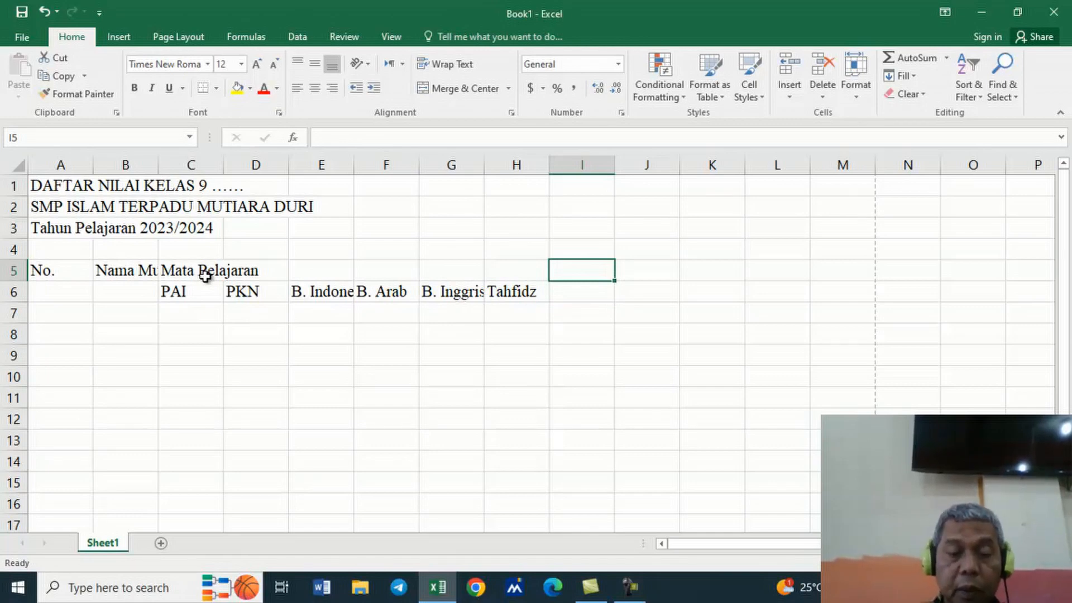
text(Jumlah)
key(Tab)
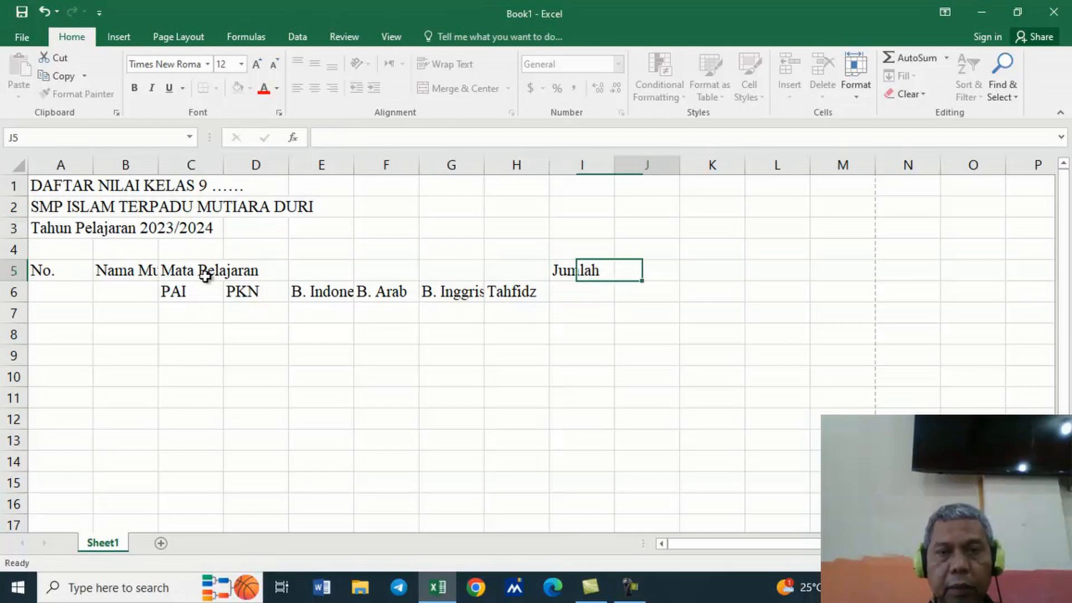
text(Rata-rata)
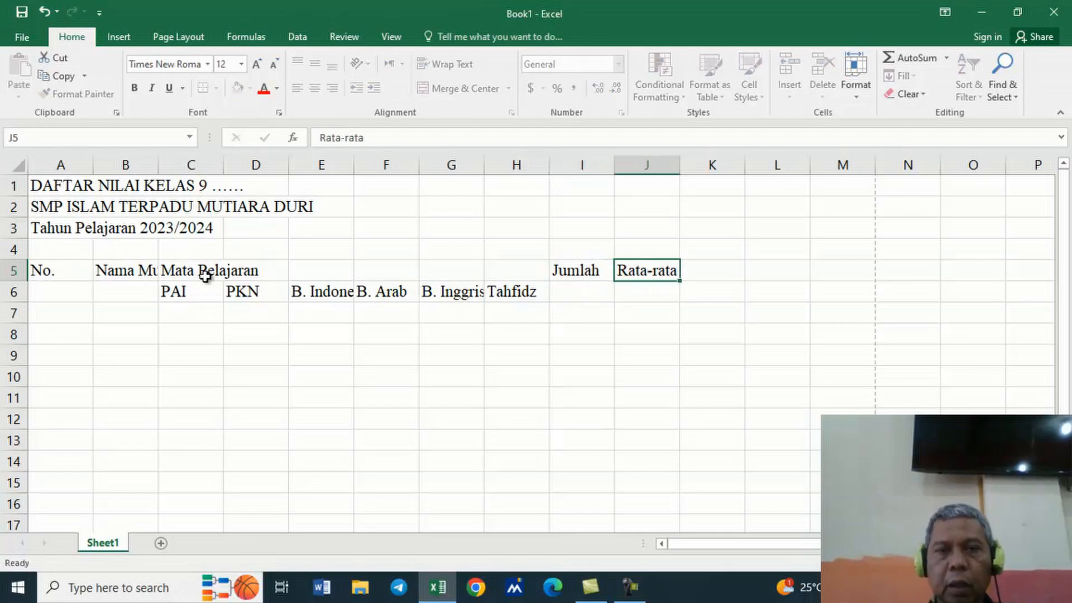
key(Tab)
text(K)
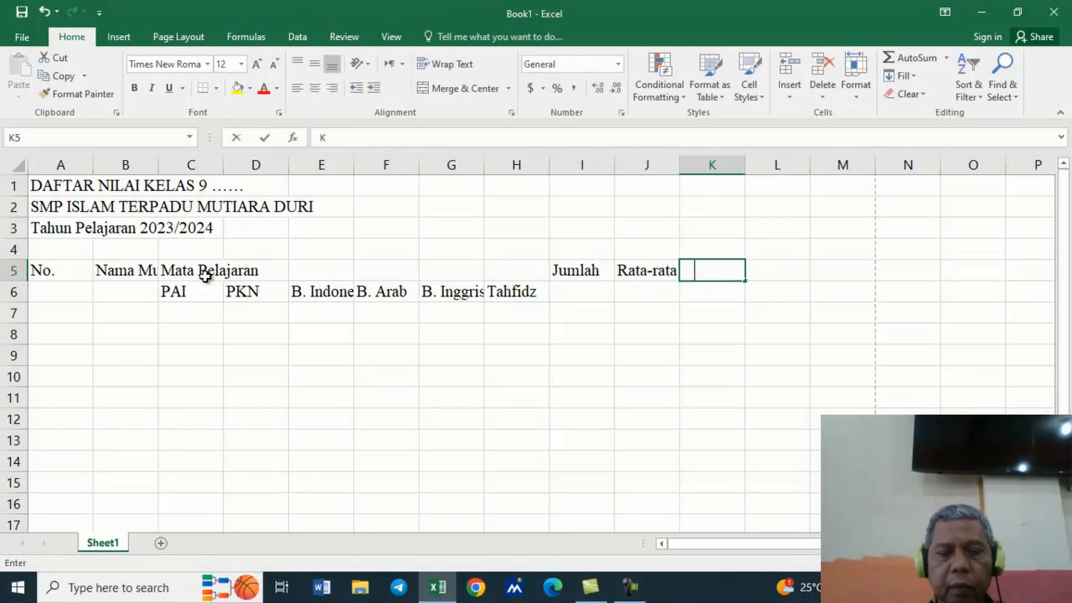
text(eterangan)
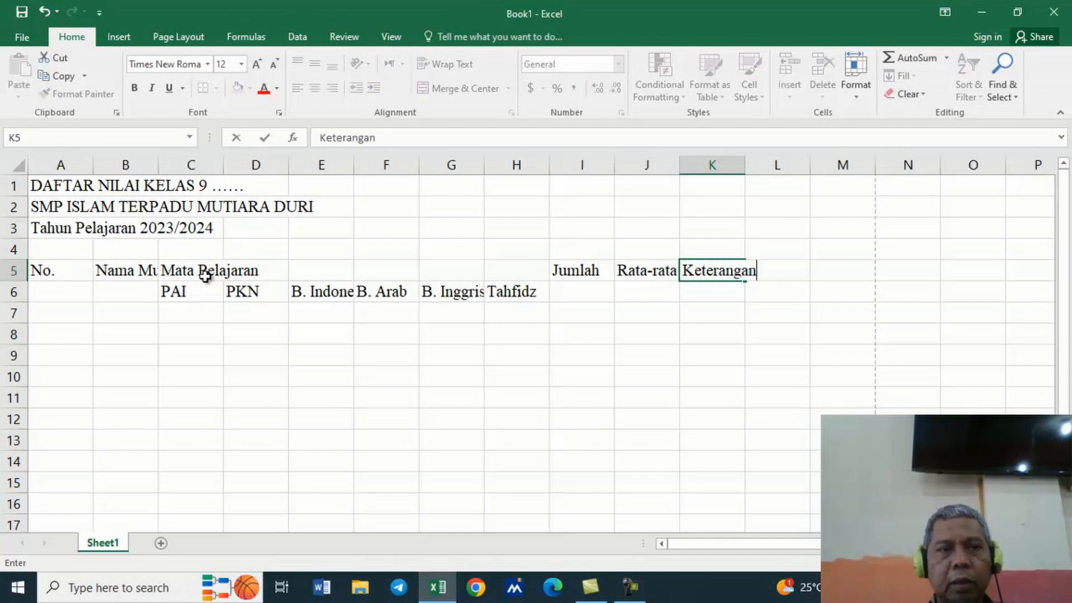
- Enter the starting row numbers 1 and 2 in cells A7 and A8
click(77, 313)
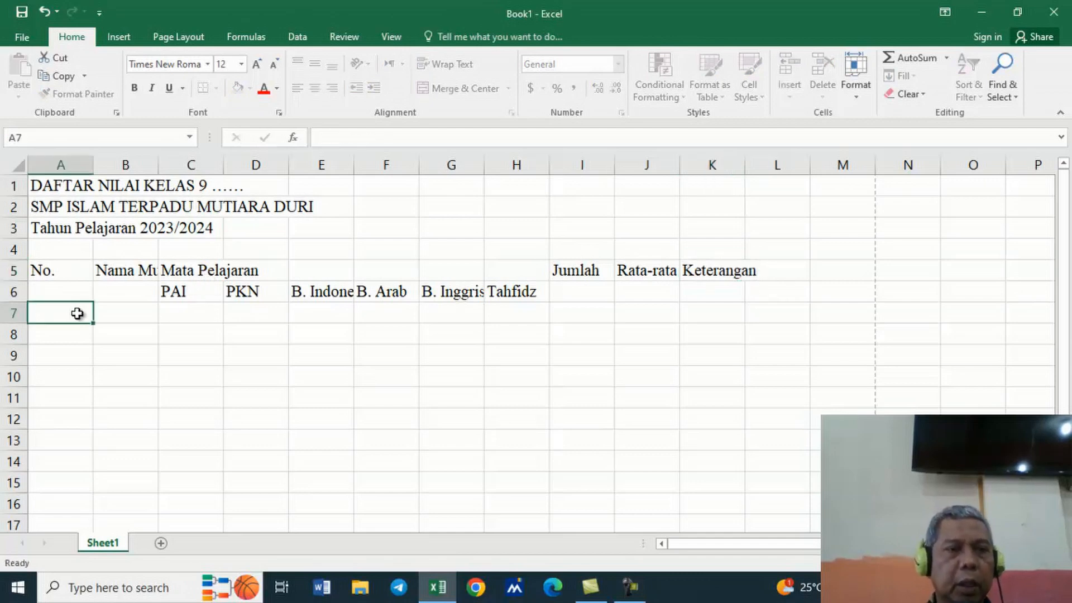
text(1)
key(Return)
text(2)
key(Return)
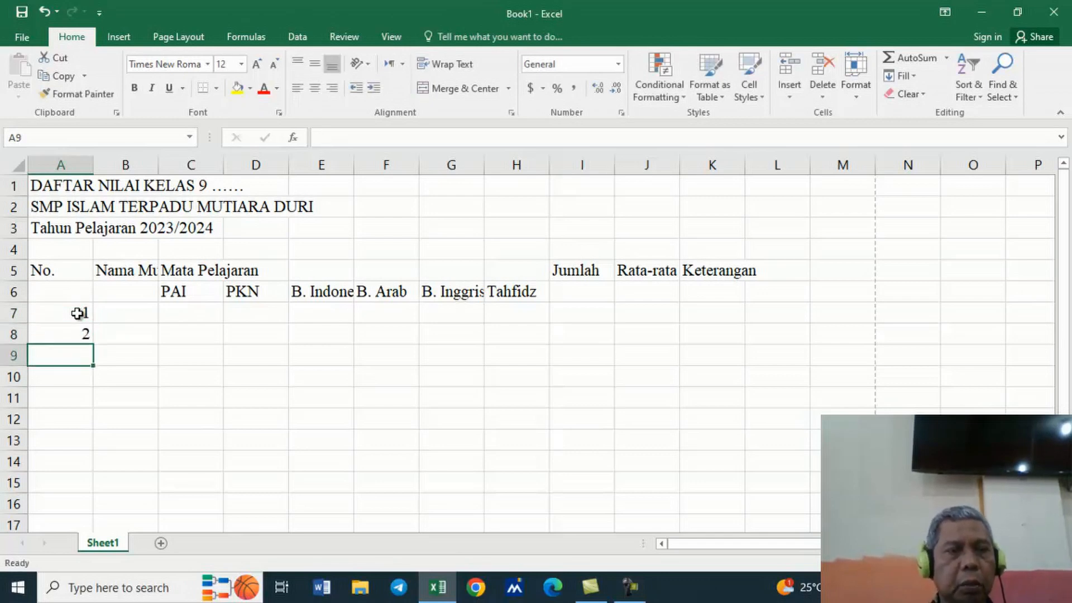
- Extend the number series from A7:A8 down to cell A21, numbering the rows up to 15
click(69, 312)
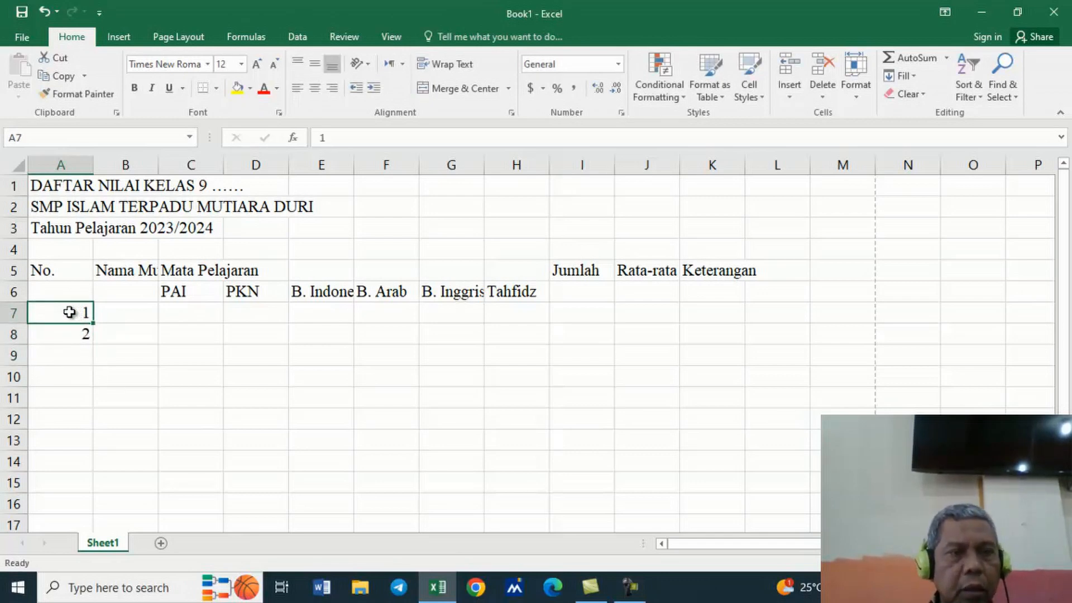
drag(69, 312, 72, 334)
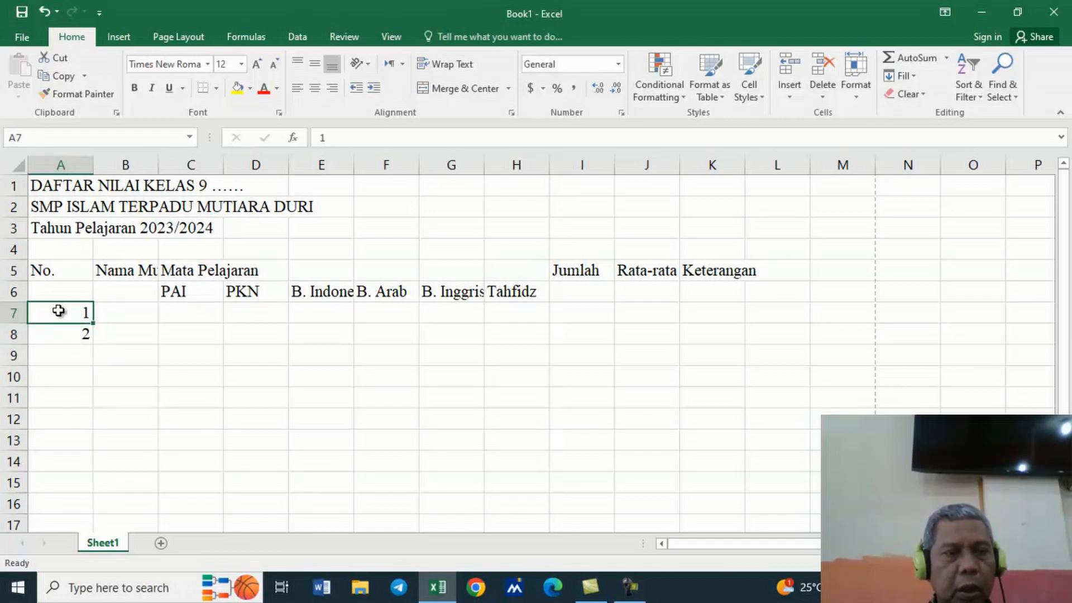
drag(59, 311, 59, 328)
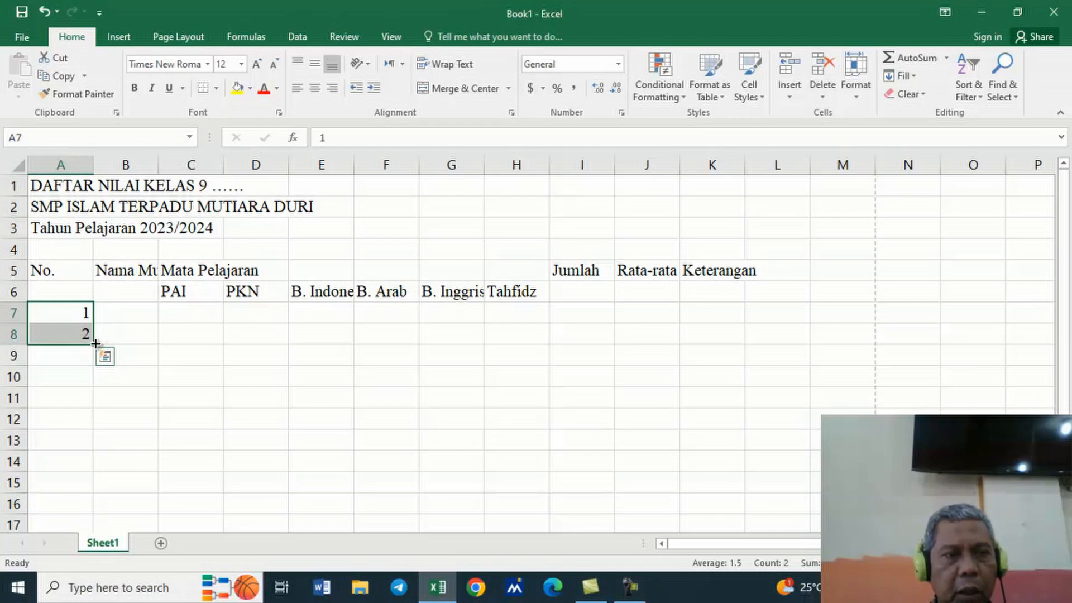
drag(96, 343, 95, 494)
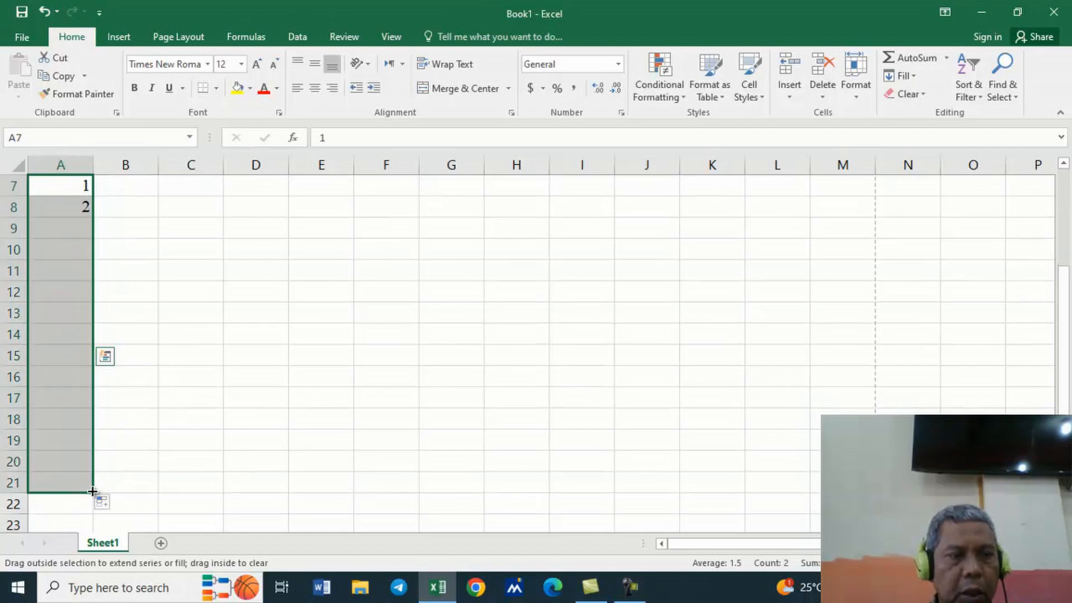
- Enter the summary row labels "Jumlah", "Rata-rata", "Tertinggi" and "Terendah" in cells A22 to A25
click(72, 502)
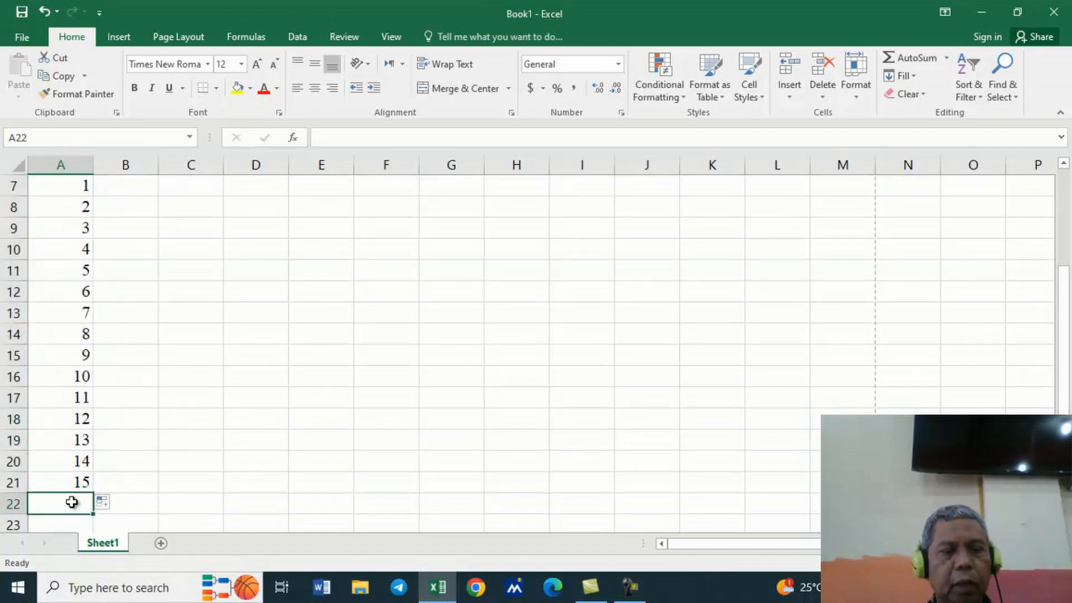
text(Jumlah)
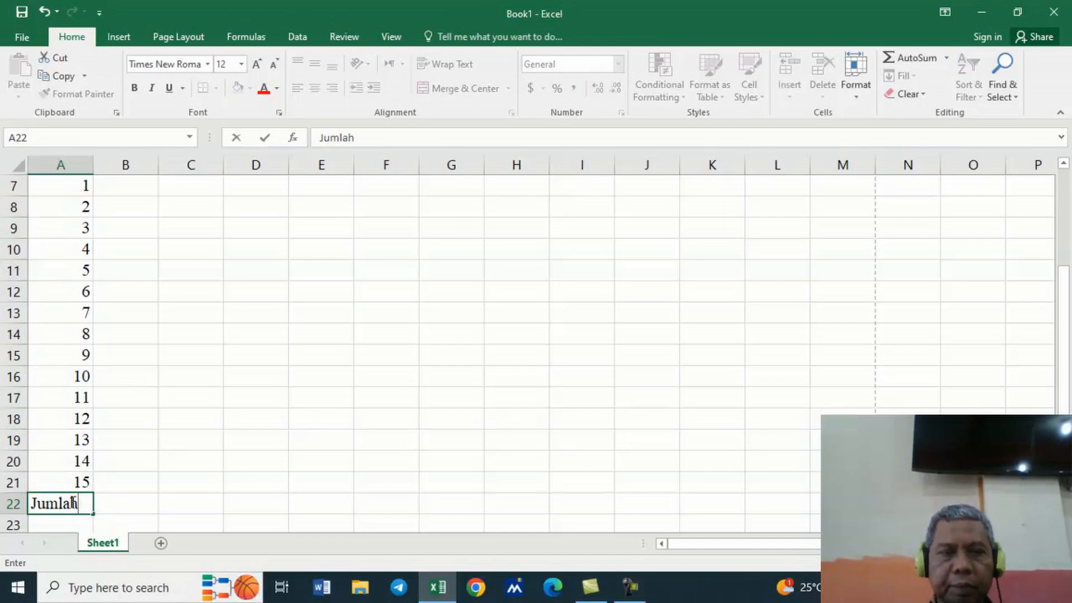
key(Return)
text(Rata-rata)
key(Return)
text(Tertinggi)
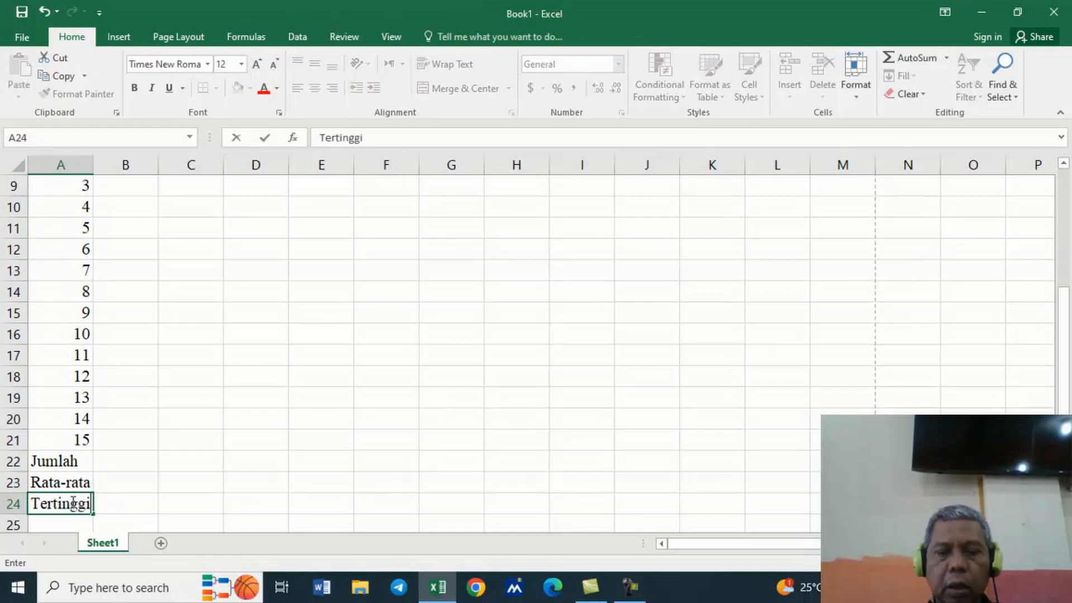
key(Return)
text(Tert)
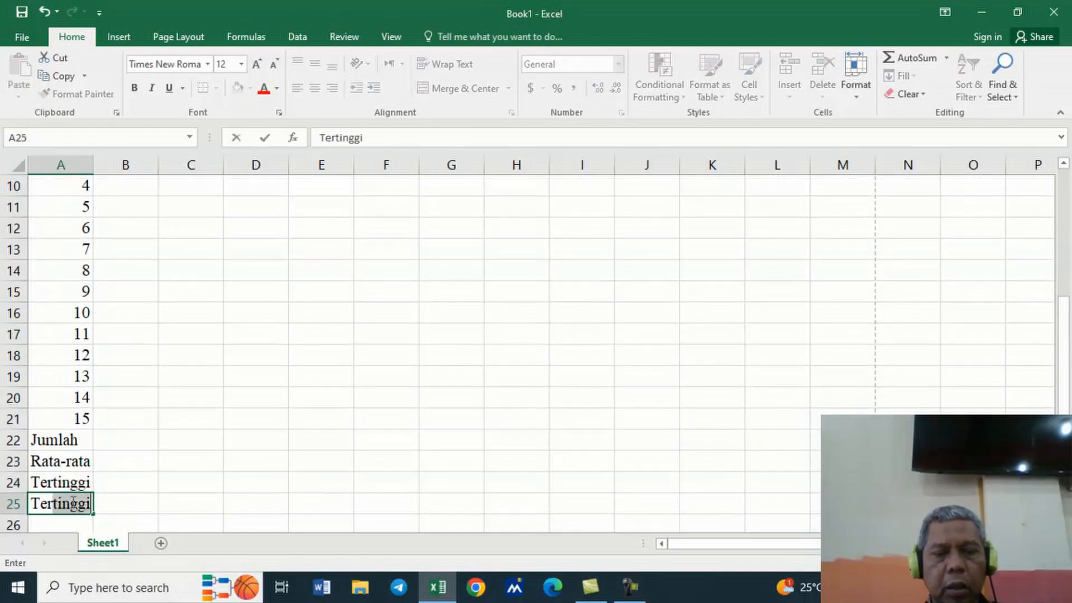
key(BackSpace)
key(BackSpace)
text(endah)
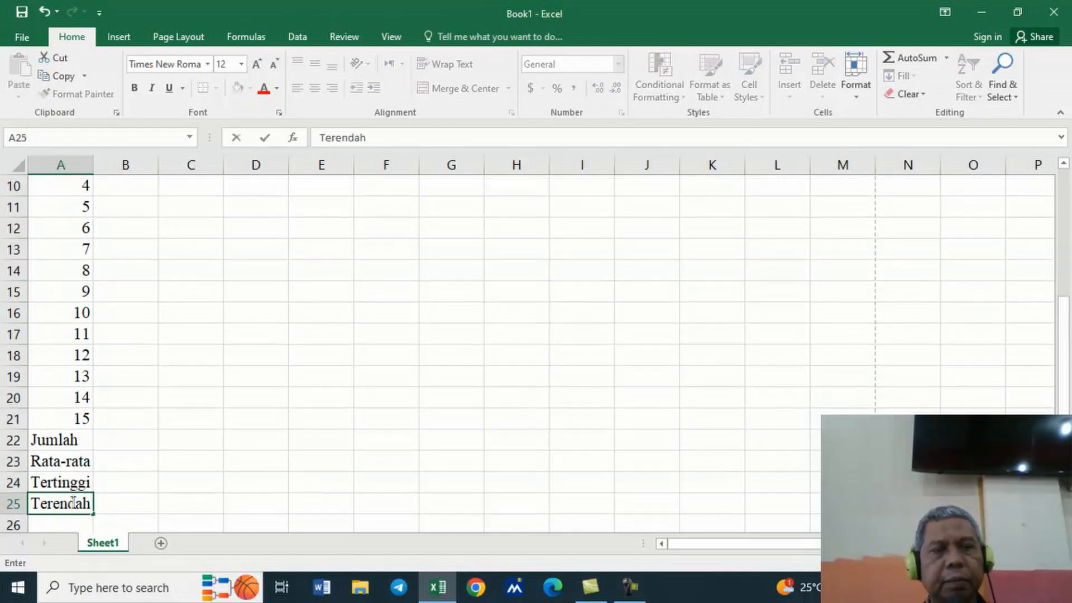
- Apply all borders to the table range A5:K25, from the header row to the Terendah row
click(347, 439)
click(66, 506)
drag(66, 506, 713, 208)
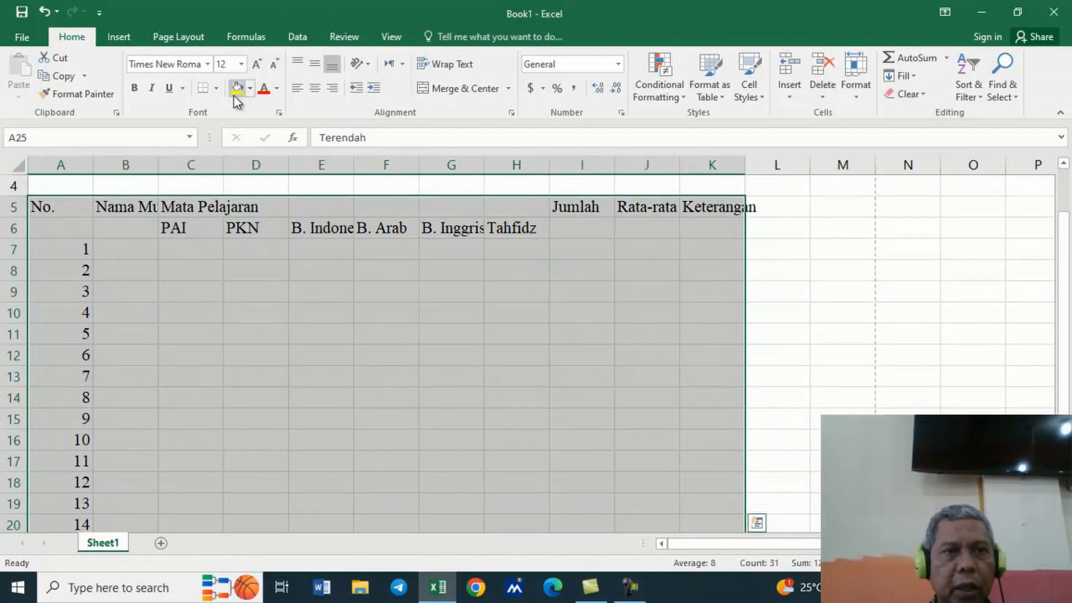
click(217, 88)
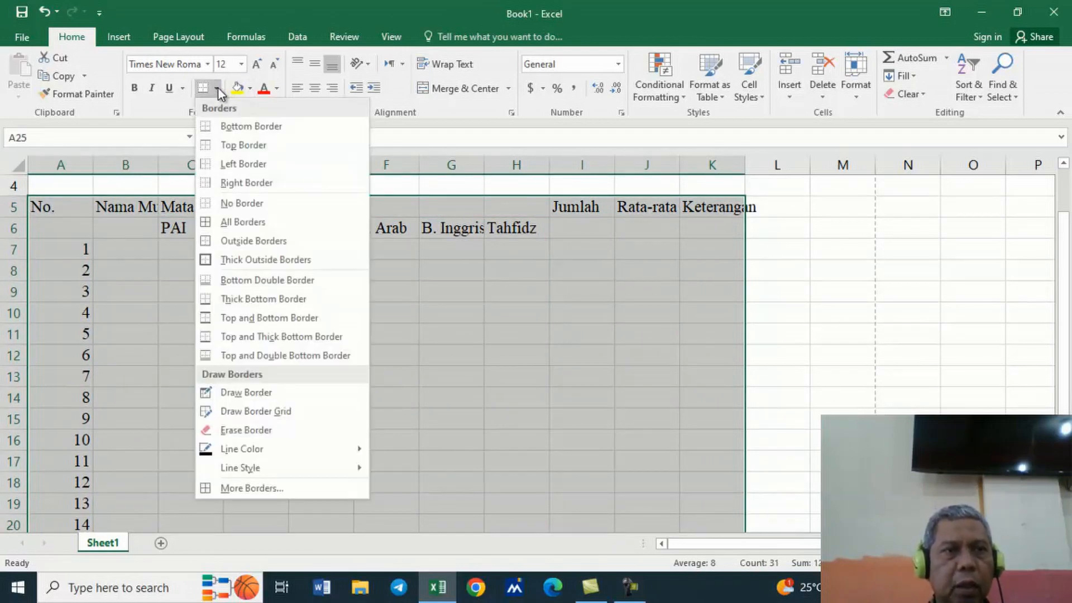
click(273, 226)
scroll(272, 223, down, 4)
click(251, 290)
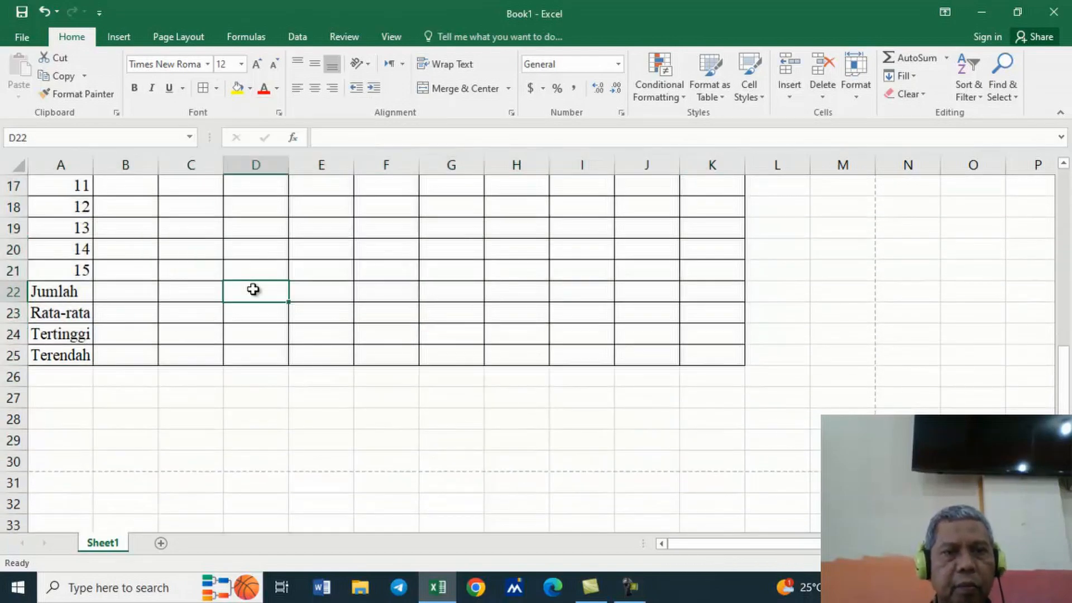
- Merge and center the title "DAFTAR NILAI KELAS 9" across A1:K1 and make it 14 pt bold
scroll(1059, 304, up, 5)
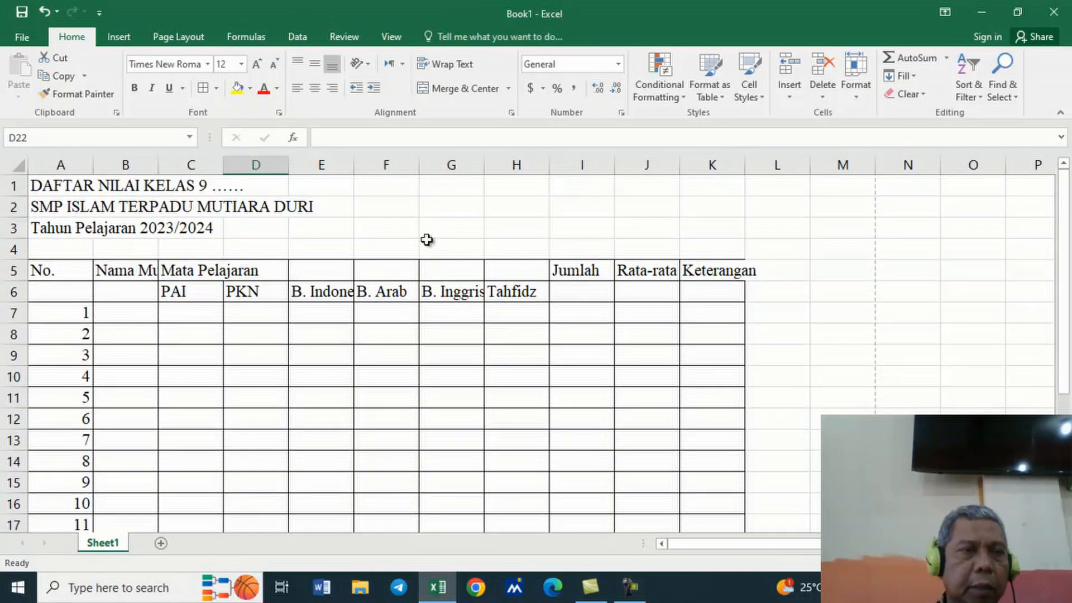
click(70, 186)
drag(70, 186, 705, 187)
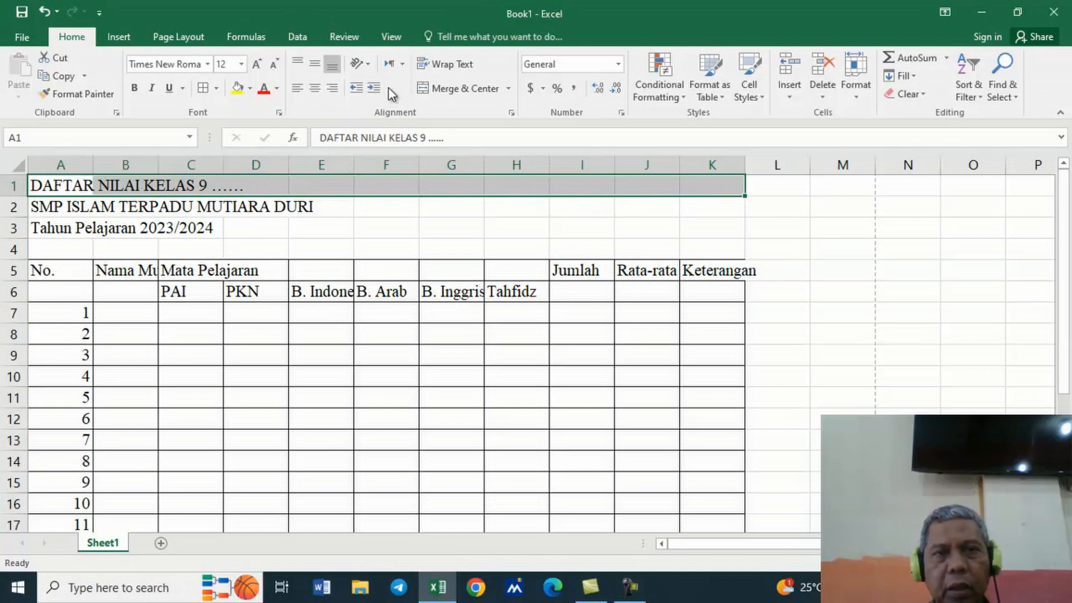
click(448, 91)
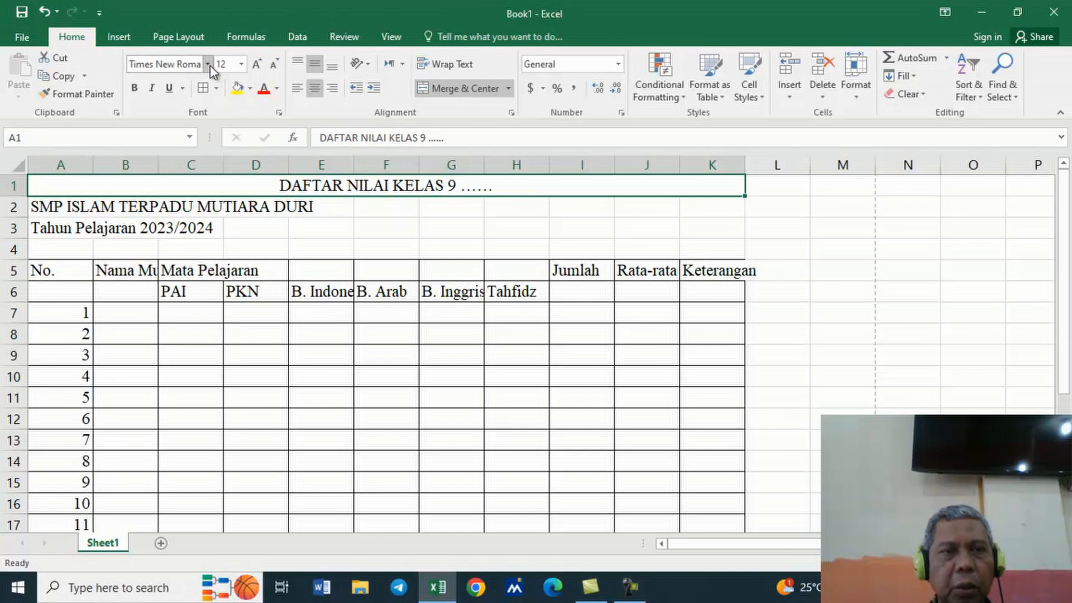
click(242, 68)
click(222, 157)
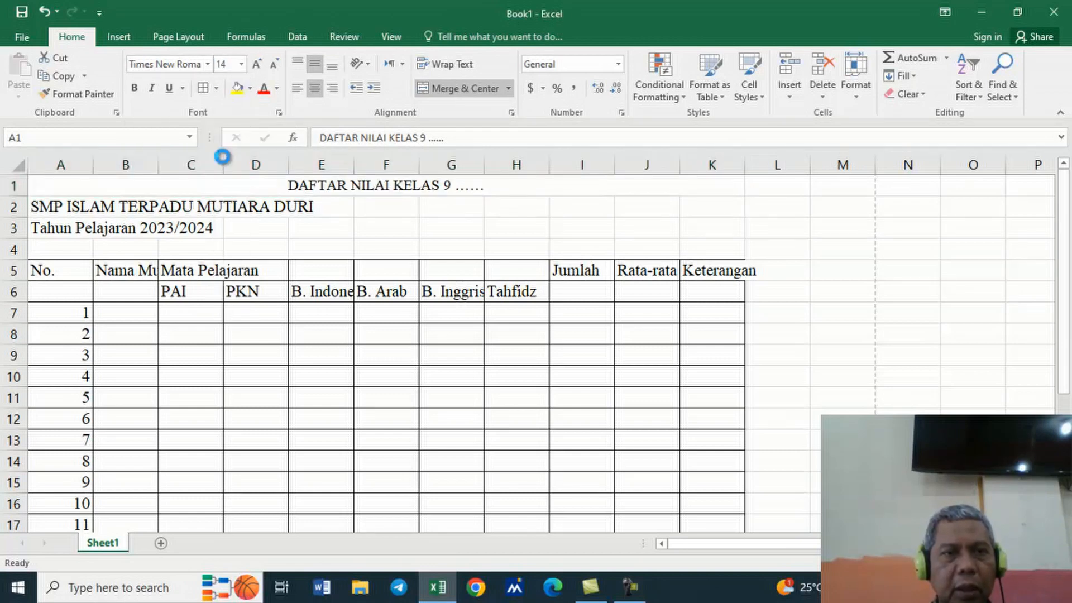
click(136, 89)
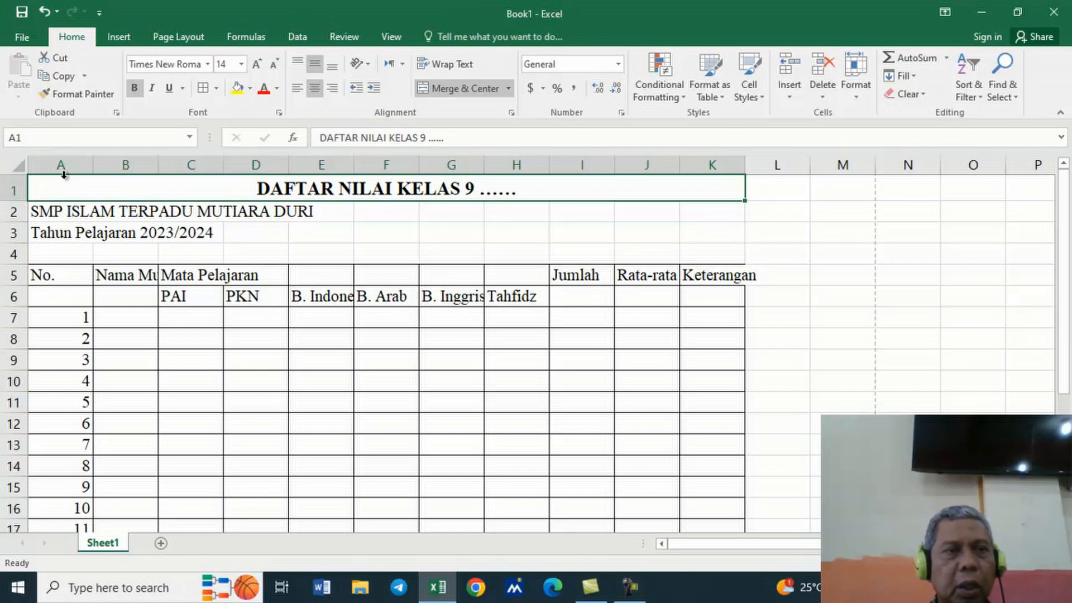
- Copy the row 1 title's formatting to the school name in A2 and the school year line in A3
click(61, 94)
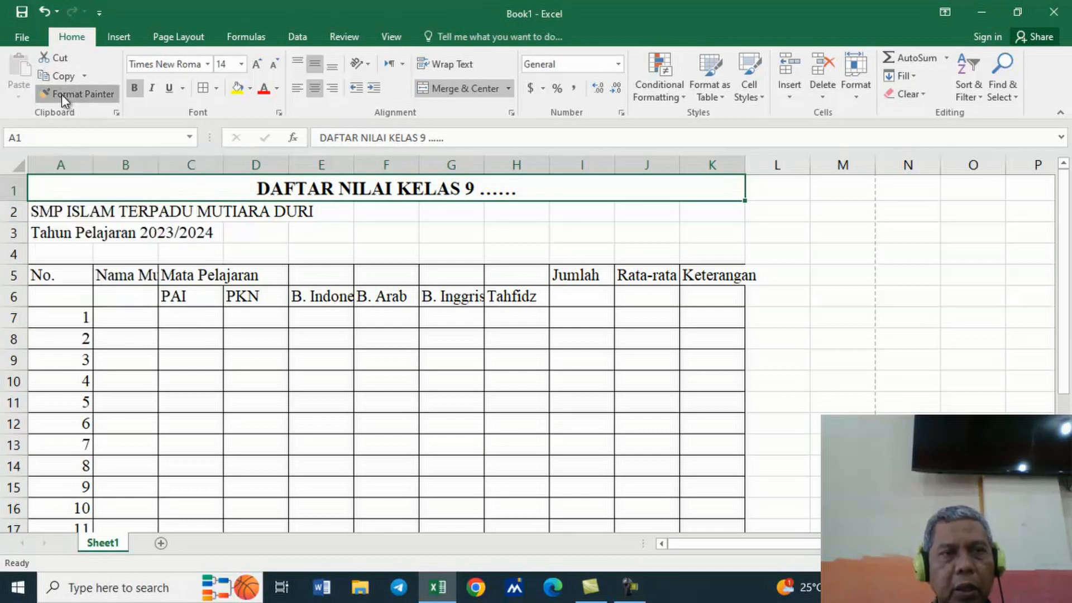
click(48, 208)
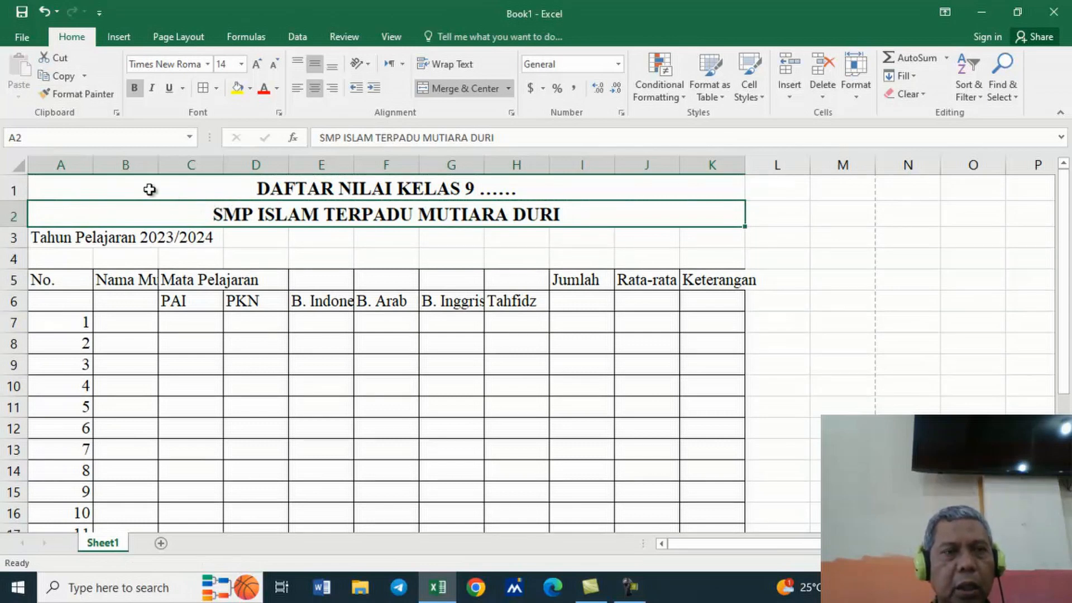
click(72, 96)
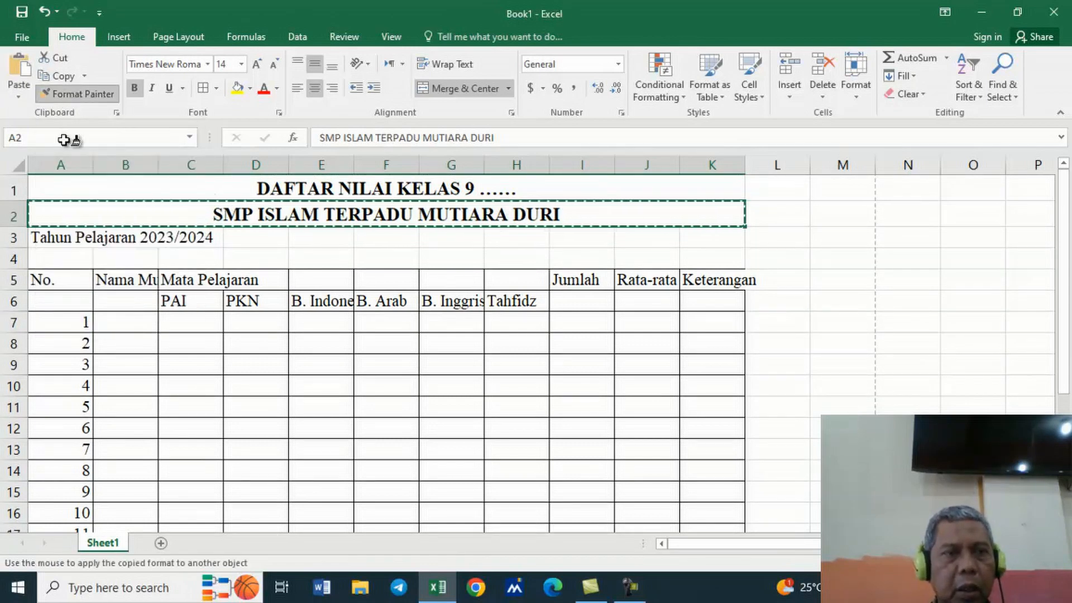
click(44, 236)
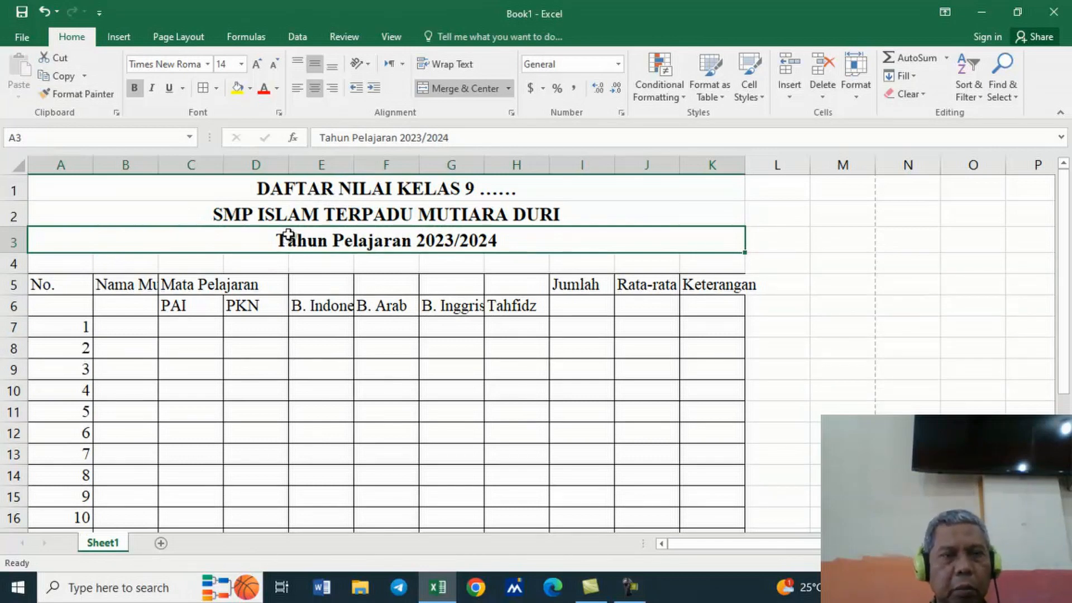
- Merge and center the "No." header over A5:A6 and align it vertically in the middle
click(71, 304)
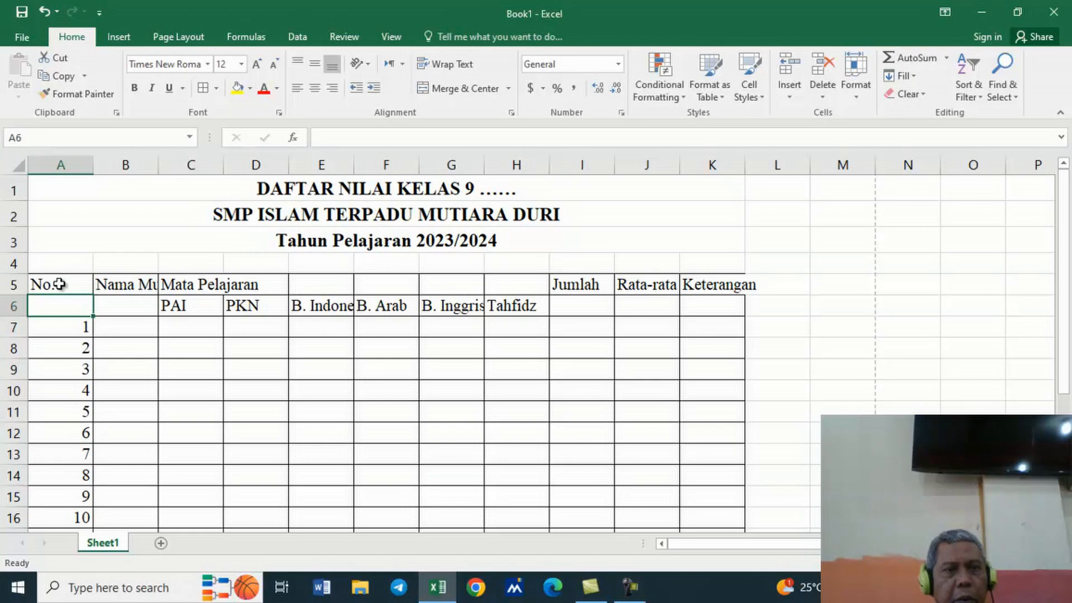
click(60, 284)
drag(59, 285, 58, 298)
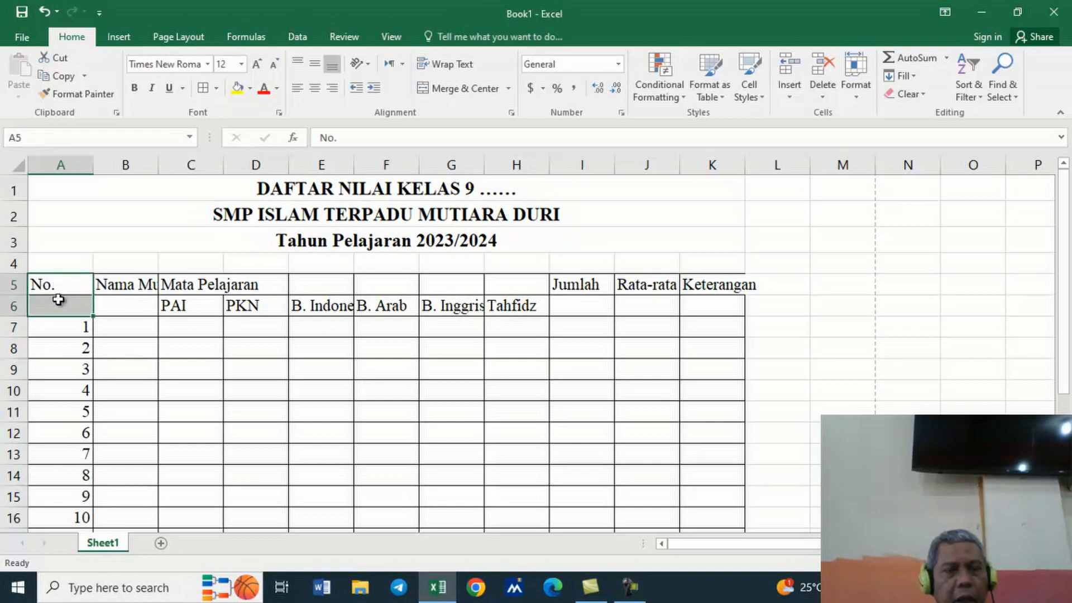
click(452, 87)
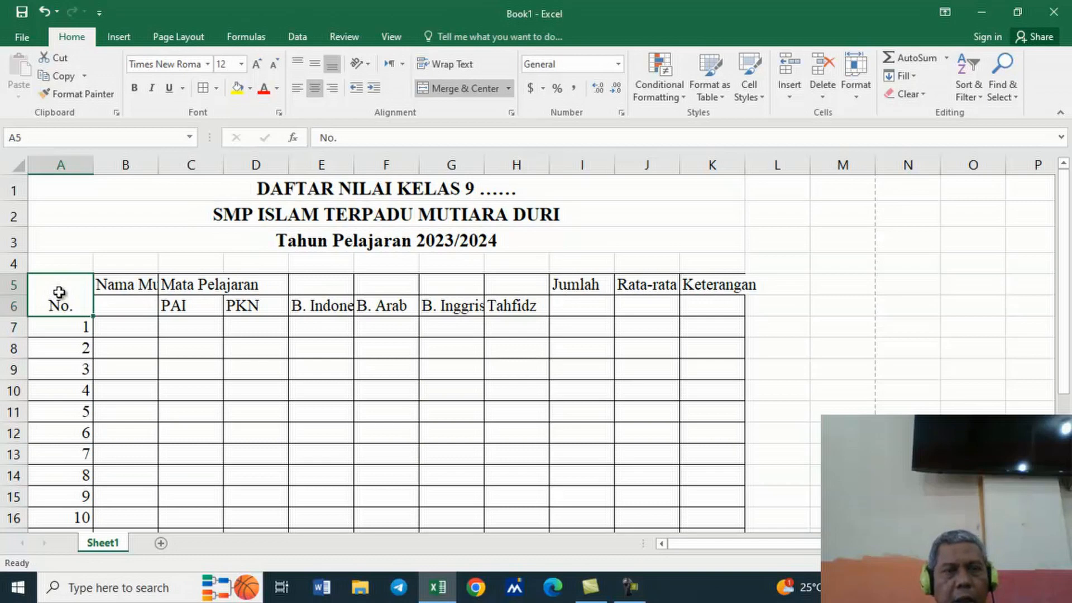
click(316, 65)
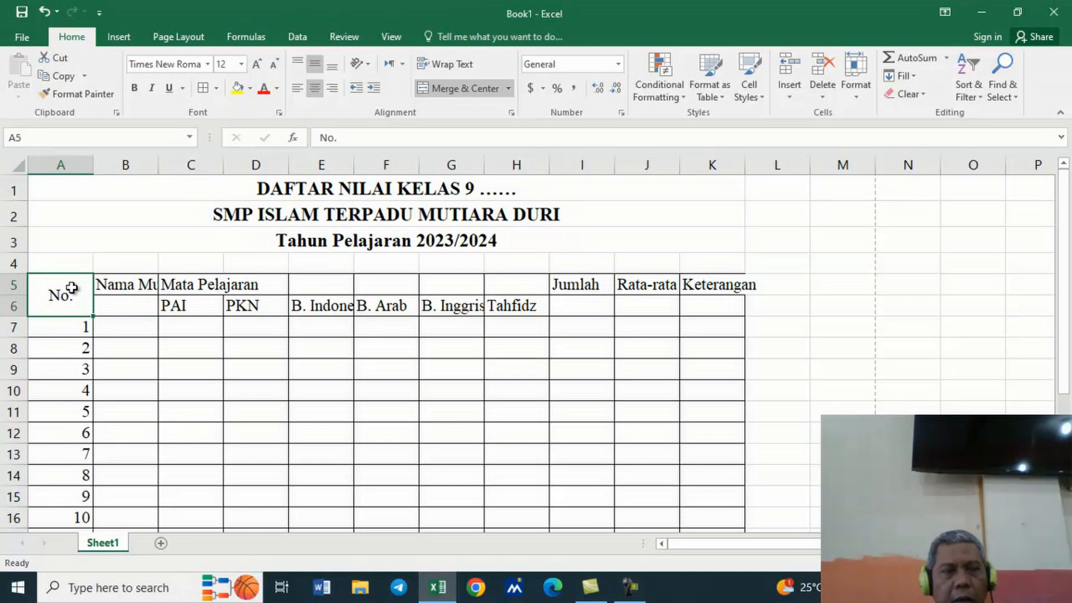
- Copy the "No." header's formatting to the "Nama Murid" header in B5 and the headers in I5:K6
click(69, 98)
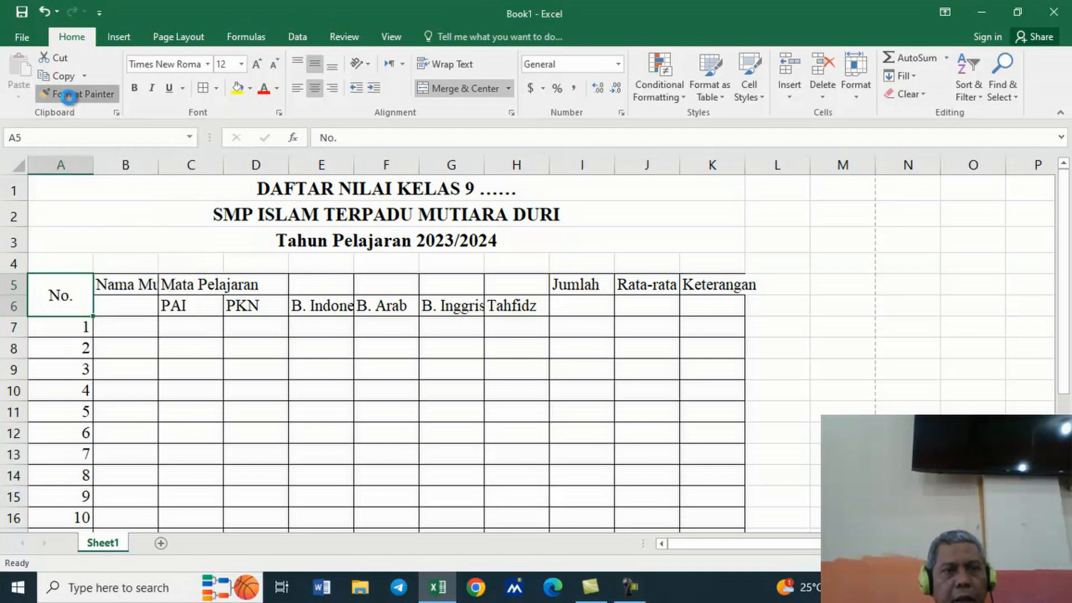
click(133, 286)
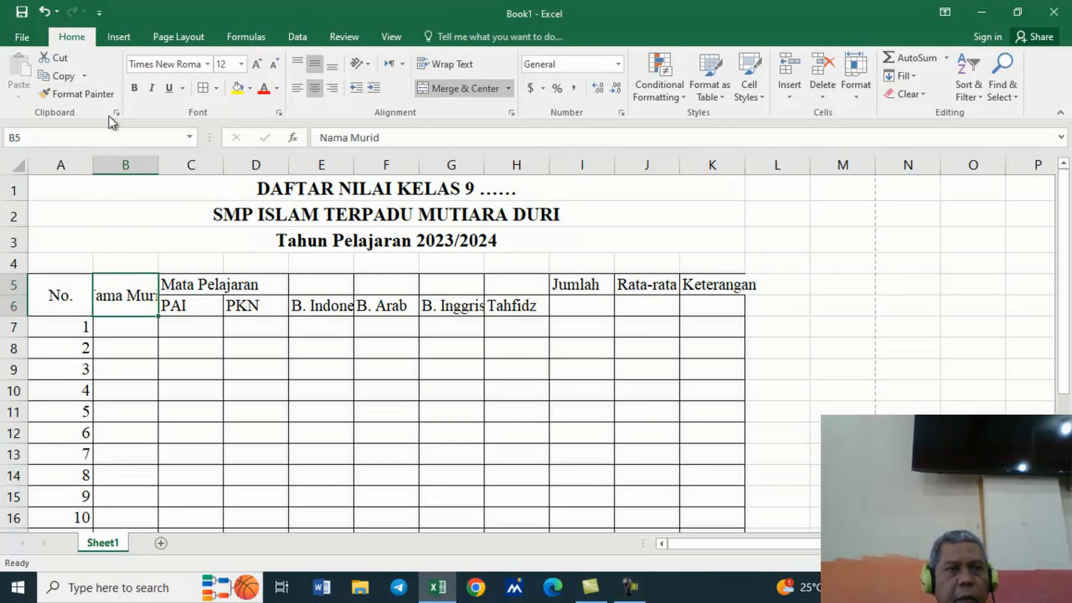
click(79, 93)
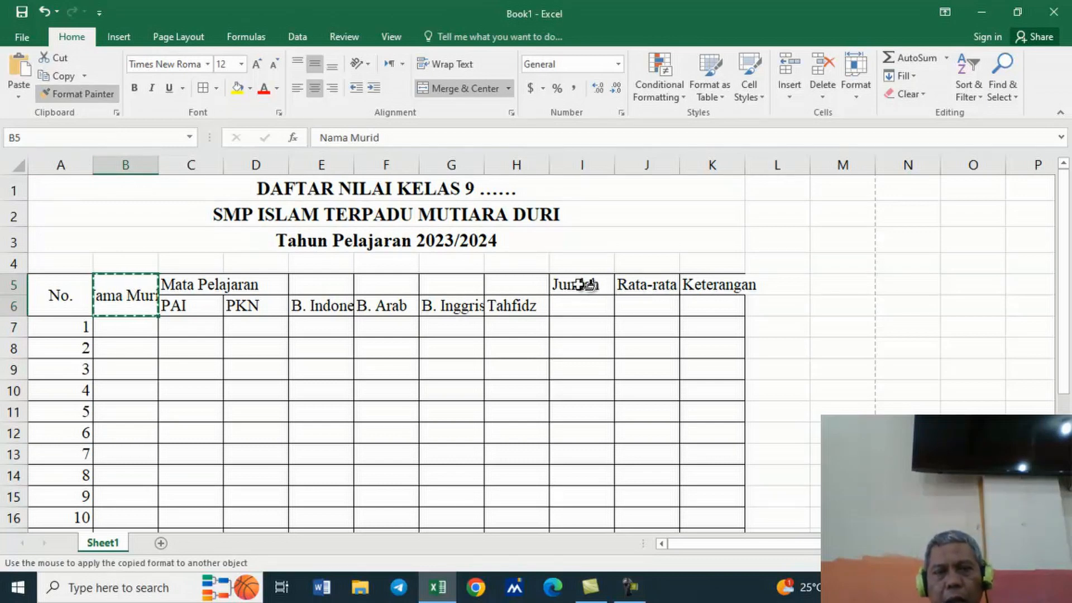
mouse_move(581, 284)
mouse_down()
mouse_move(681, 286)
mouse_move(704, 302)
mouse_up()
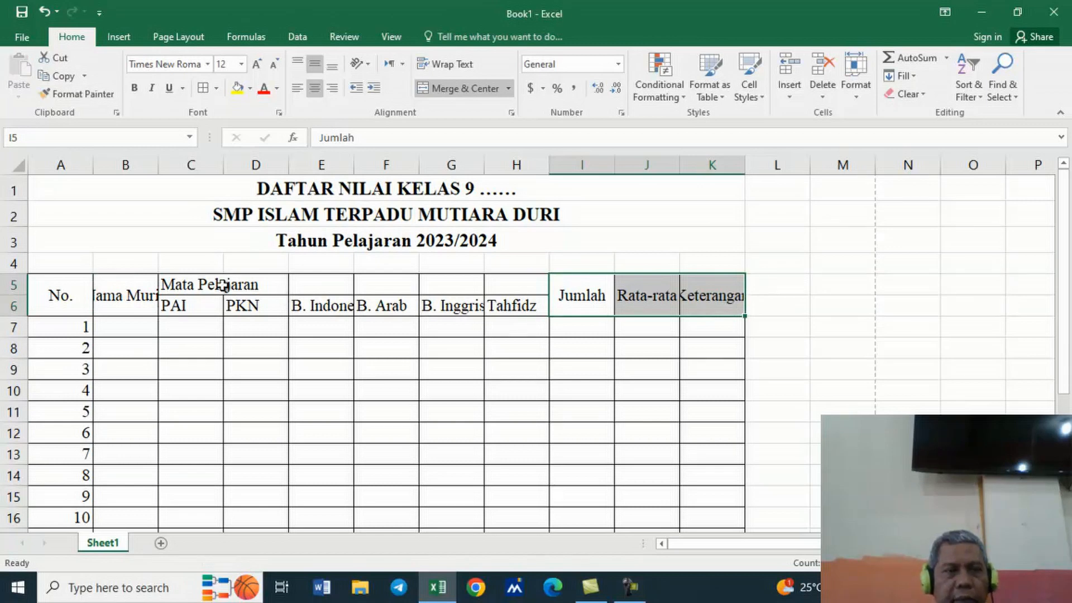
- Merge and center the "Mata Pelajaran" header across C5:H5 and align it vertically in the middle
drag(186, 285, 513, 285)
drag(514, 284, 515, 284)
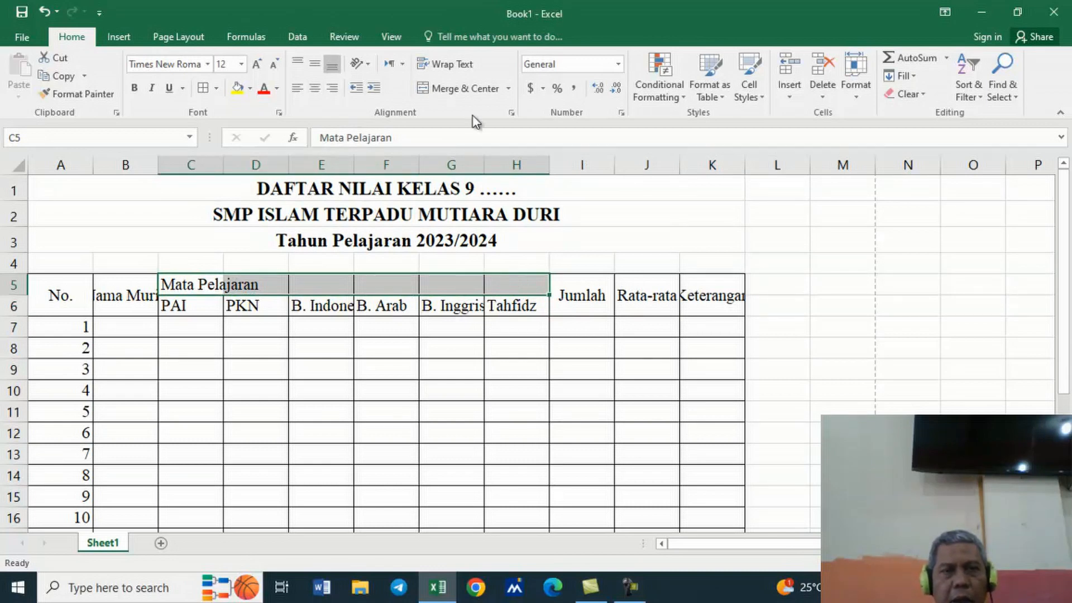
click(451, 89)
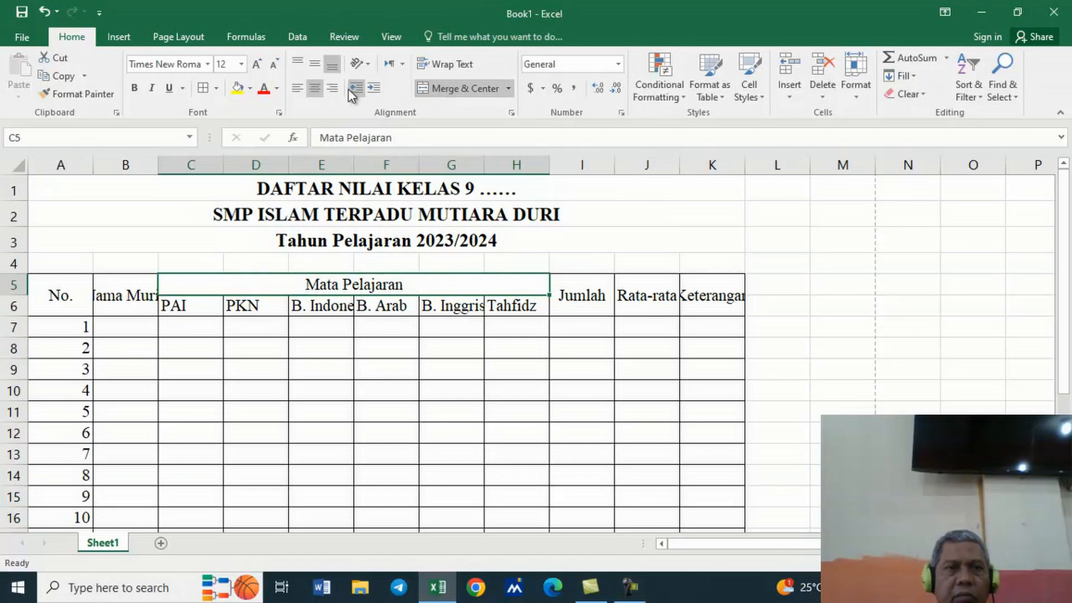
click(316, 69)
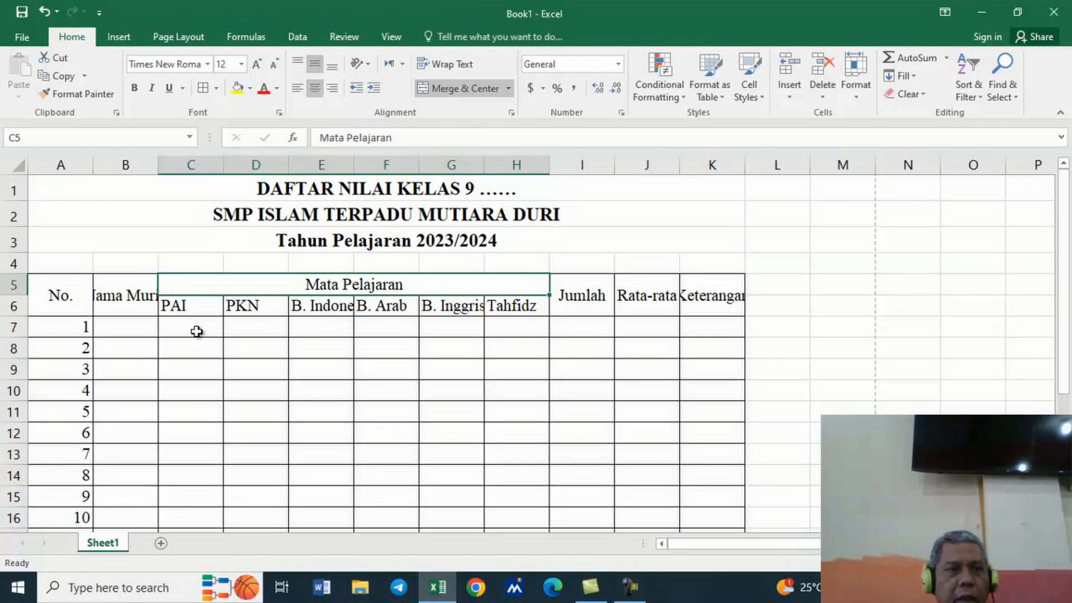
- Rotate the subject headers in C6:H6 upward and center them horizontally
click(189, 312)
drag(185, 306, 517, 306)
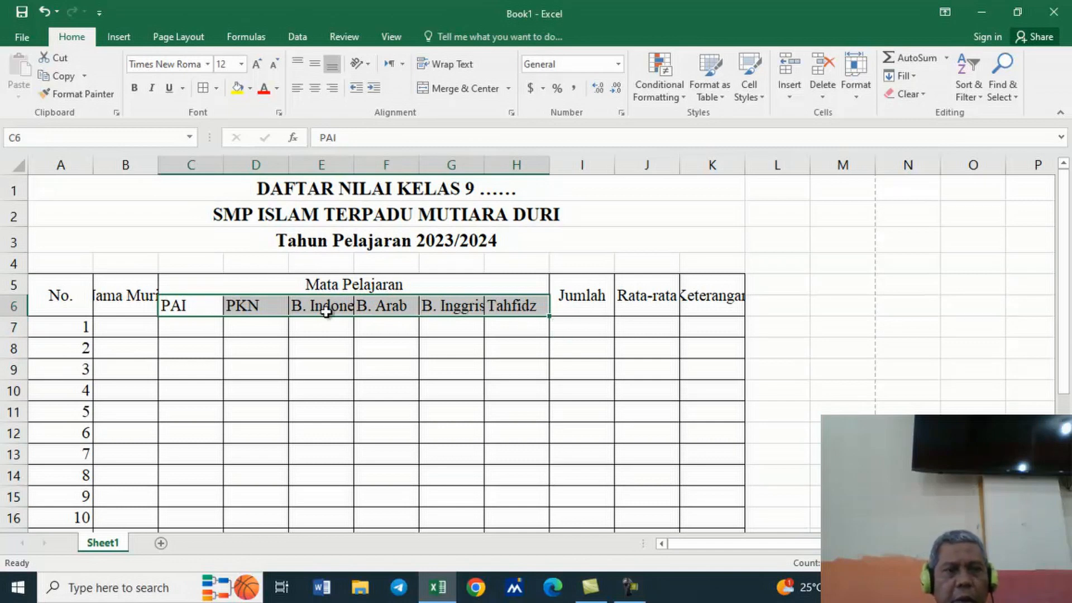
click(370, 65)
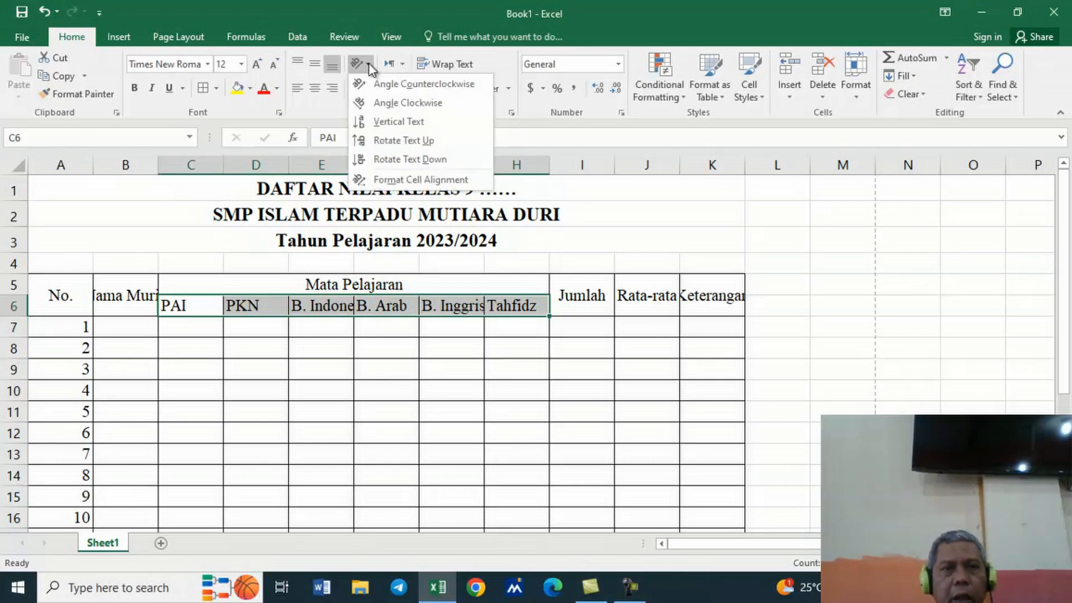
click(435, 144)
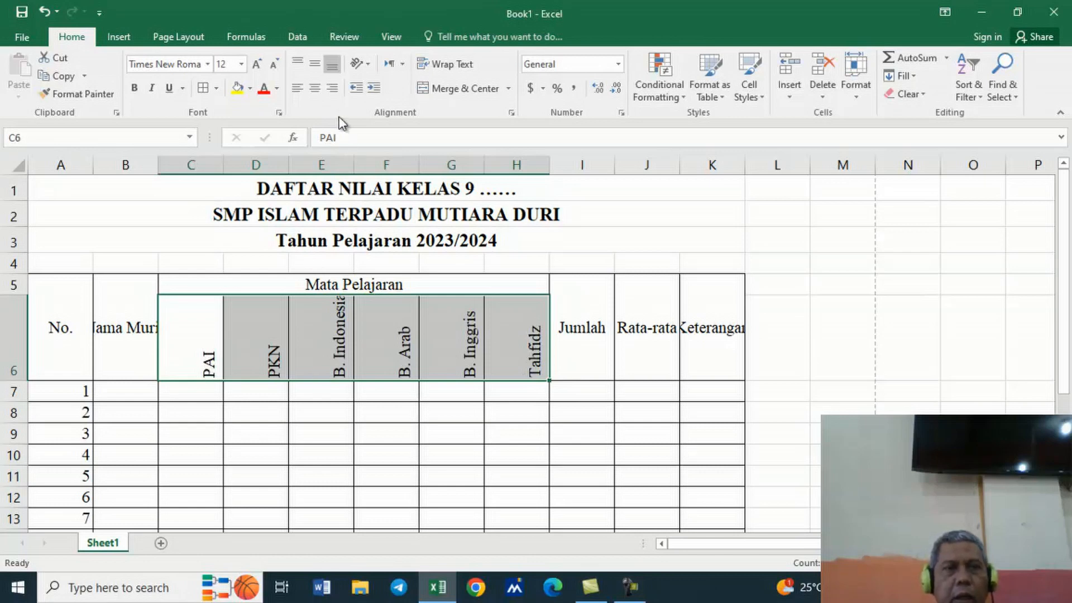
click(315, 88)
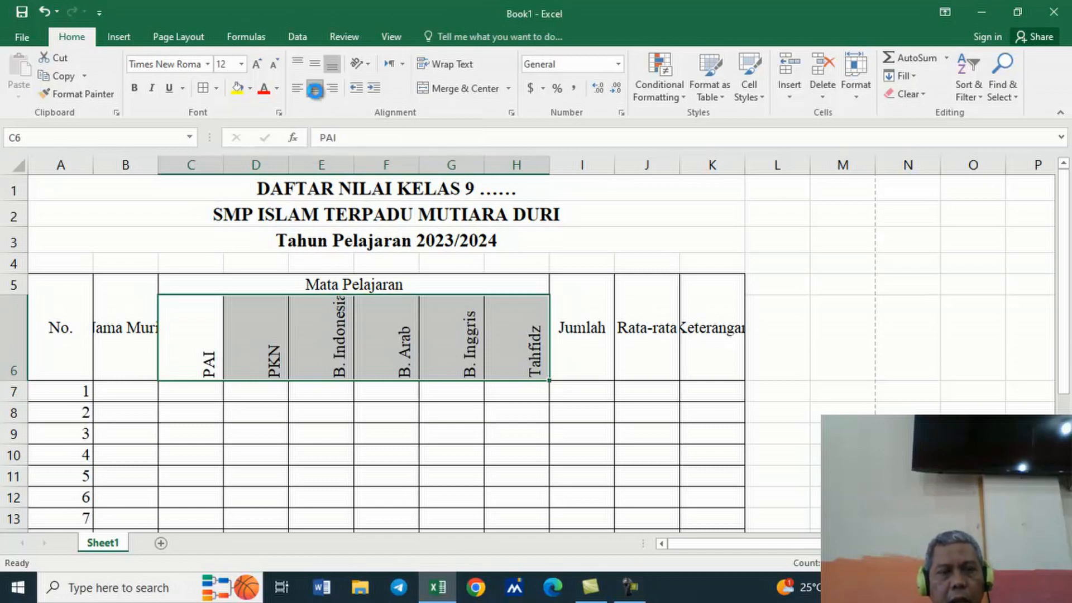
click(189, 396)
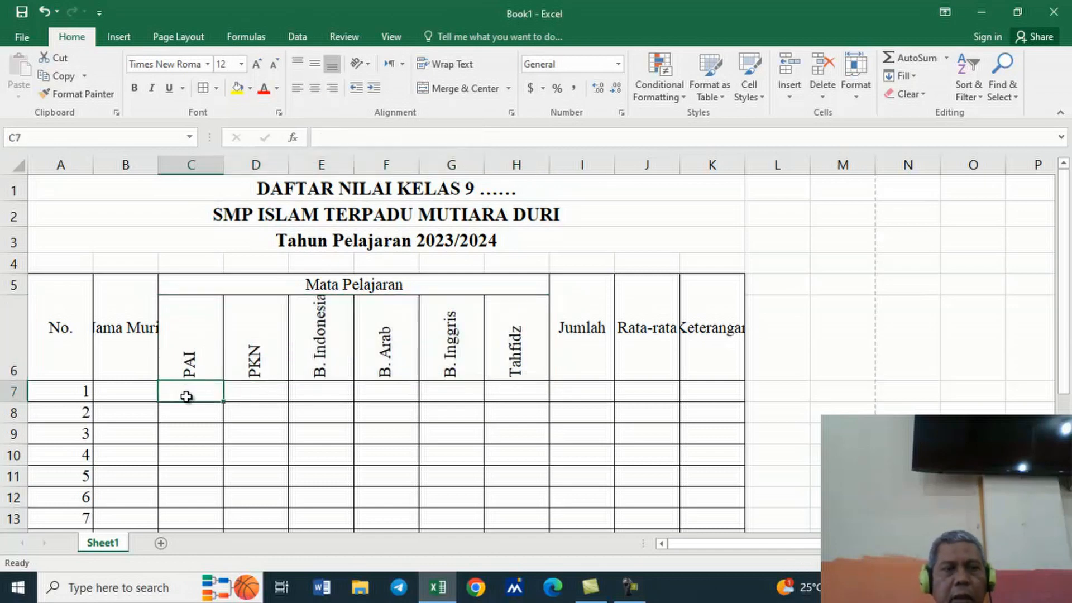
- Merge the "Jumlah" summary label across A22:B22 and align it to the right
drag(1063, 285, 1064, 296)
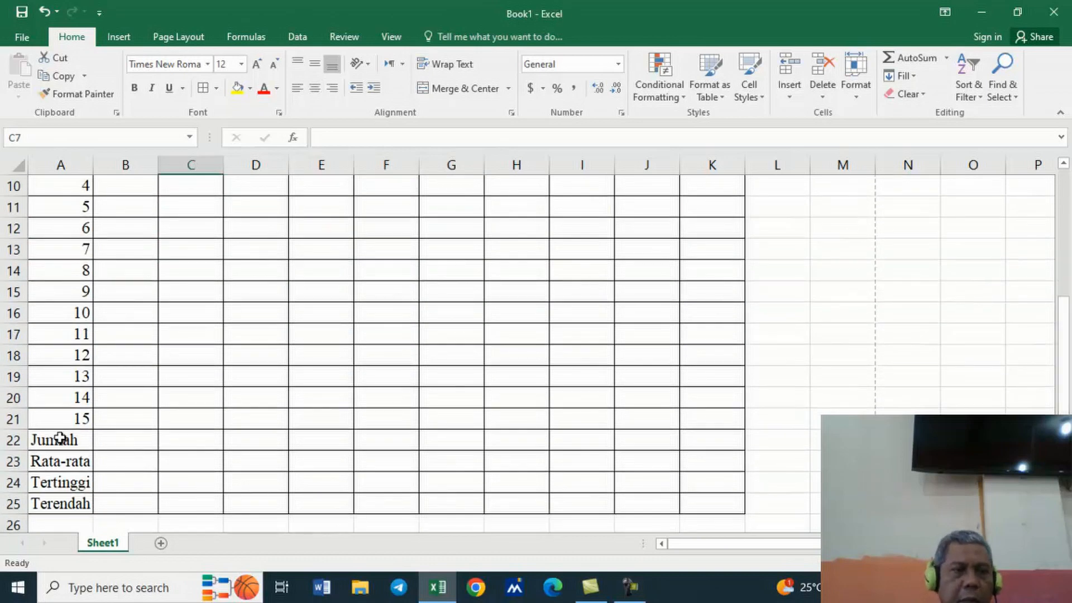
drag(55, 439, 111, 445)
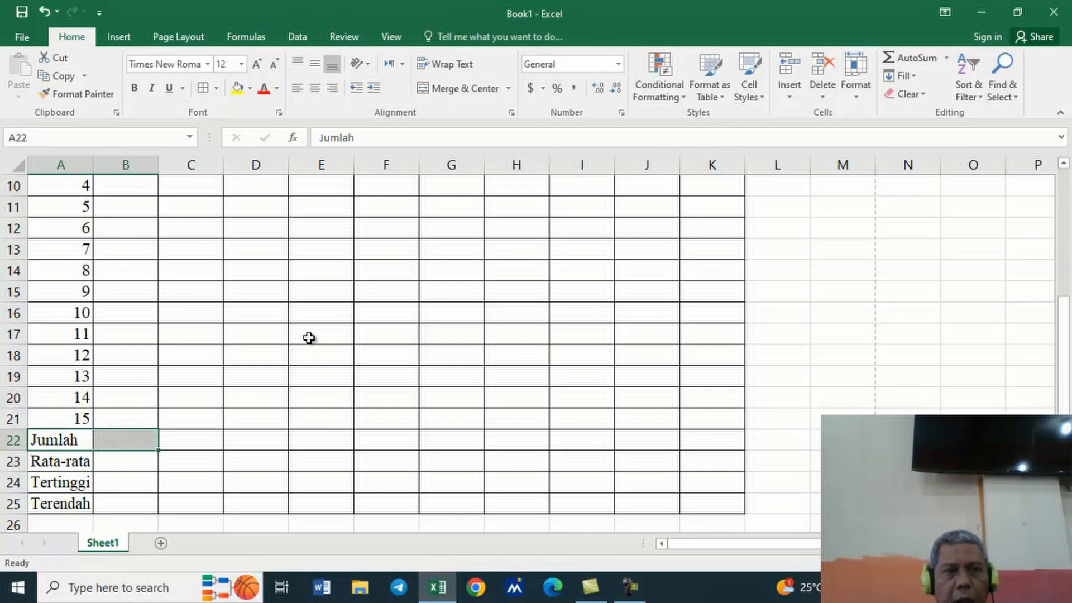
click(466, 89)
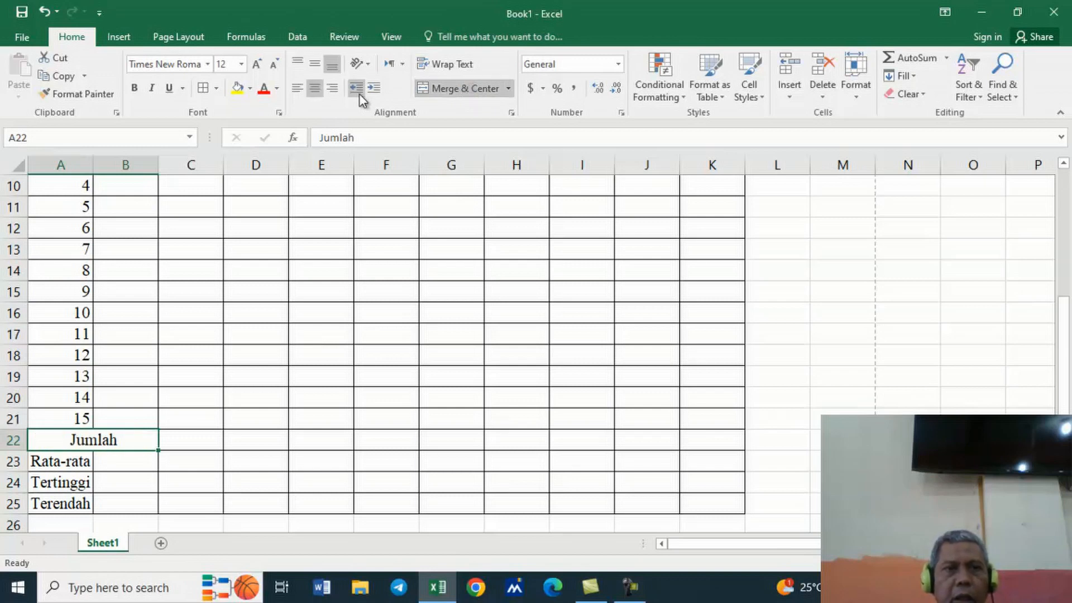
click(332, 90)
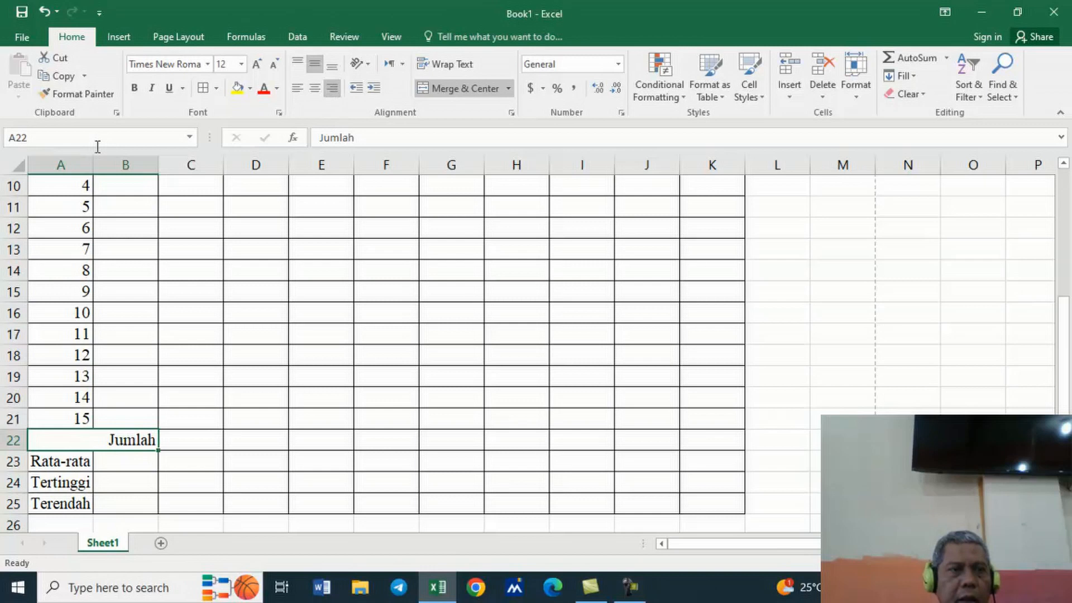
- Copy the "Jumlah" label's merged, right-aligned formatting to the Rata-rata, Tertinggi and Terendah labels in A23:B25
click(67, 95)
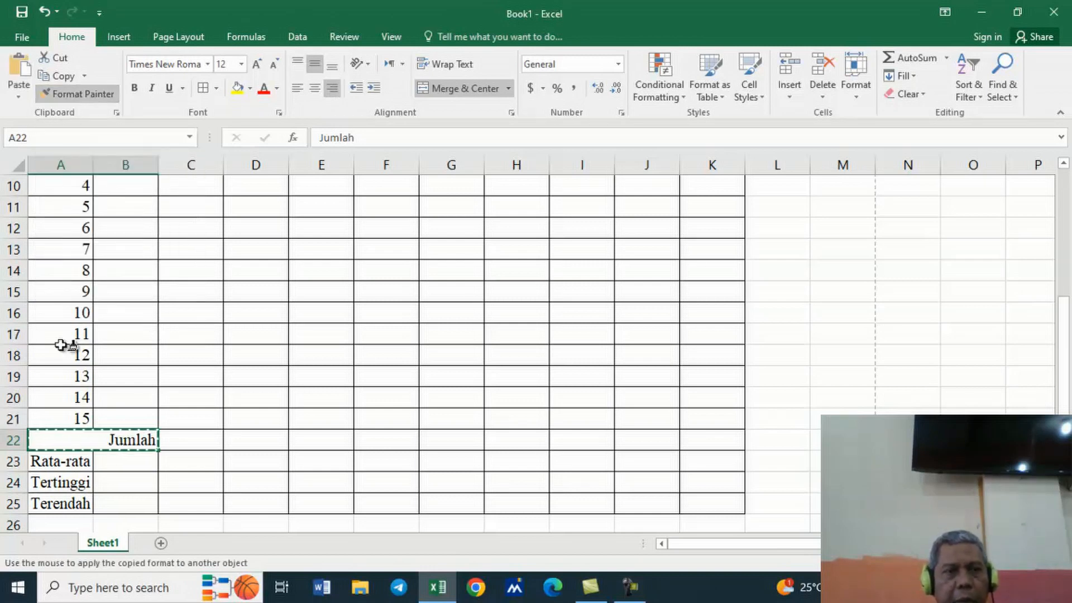
mouse_move(57, 467)
mouse_down()
mouse_move(115, 483)
mouse_move(121, 500)
mouse_up()
click(201, 474)
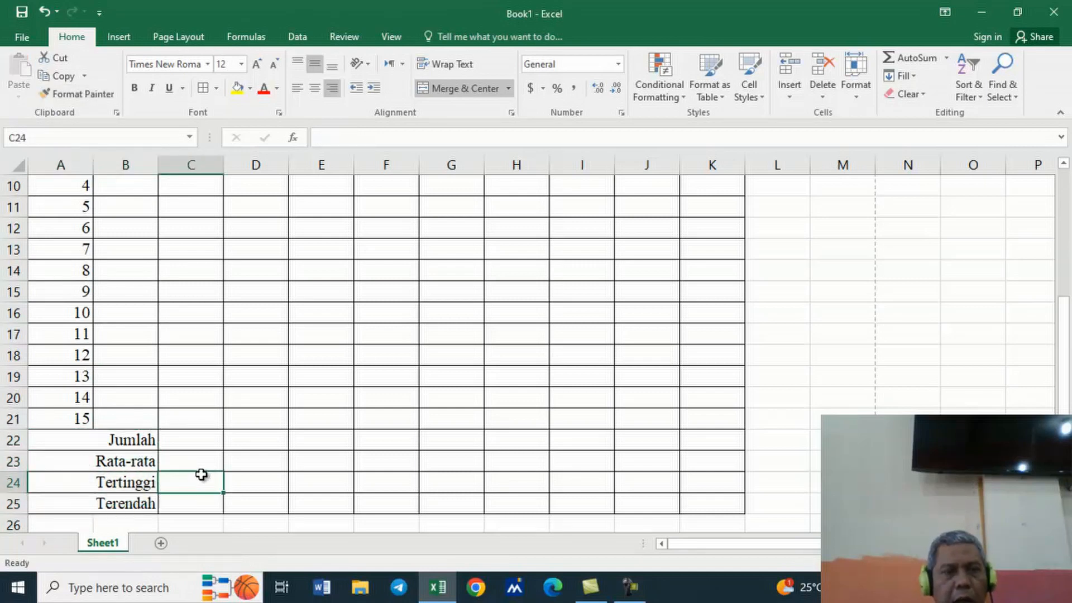
scroll(1065, 301, up, 3)
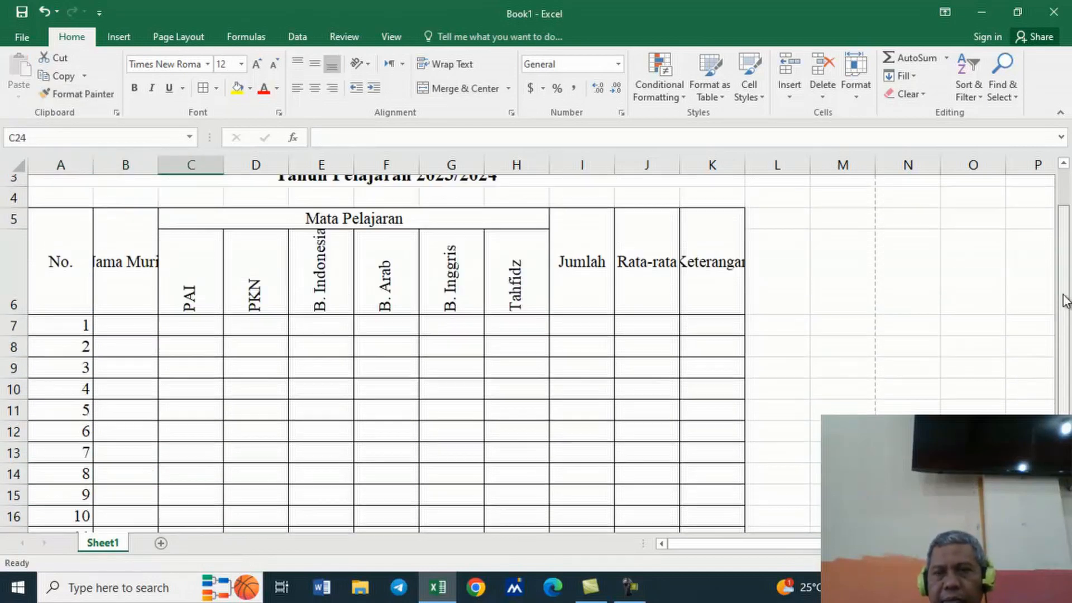
- Narrow the No. column A to about 5.71 and widen column B to fit the Nama Murid header and full student names
scroll(1064, 301, up, 1)
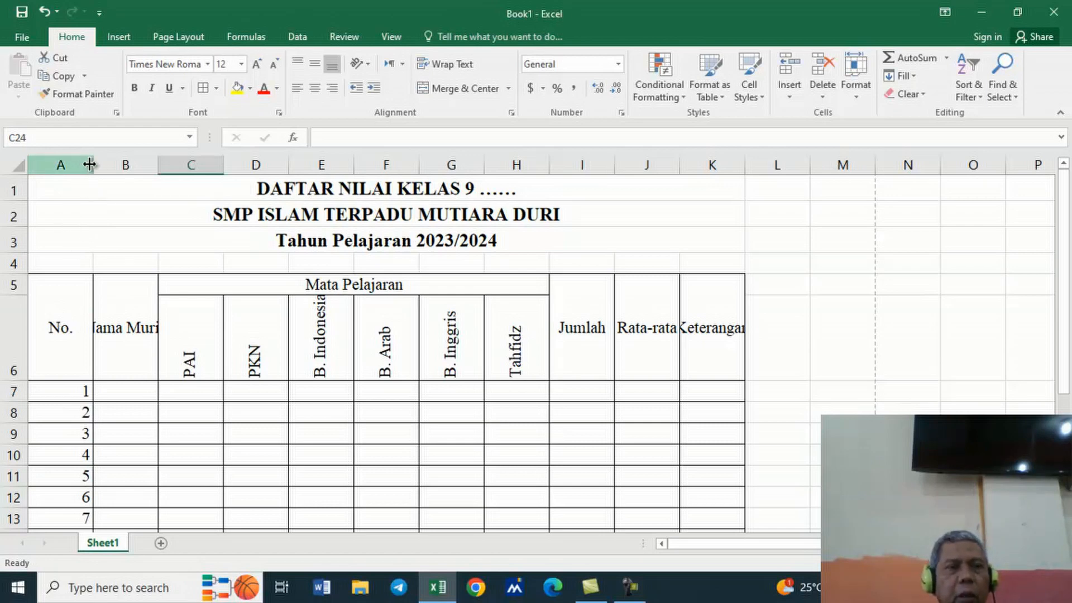
drag(94, 165, 72, 166)
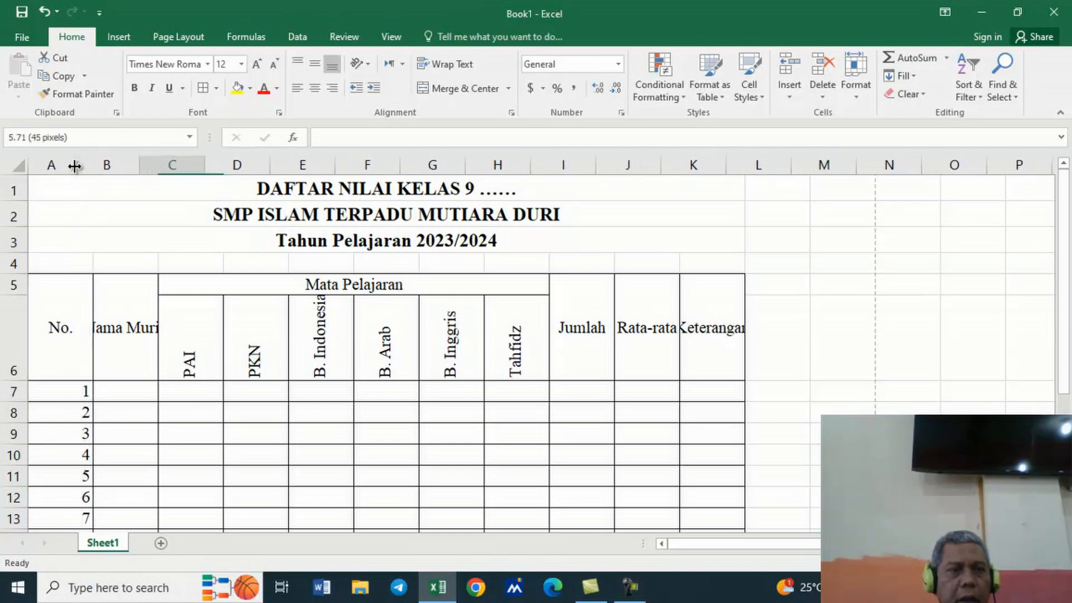
drag(139, 167, 288, 166)
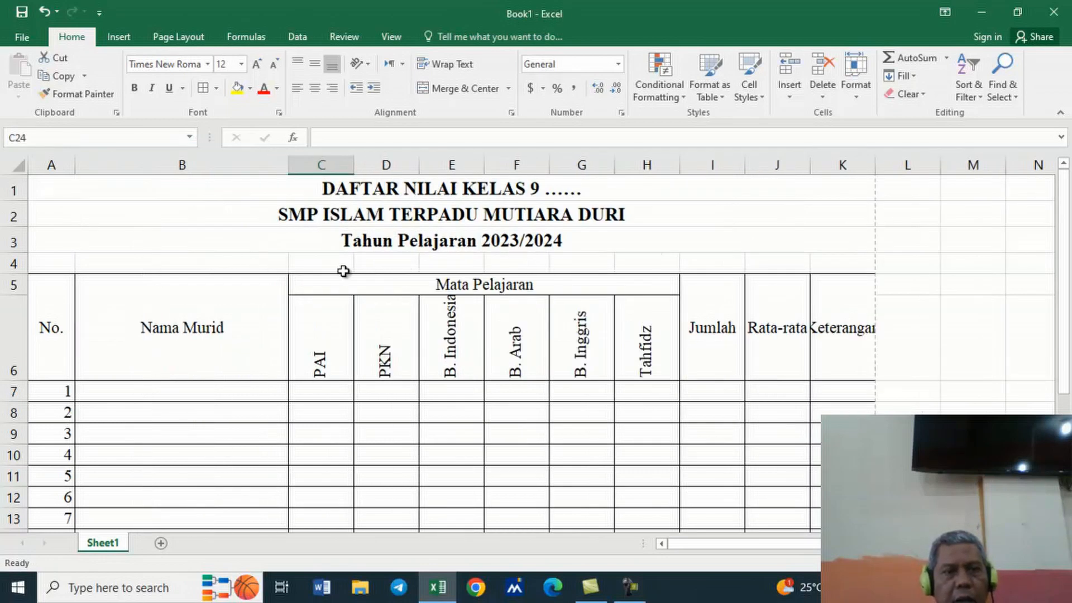
- Narrow the subject columns C:H equally and widen column K until the Keterangan header fits
click(330, 335)
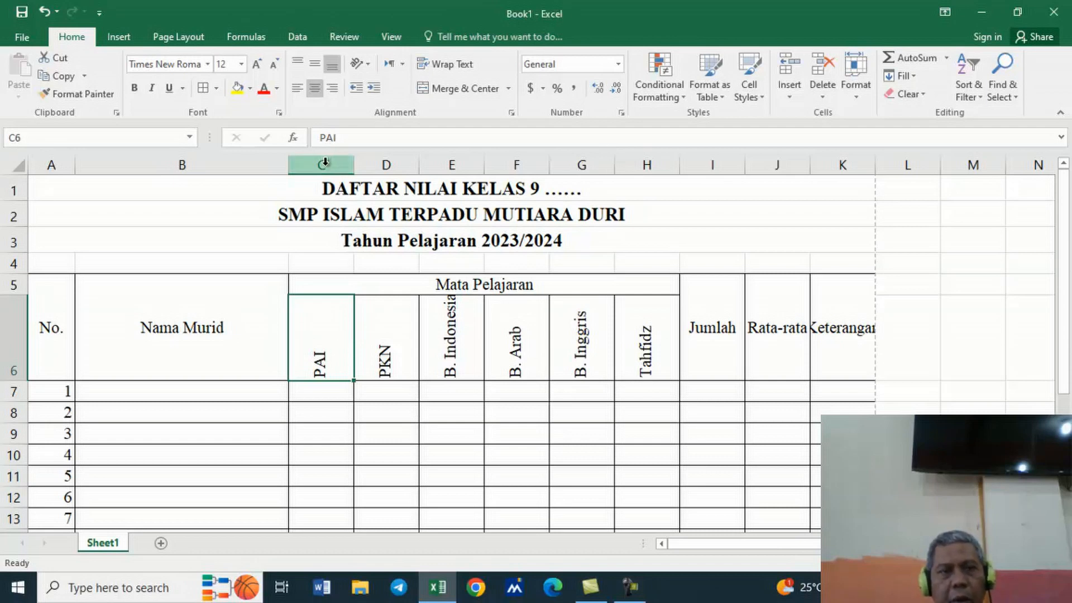
drag(321, 163, 671, 163)
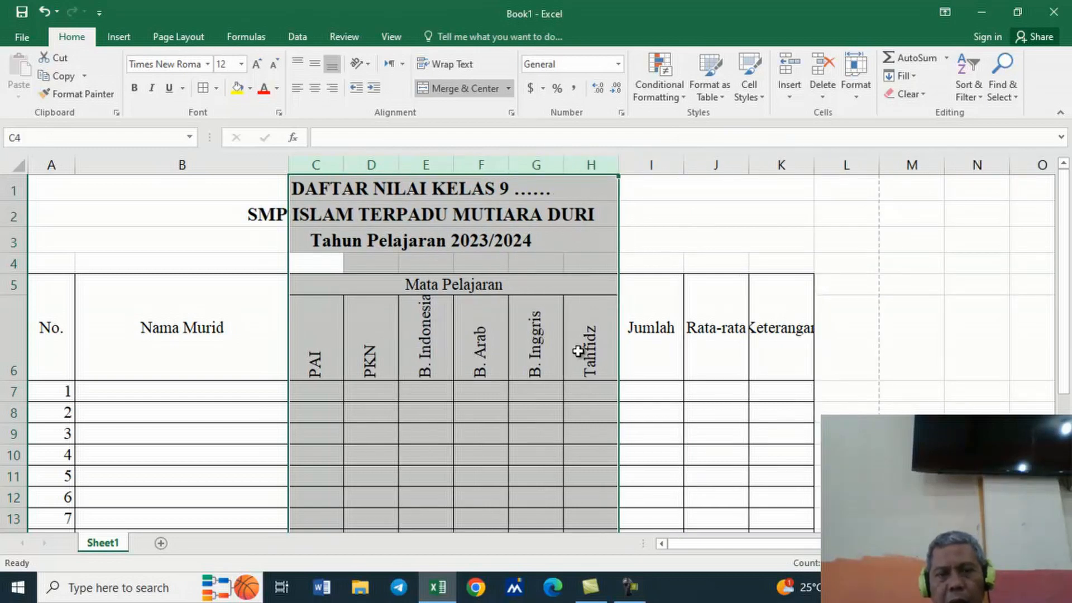
click(709, 362)
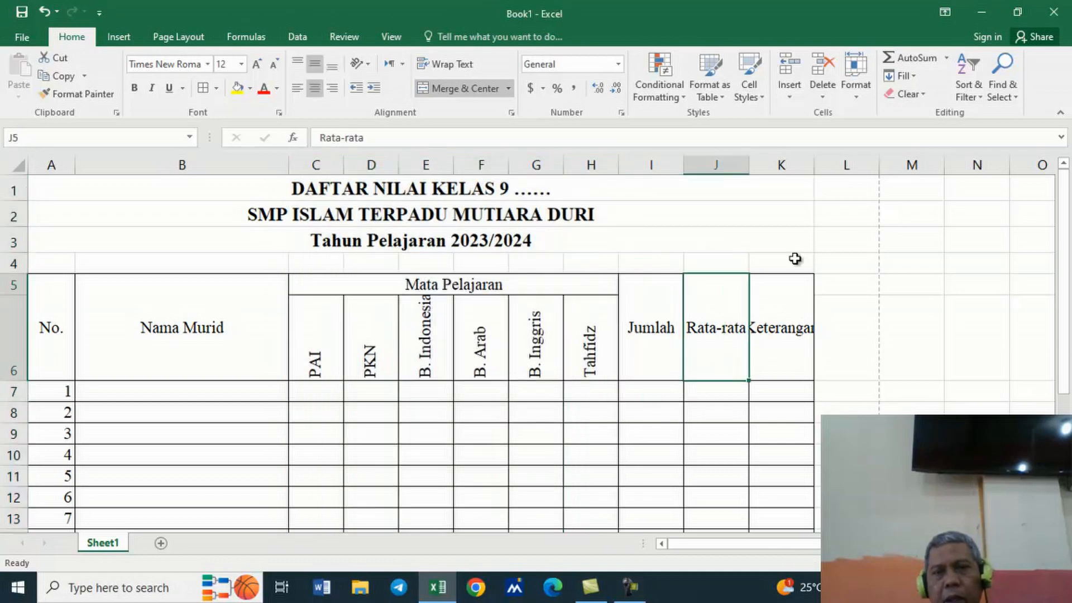
drag(815, 167, 860, 174)
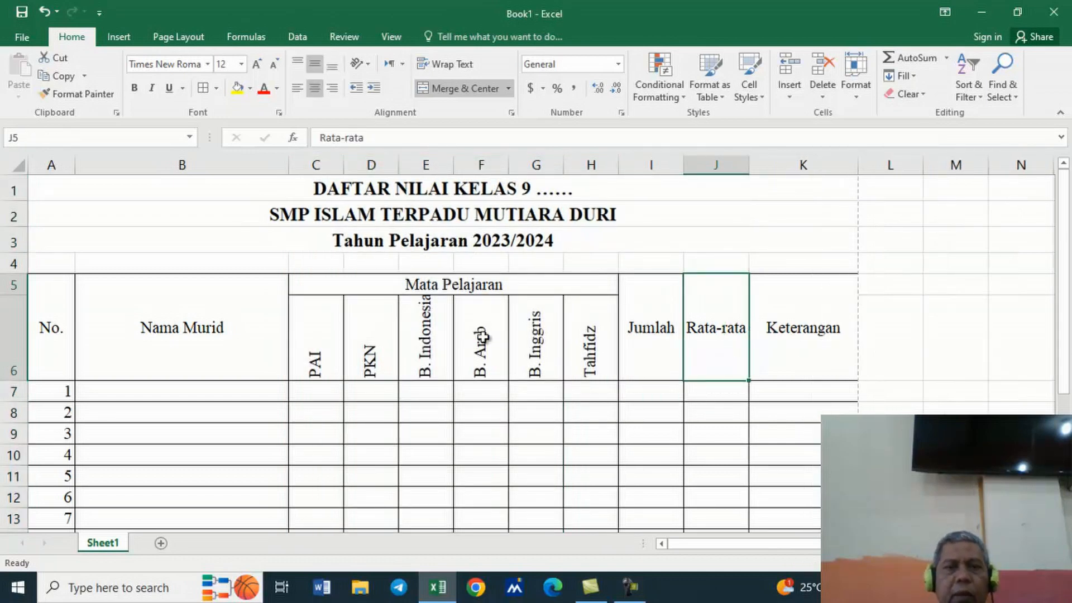
- Enter the first two students' names under Nama Murid in B7:B8
click(359, 408)
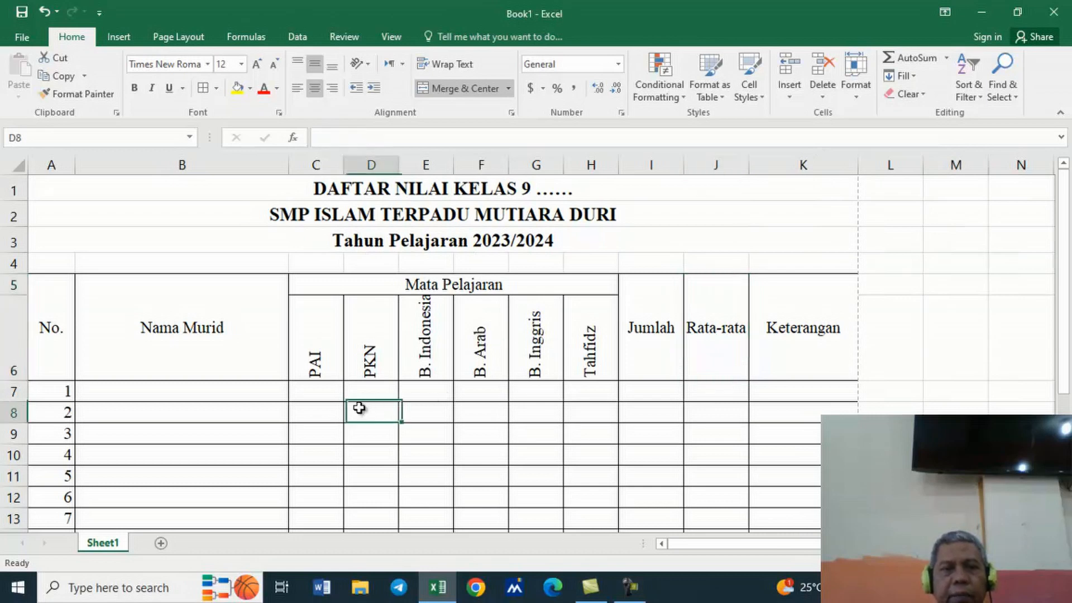
click(324, 398)
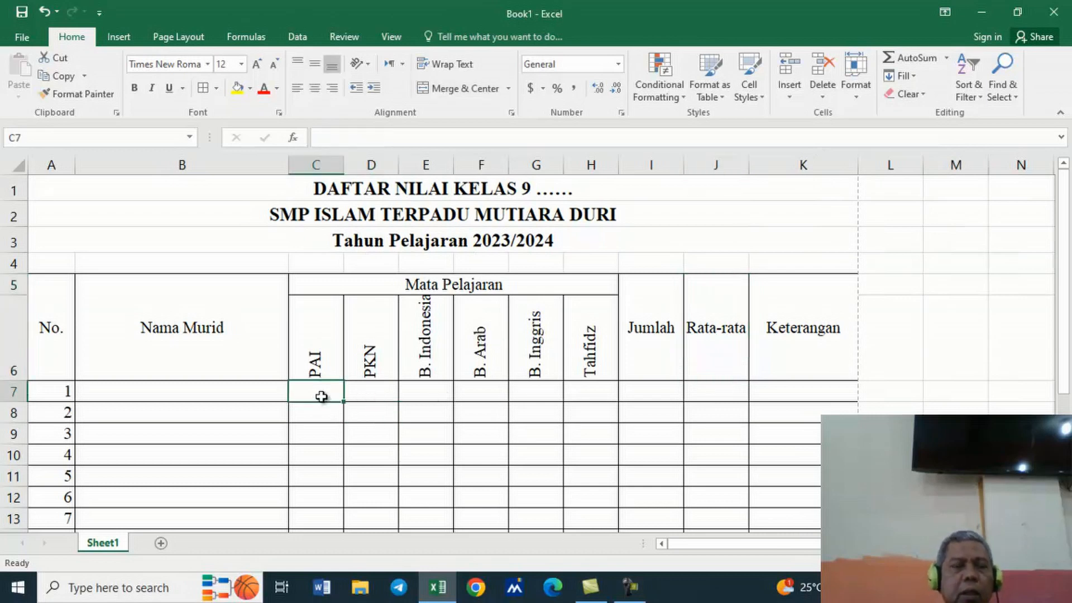
click(200, 389)
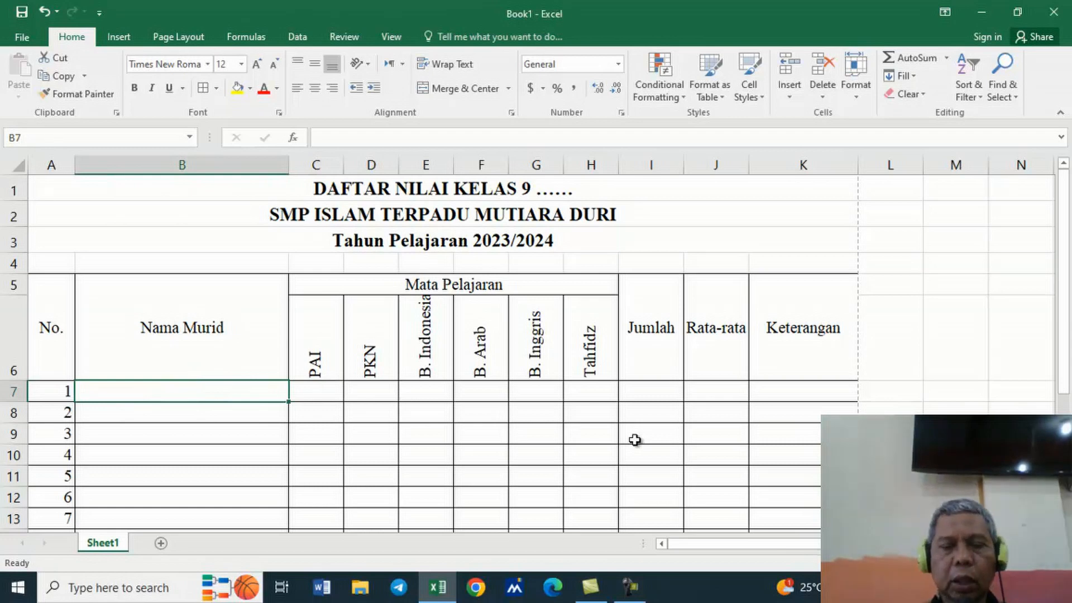
text(Ab)
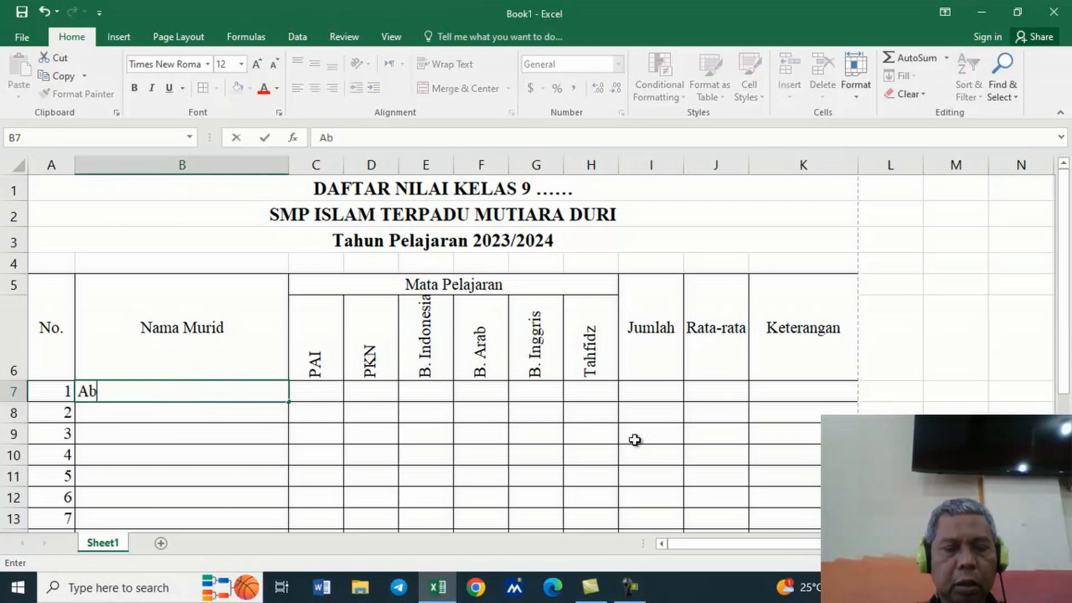
text(du)
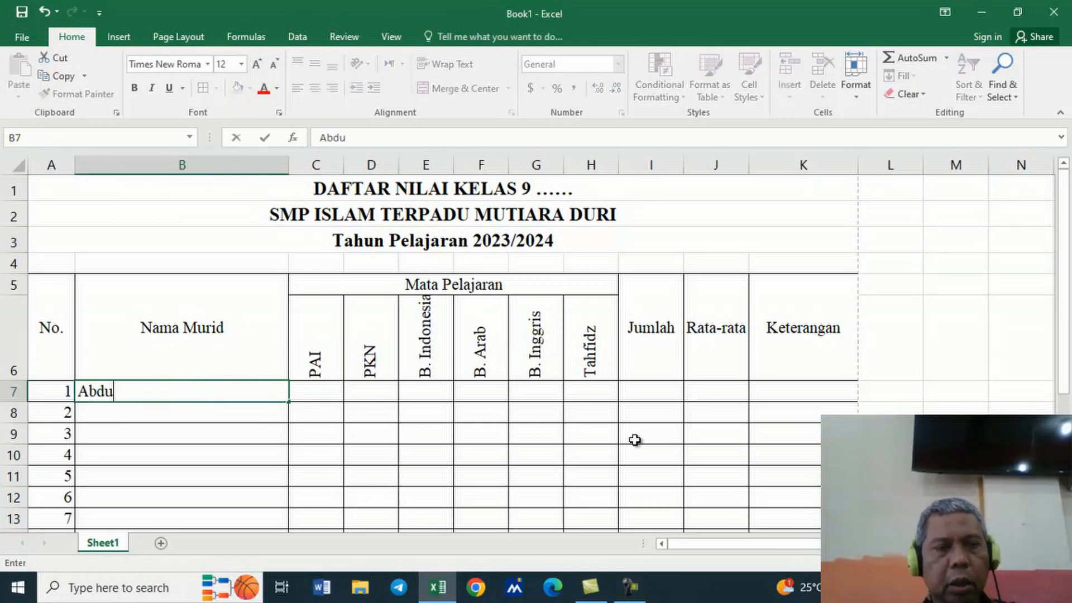
text(rrahman)
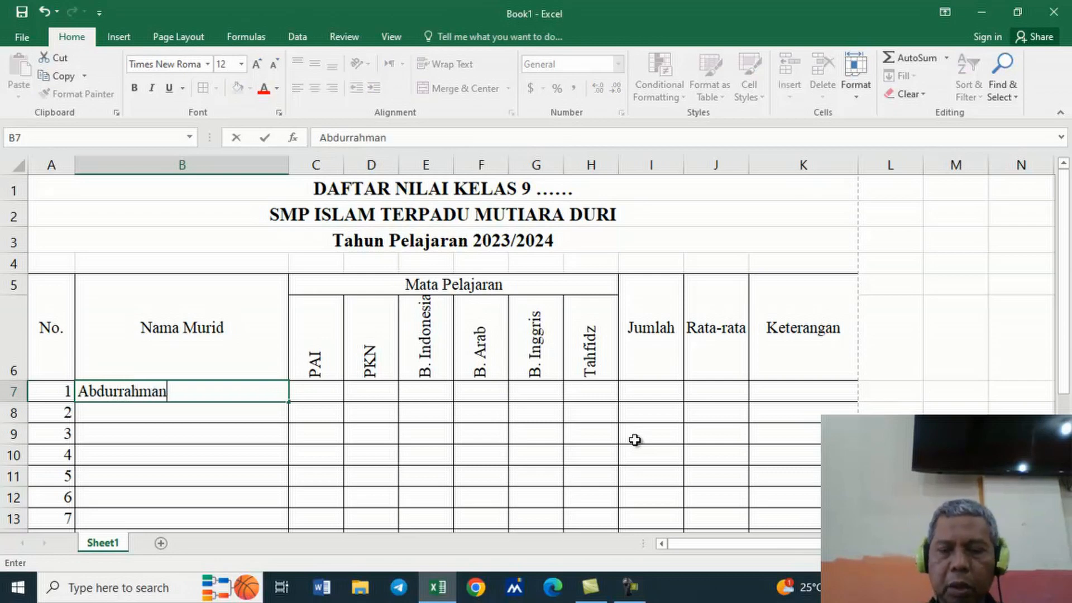
key(Return)
text(\)
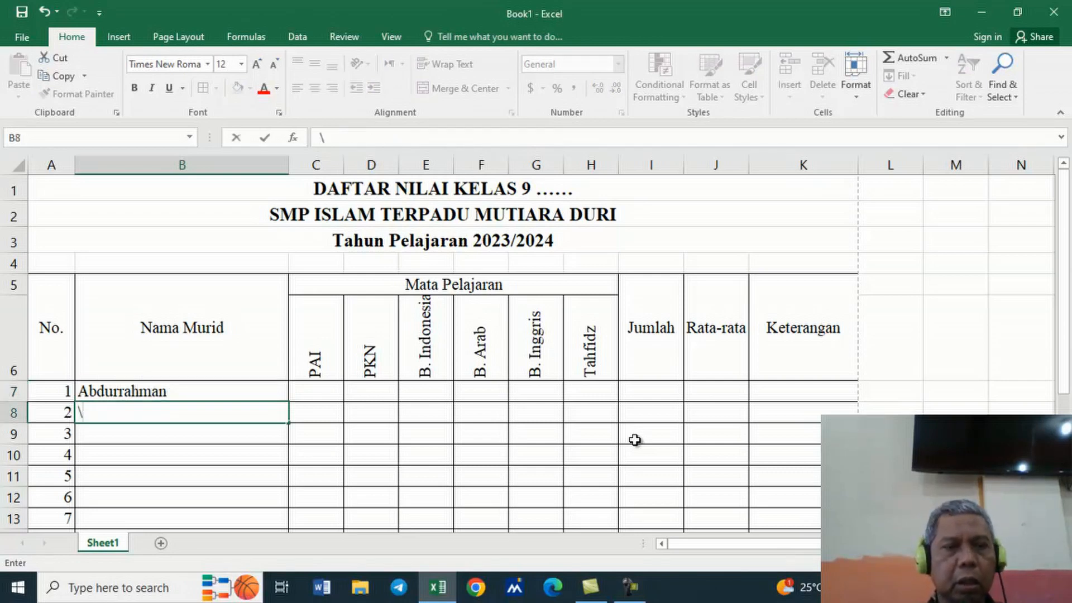
text(Ahma)
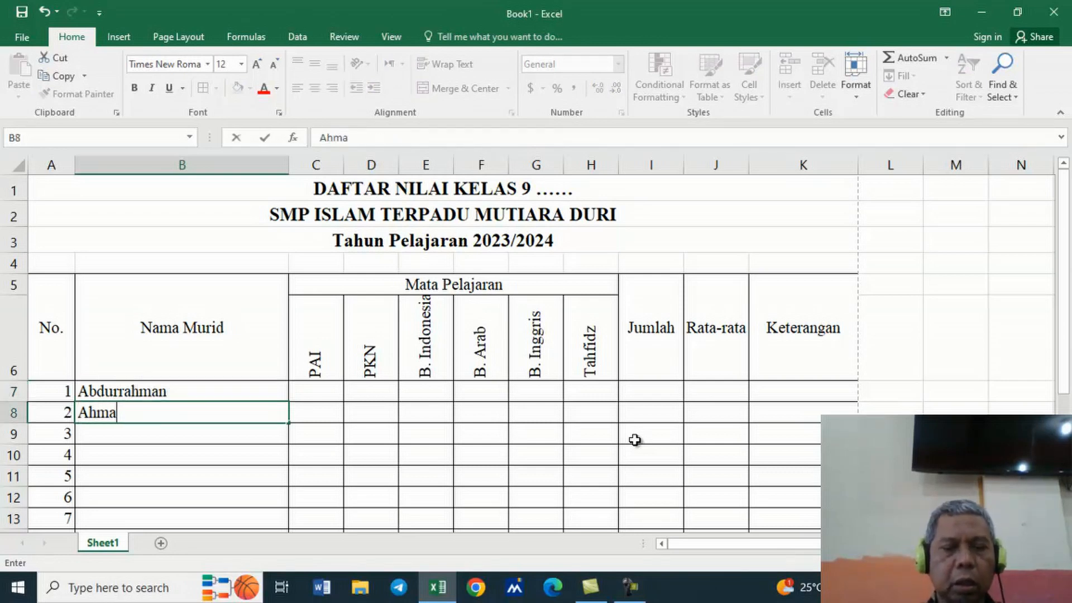
text(d)
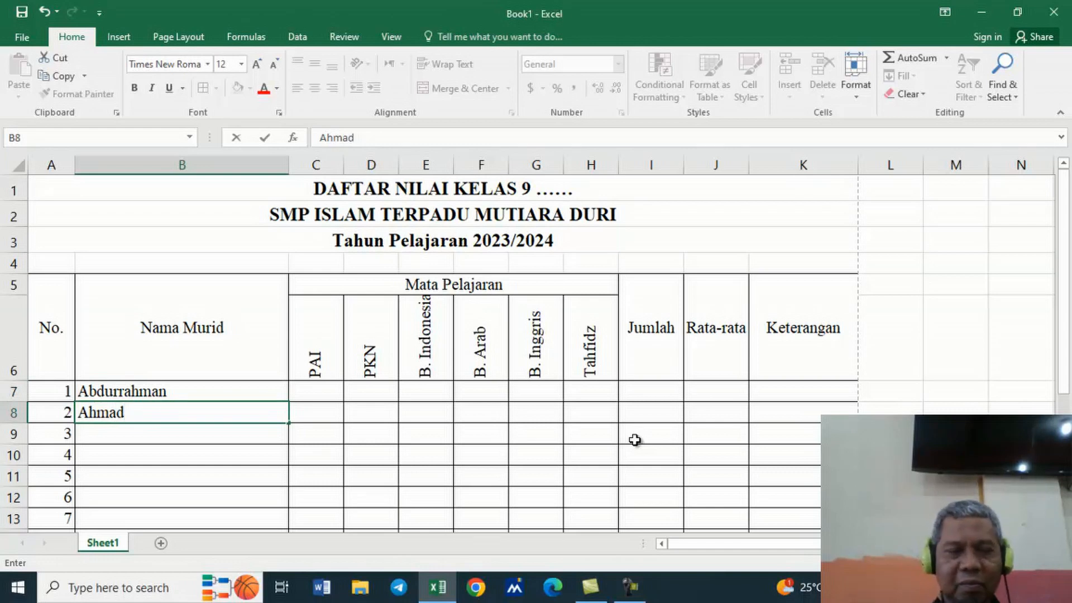
key(Return)
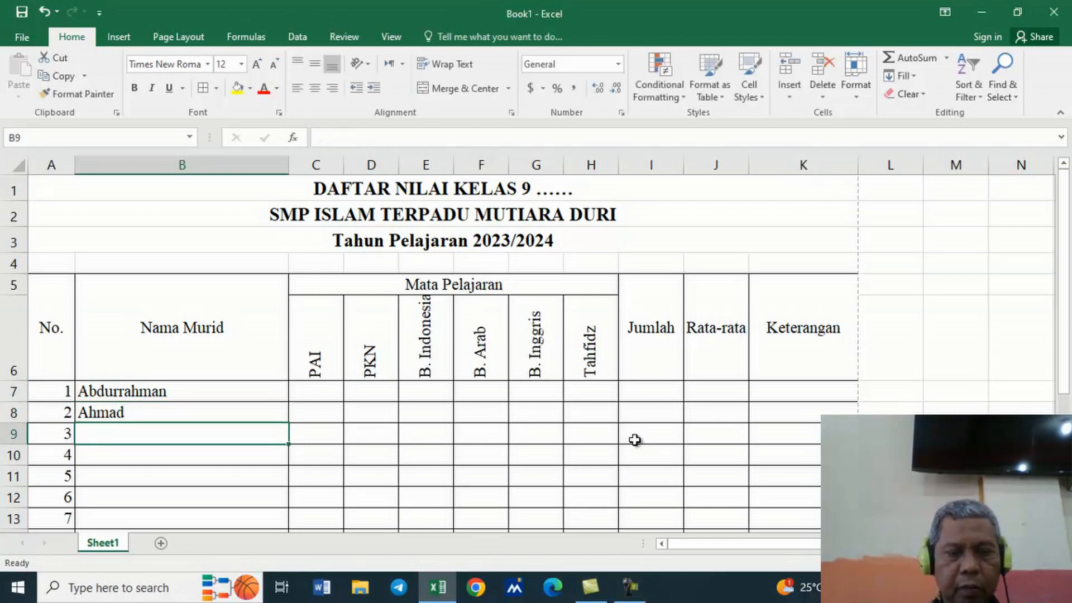
- Enter three more students' names under Nama Murid in B9:B11
text(Muhammad)
key(Return)
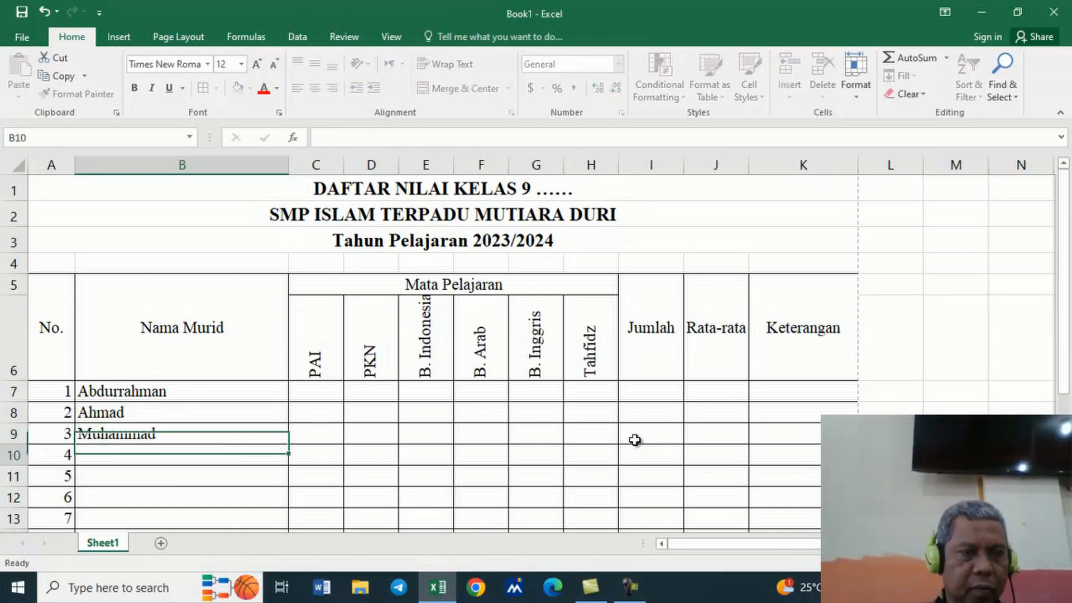
text(Umar)
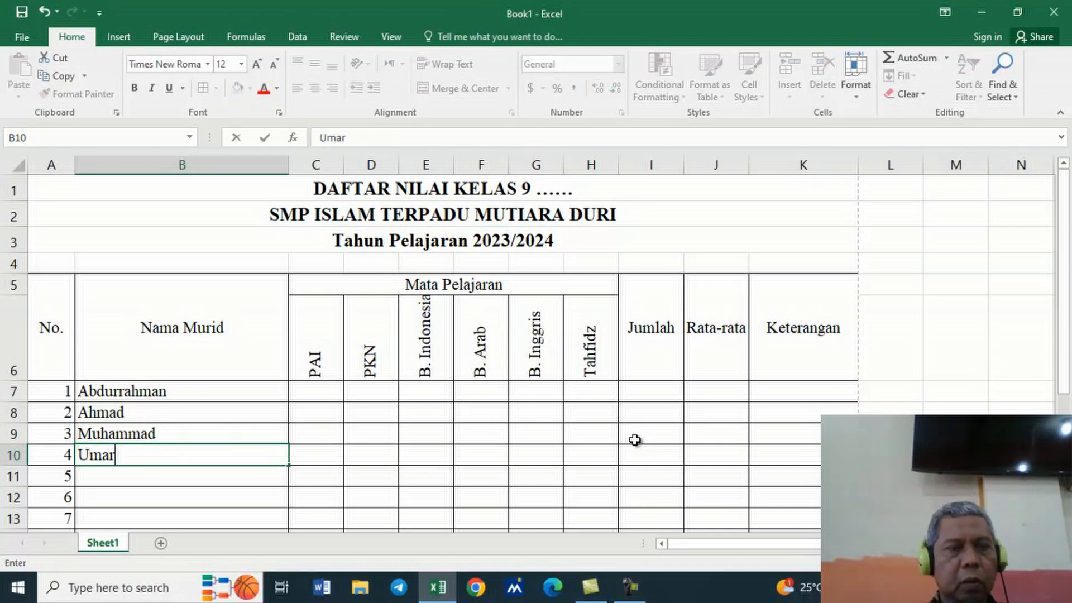
key(Return)
text(Usman)
key(Return)
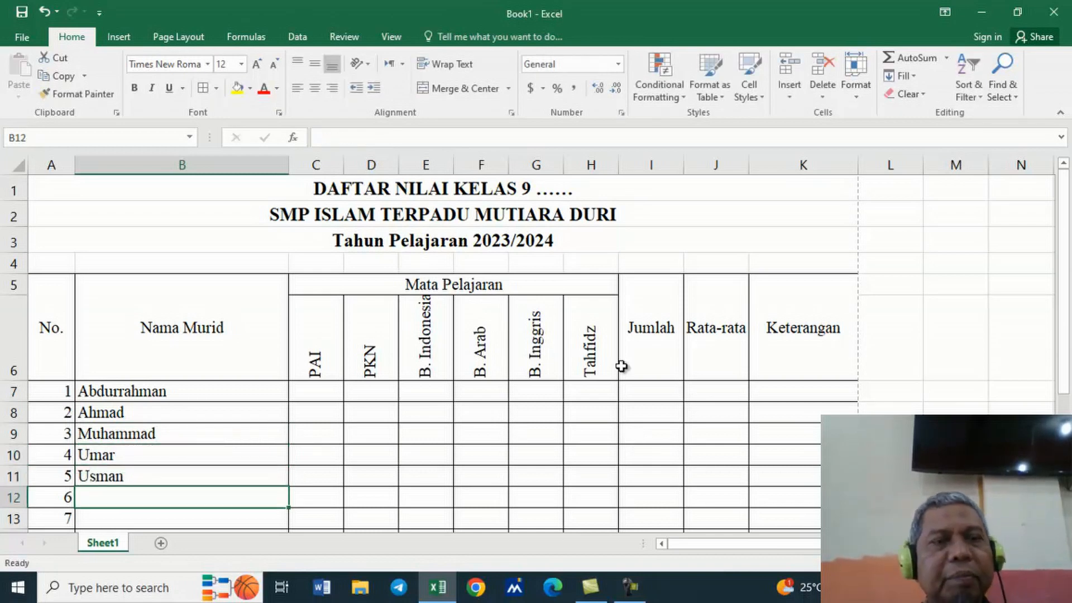
- Enter the PAI scores 98, 98, 95, 95 and 95 in C7:C11
click(318, 386)
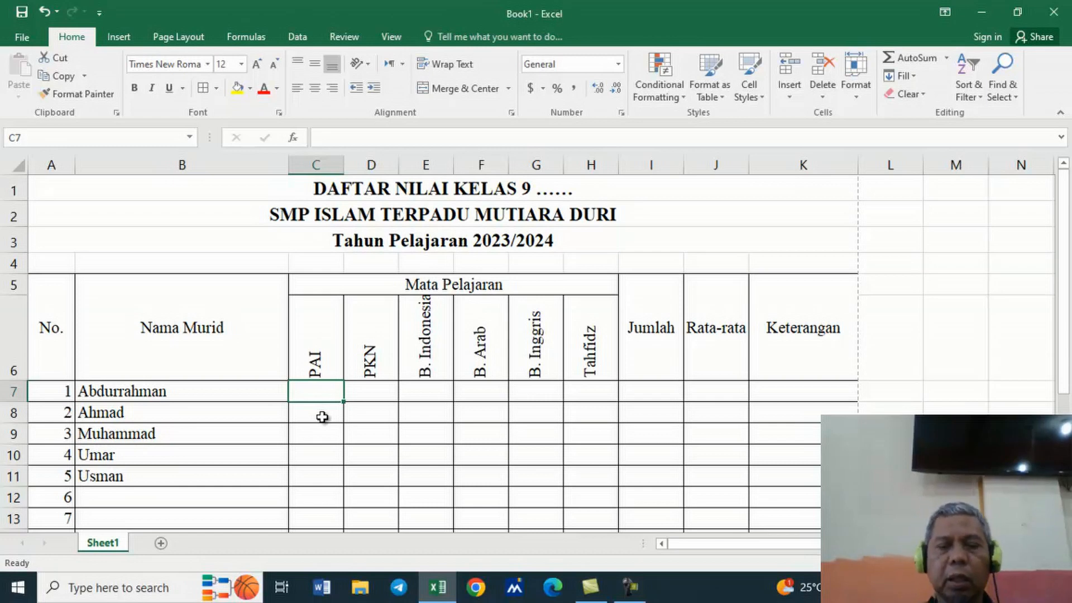
text(98)
key(Return)
text(98)
key(ctrl+Return)
key(Return)
text(95)
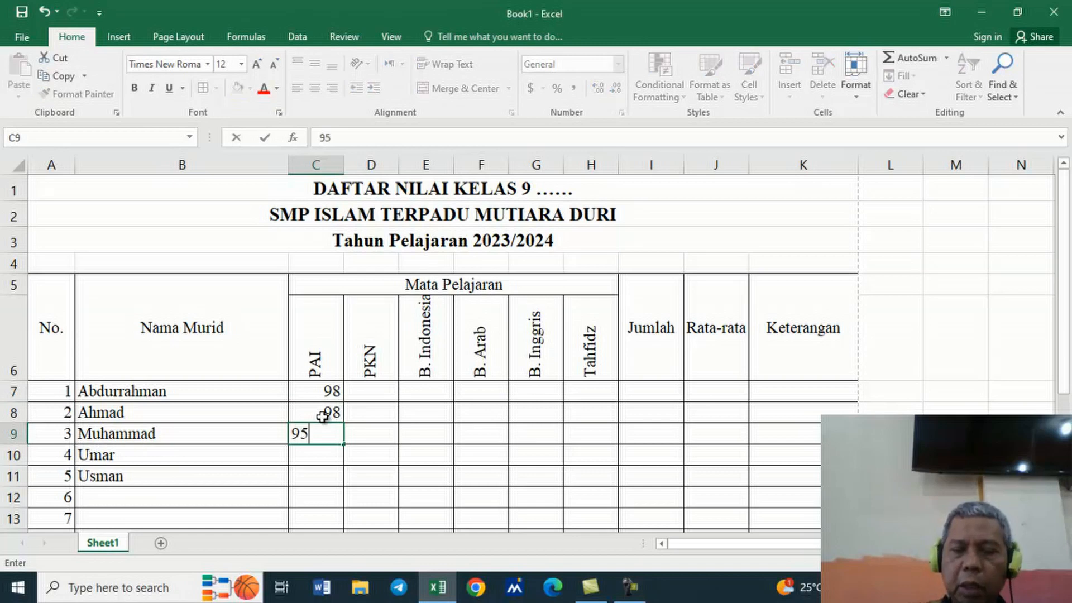
key(Return)
text(95)
key(Return)
text(95)
key(ctrl+Return)
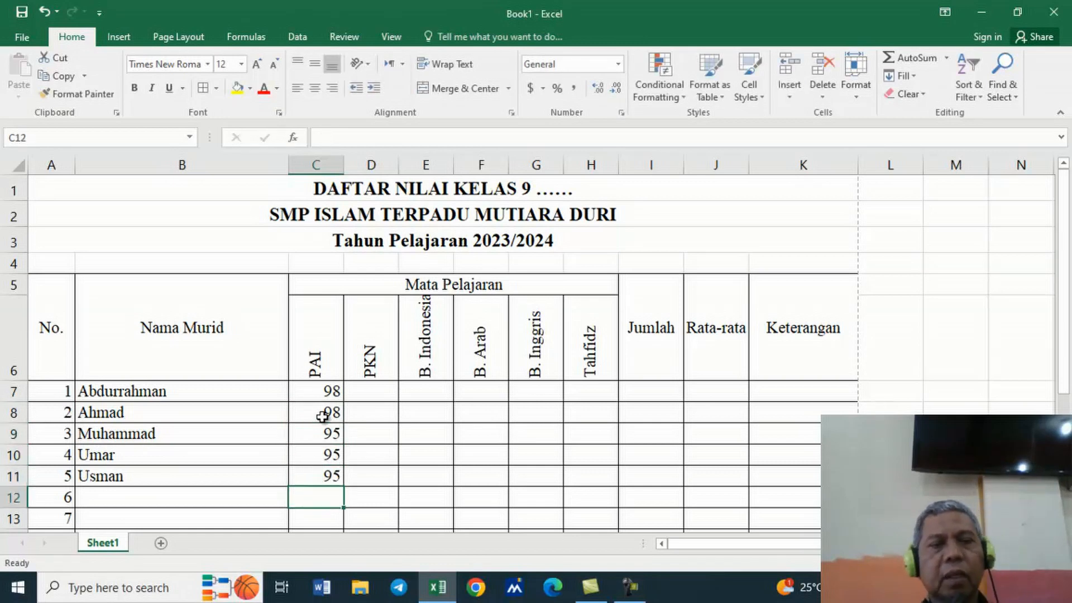
- Enter the PKN scores 95, 95, 95, 92 and 92 in D7:D11
click(381, 392)
double_click(382, 392)
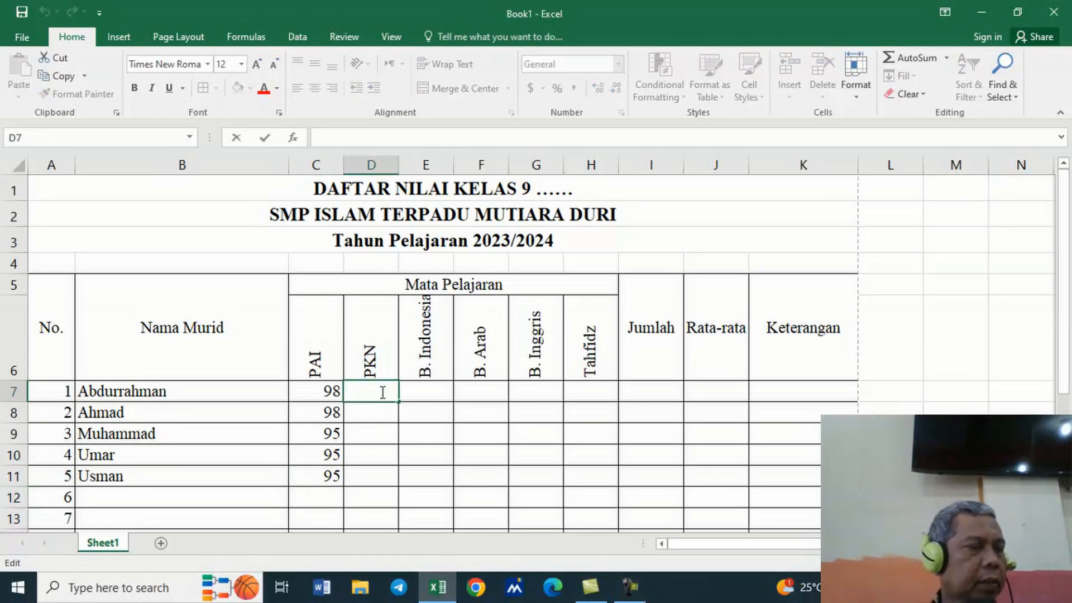
text(95)
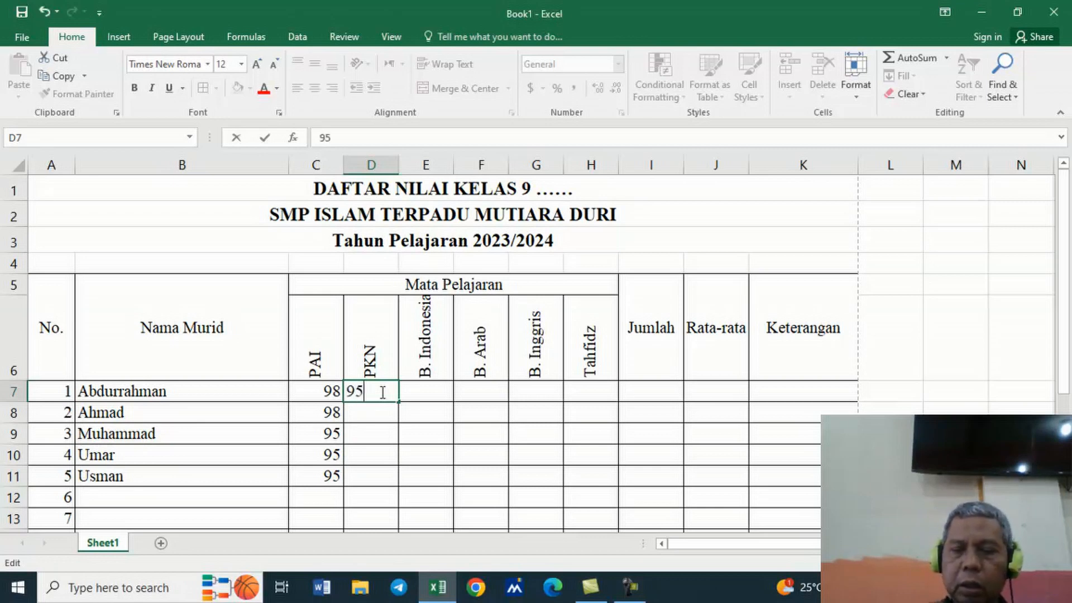
key(Return)
text(95)
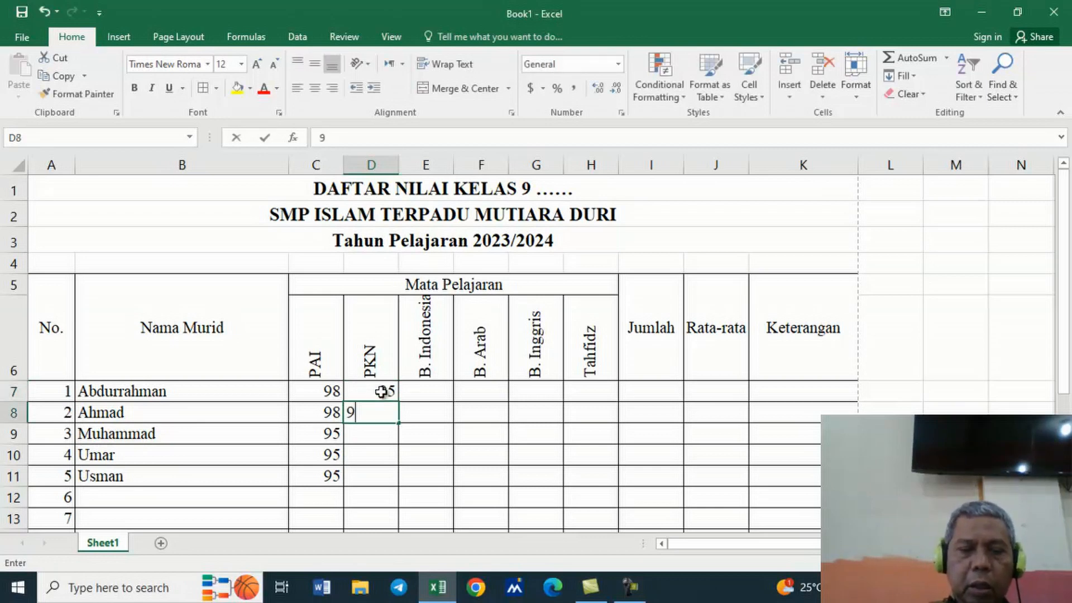
key(Return)
text(95)
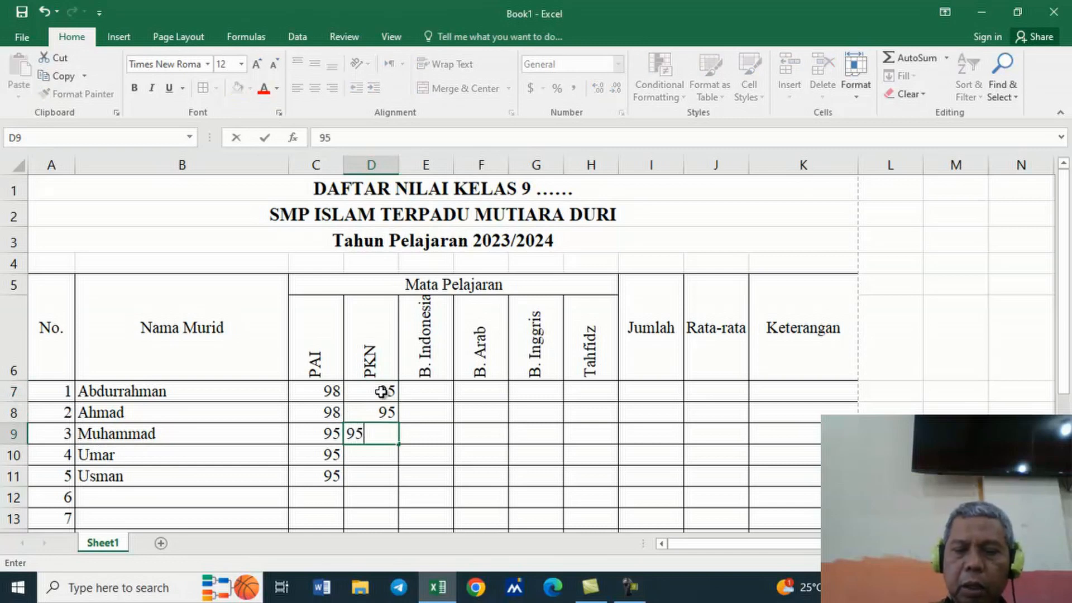
key(Return)
text(92)
key(Return)
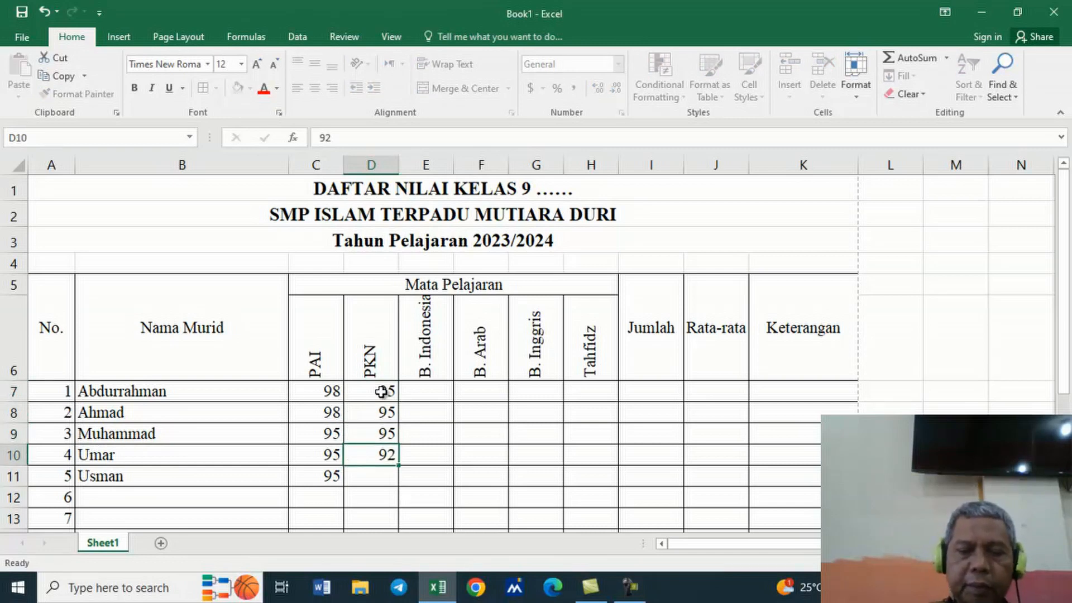
text(92)
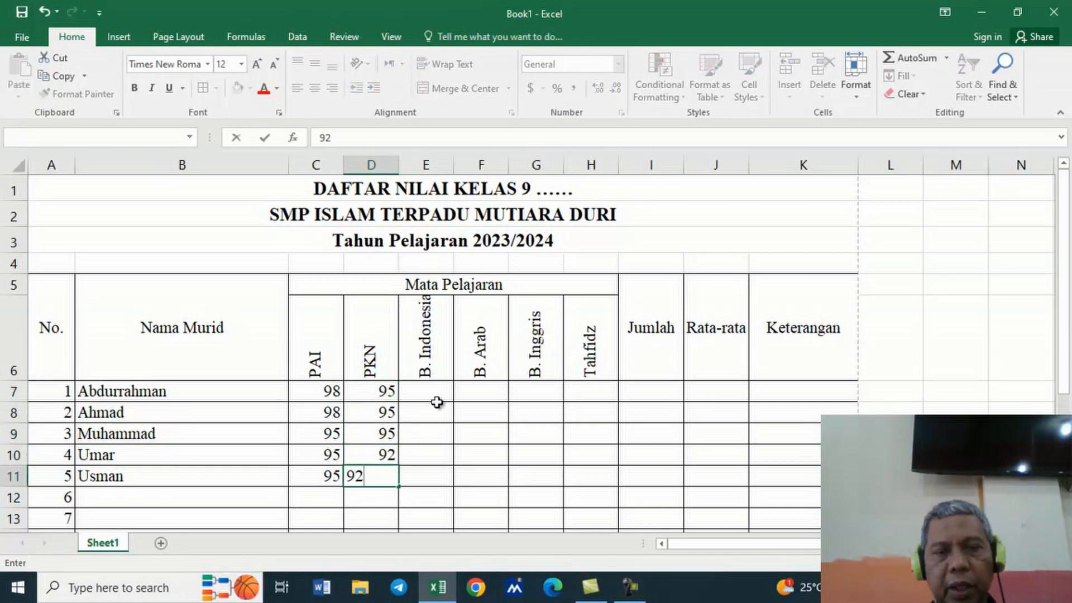
- Enter the B. Indonesia scores 98, 98, 95, 98 and 95 in E7:E11
click(441, 394)
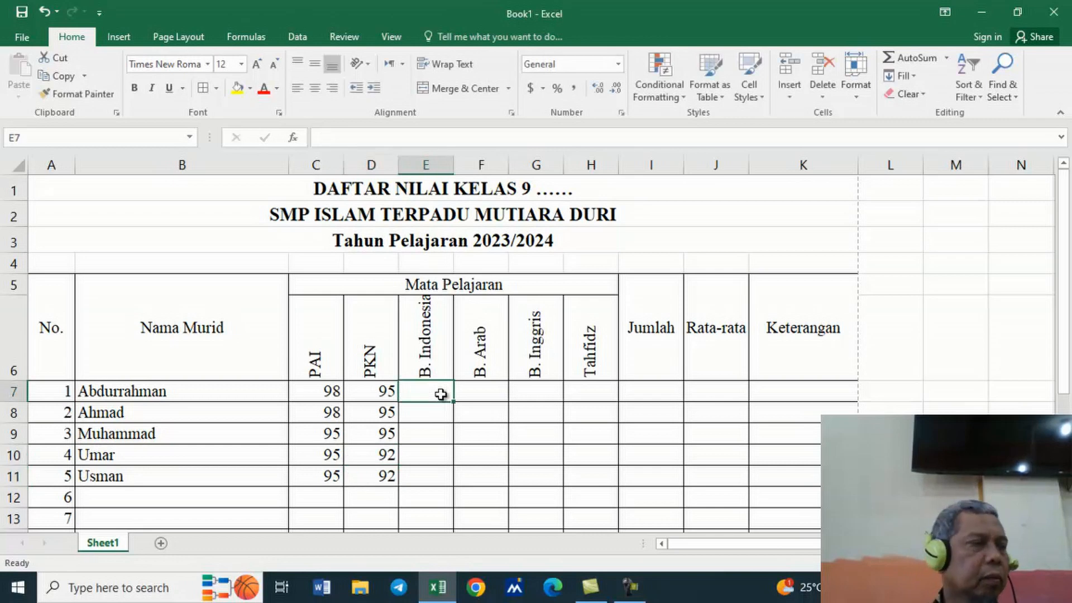
text(98)
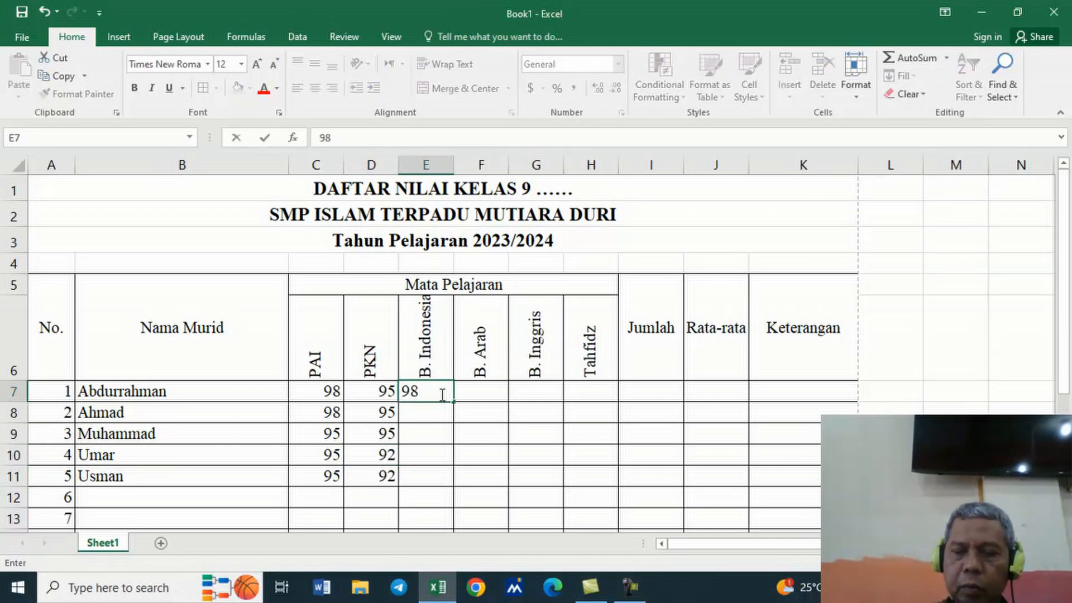
key(Return)
text(98)
key(Return)
text(95)
key(Return)
text(98)
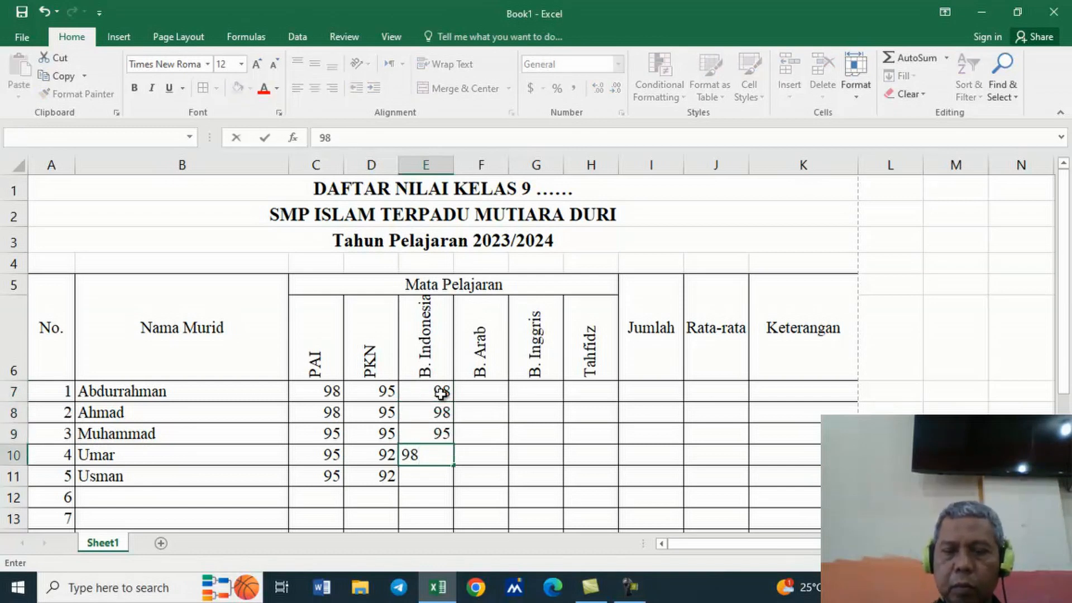
key(Return)
text(95)
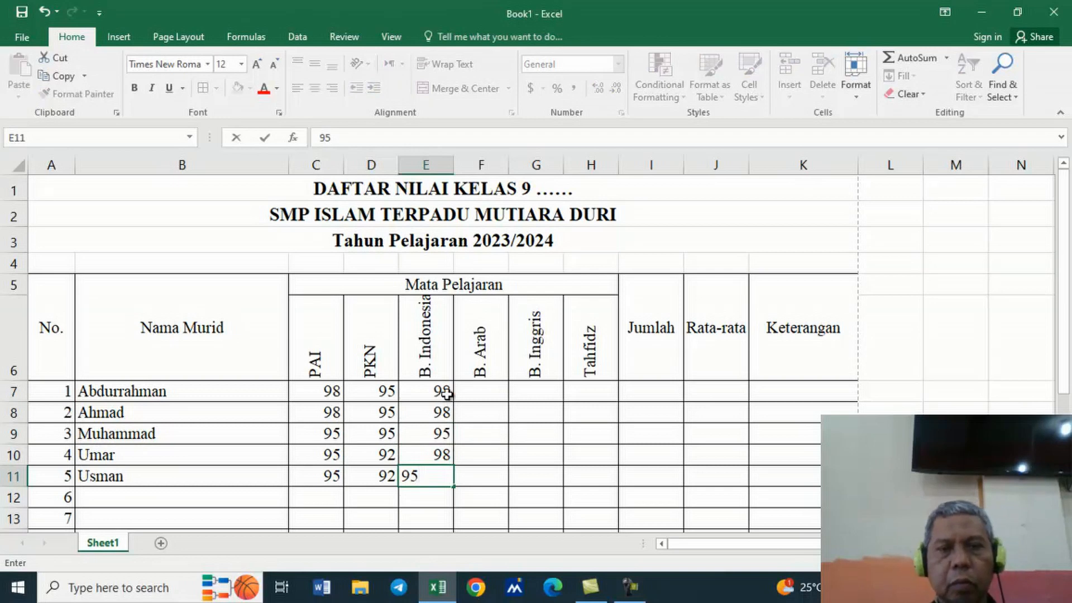
- Enter the B. Arab scores 98, 98, 98, 95 and 98 in F7:F11
click(482, 394)
text(98)
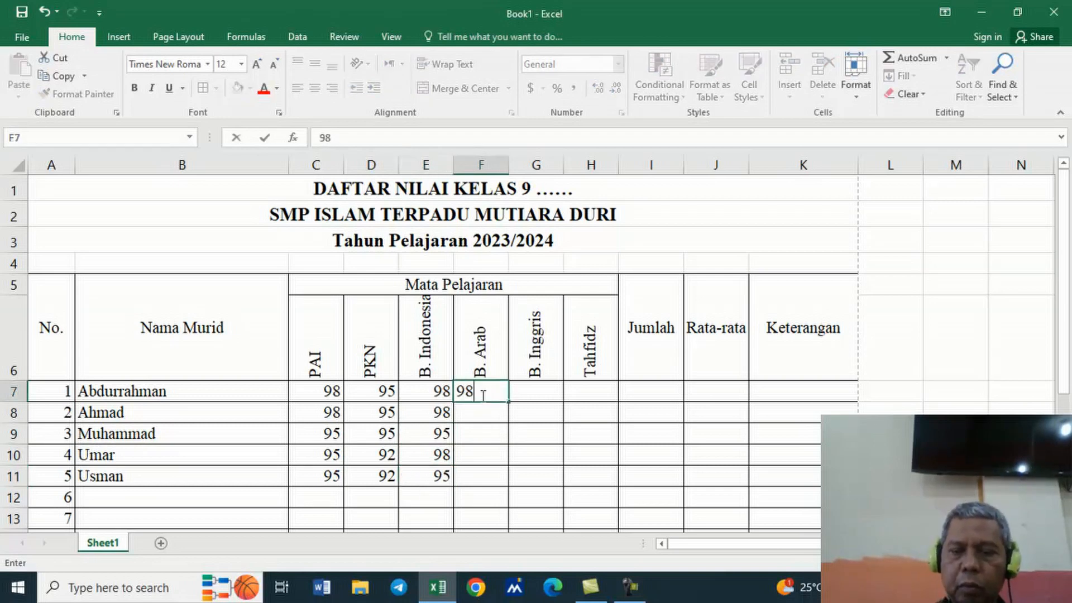
key(Return)
text(98)
key(Return)
text(98)
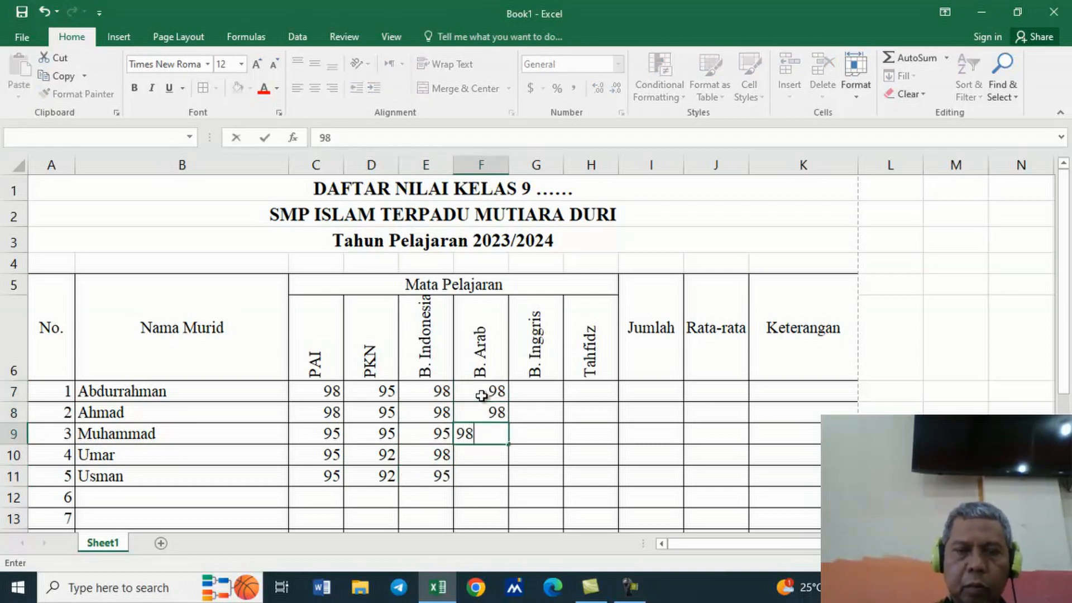
key(Return)
text(95)
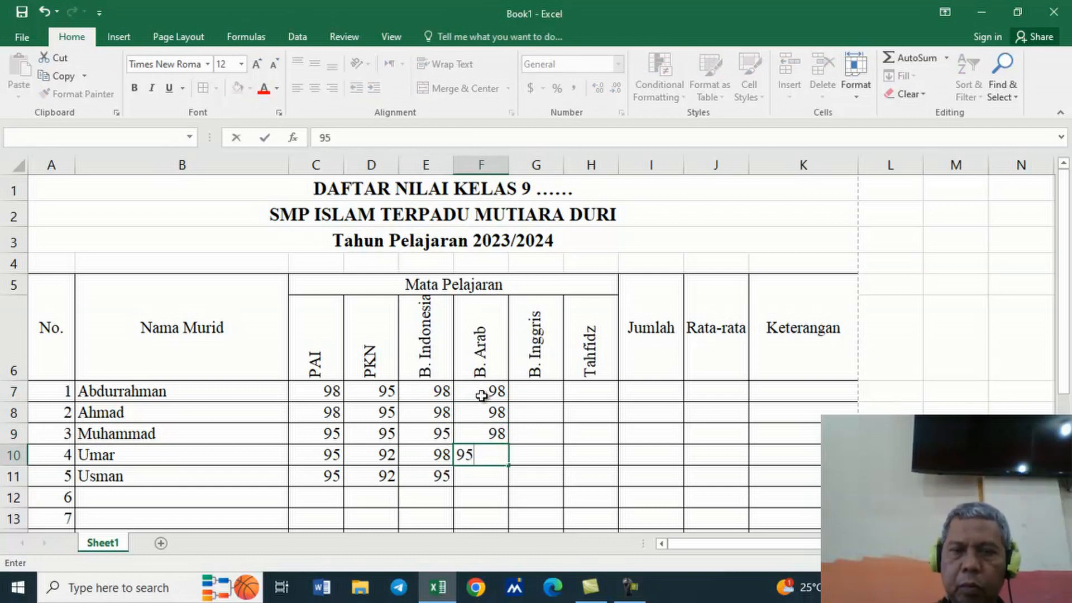
key(Return)
text(98)
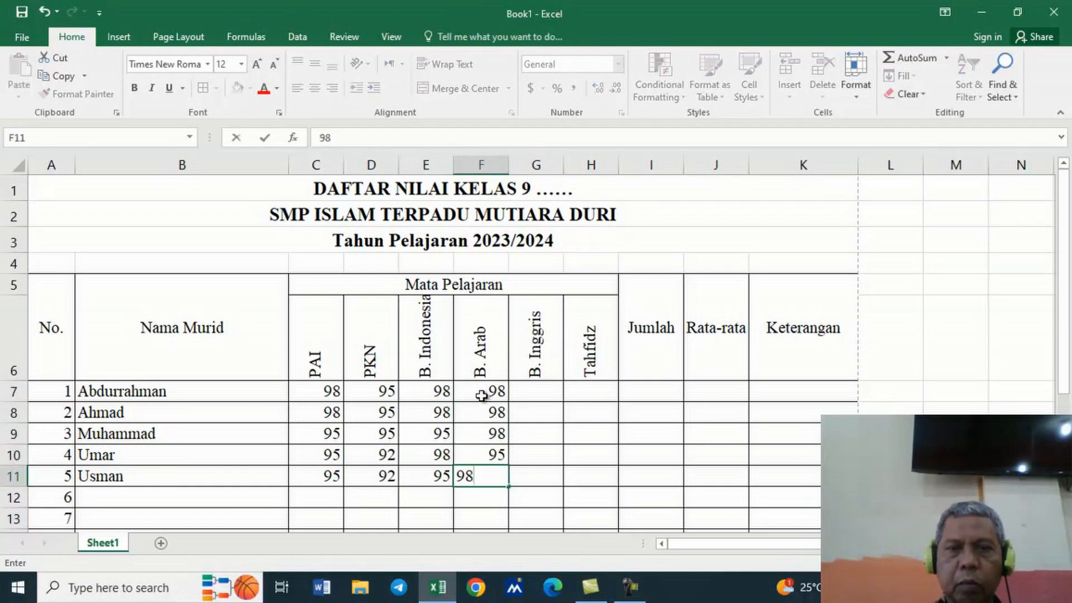
- Enter the B. Inggris scores 95, 95, 98, 95 and 95 in G7:G11
click(539, 389)
text(9)
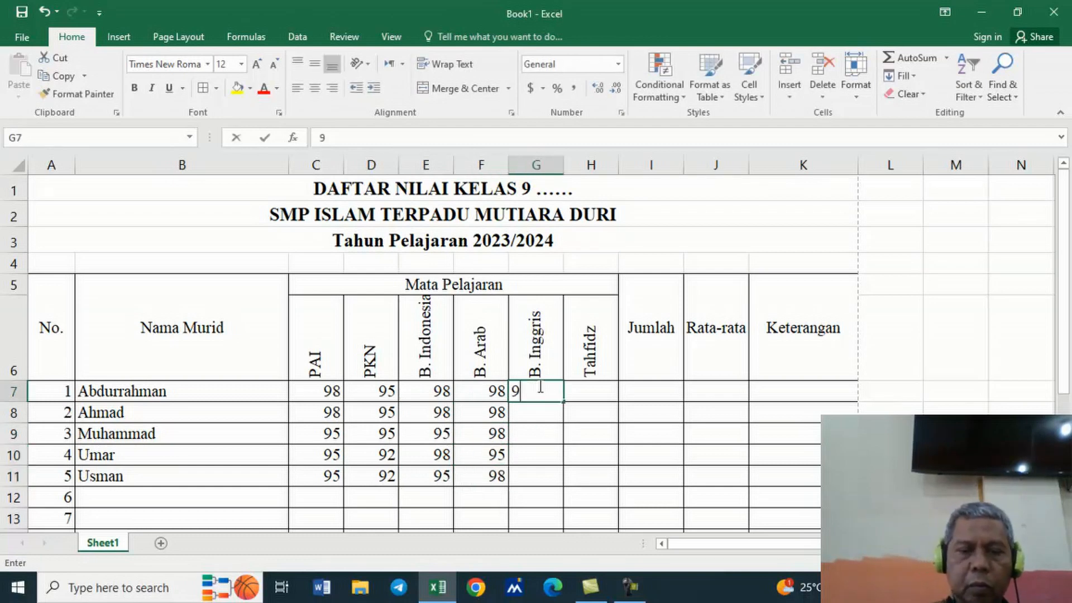
text(5)
key(Return)
text(95)
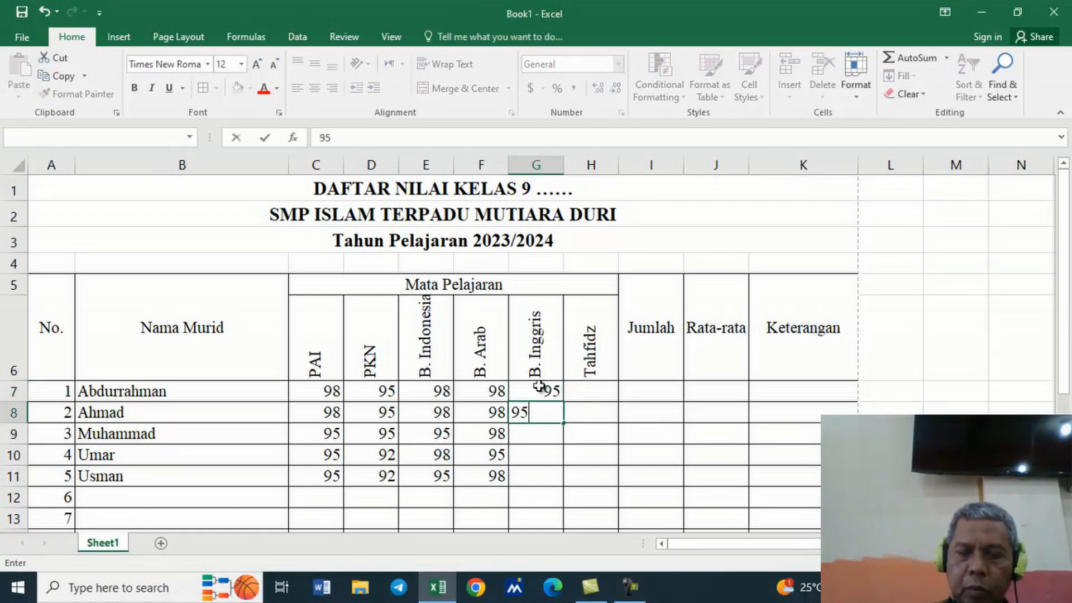
key(Return)
text(98)
key(Return)
text(95)
key(Return)
text(95)
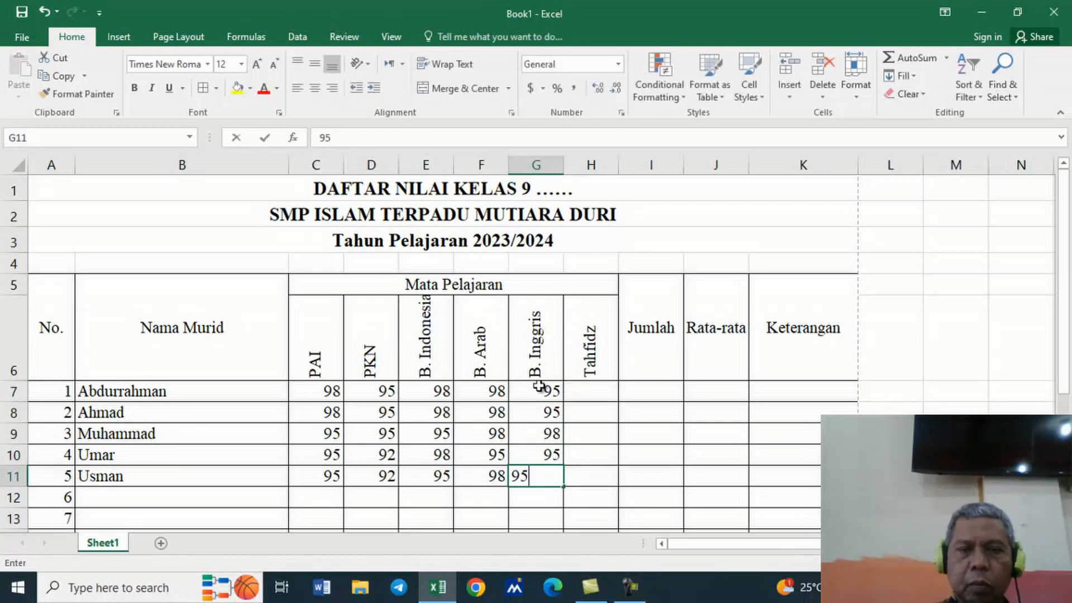
- Enter the Tahfidz score 98 for all five students in H7:H11
click(601, 391)
text(98)
key(Return)
text(98)
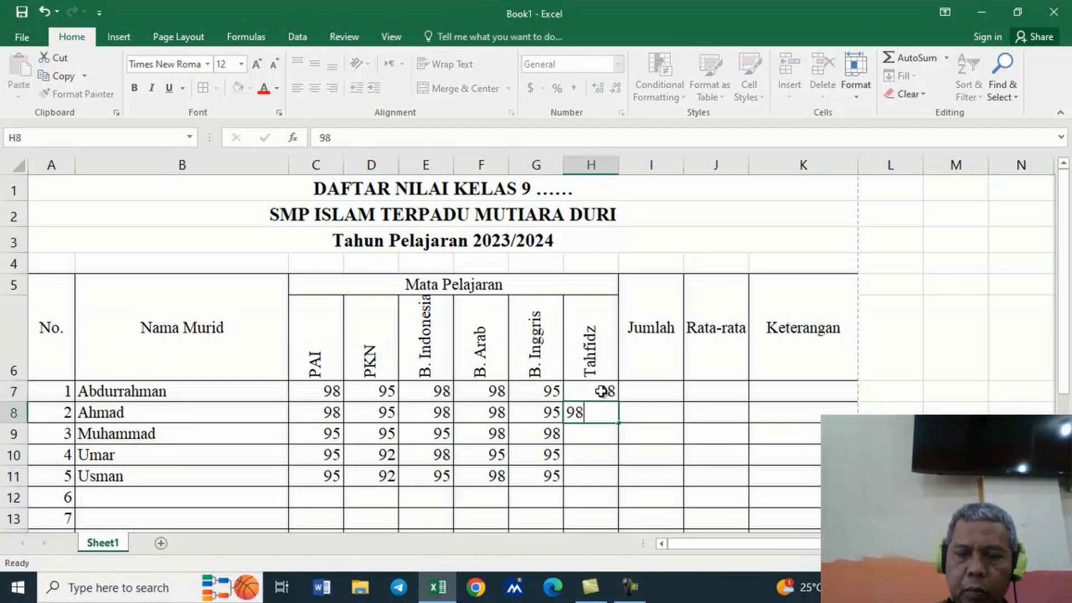
key(Return)
text(98)
key(Return)
text(08)
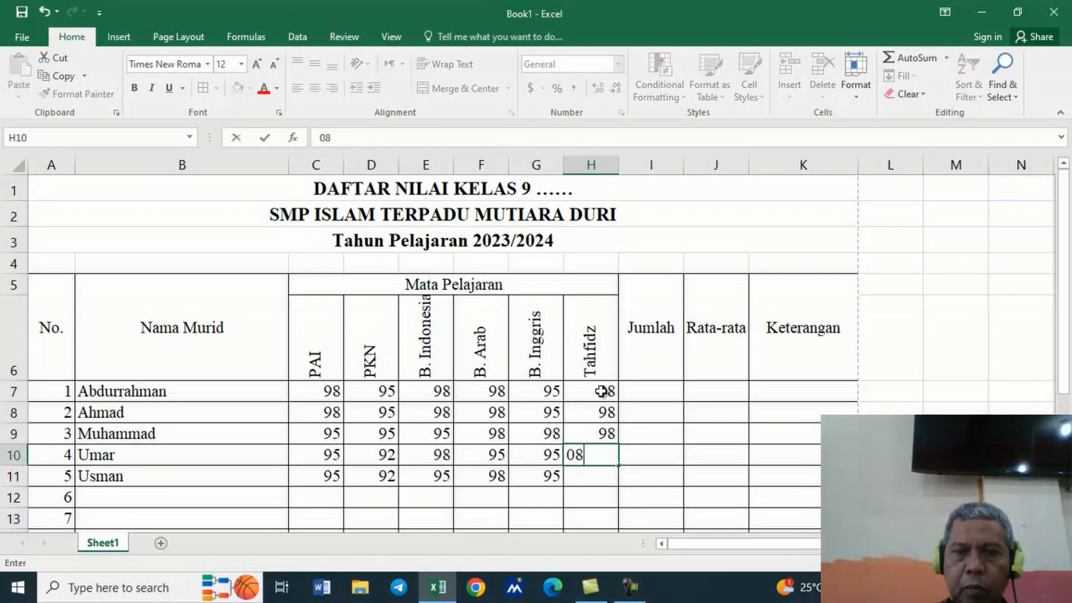
key(BackSpace)
key(BackSpace)
key(Return)
text(98)
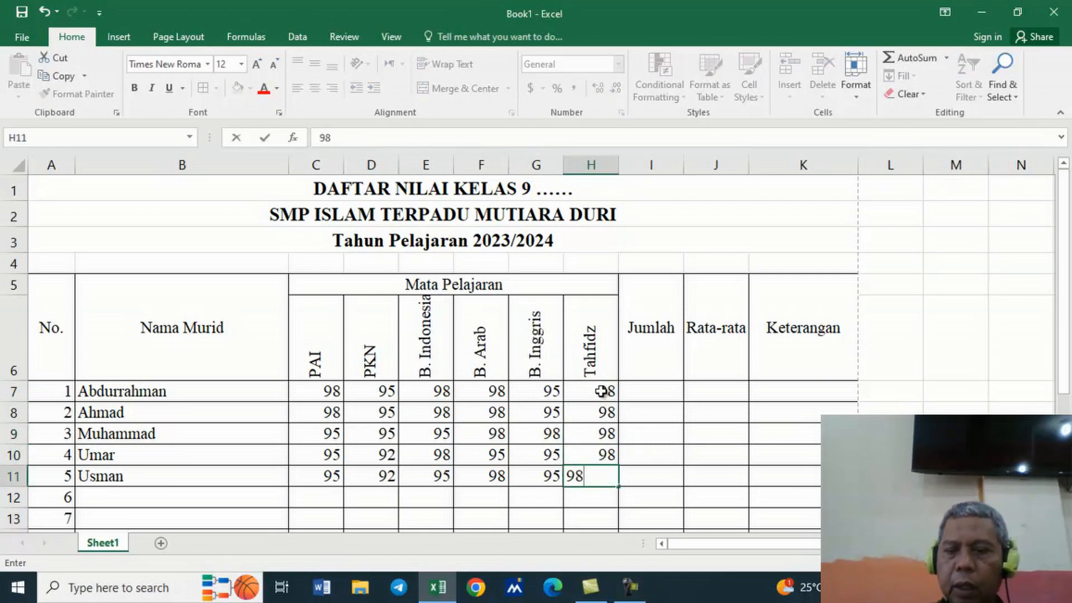
key(Return)
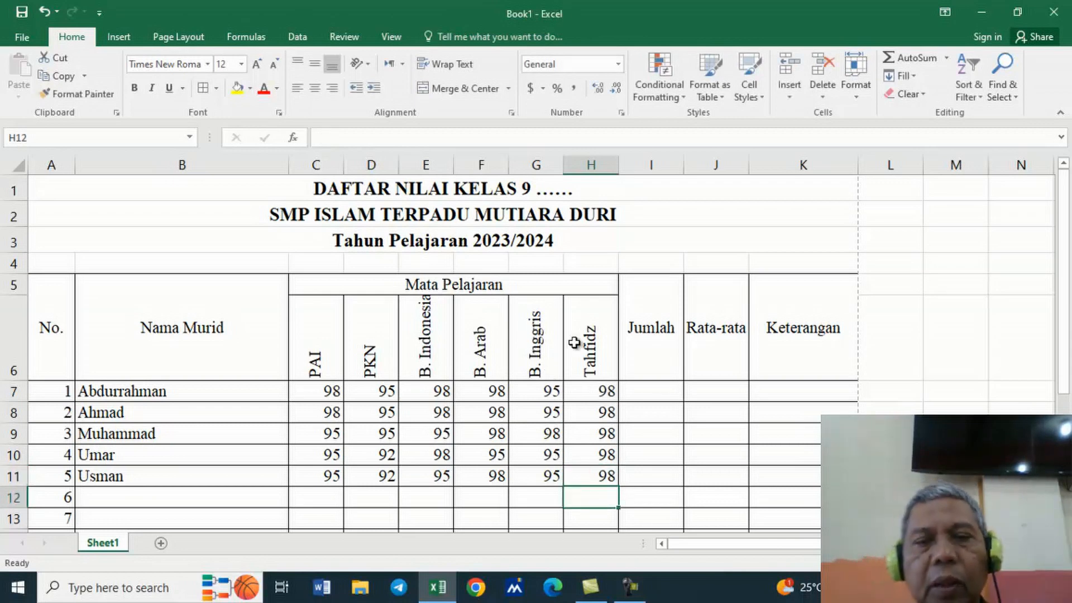
- Write the formula =SUM(C7:H7) in the first student's Jumlah cell I7 and check its range
click(660, 395)
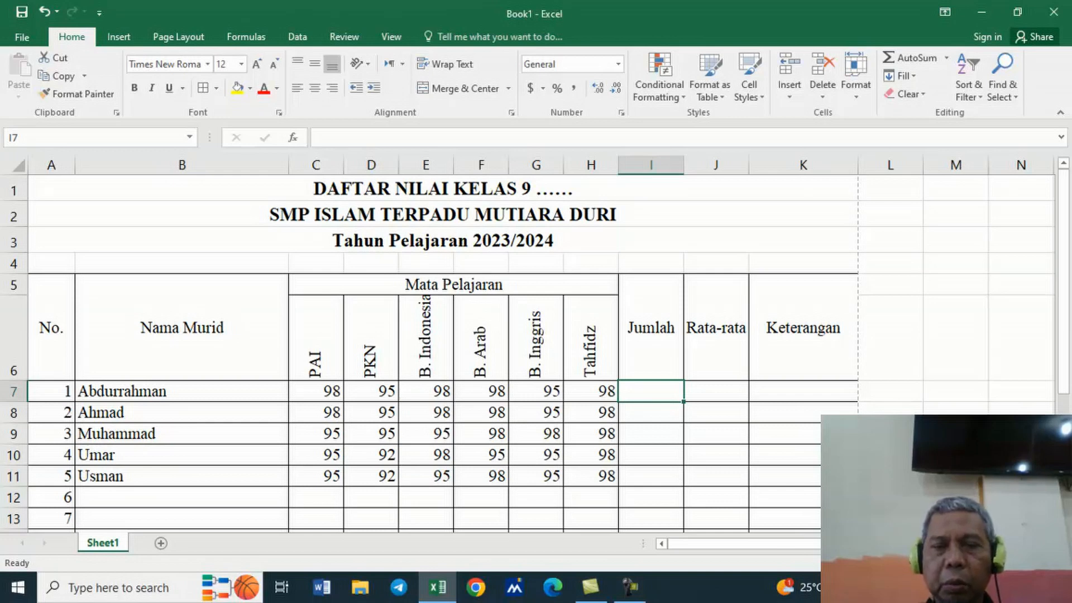
text(=sum()
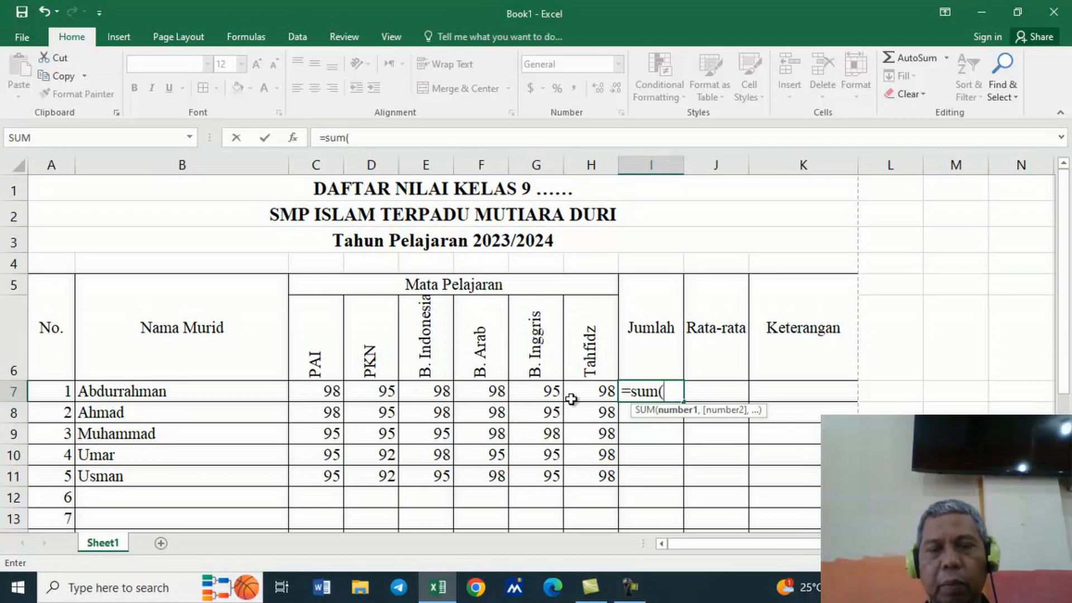
drag(312, 392, 591, 386)
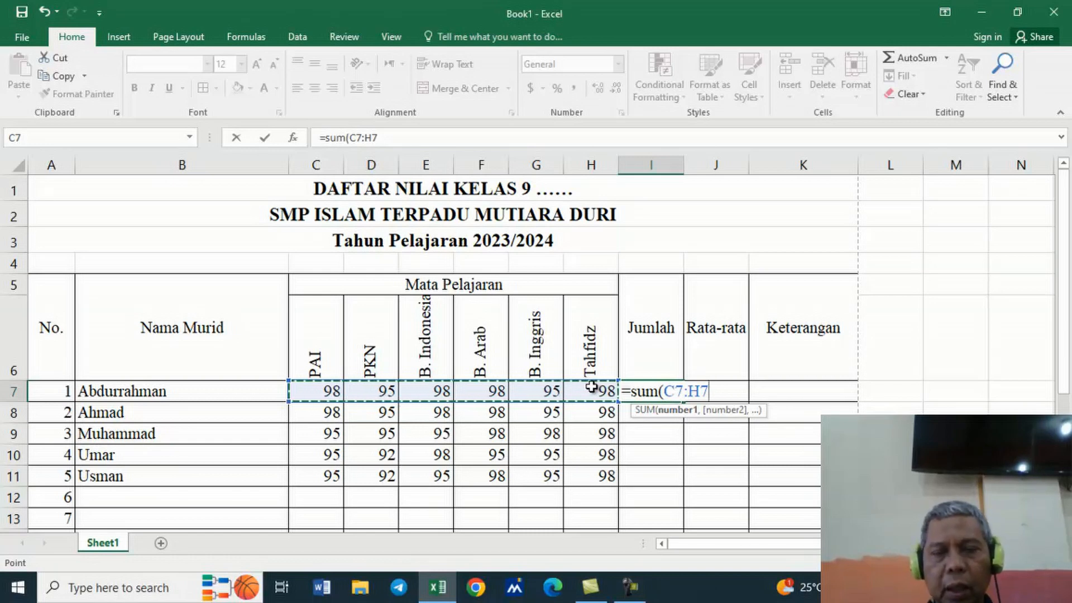
key(Return)
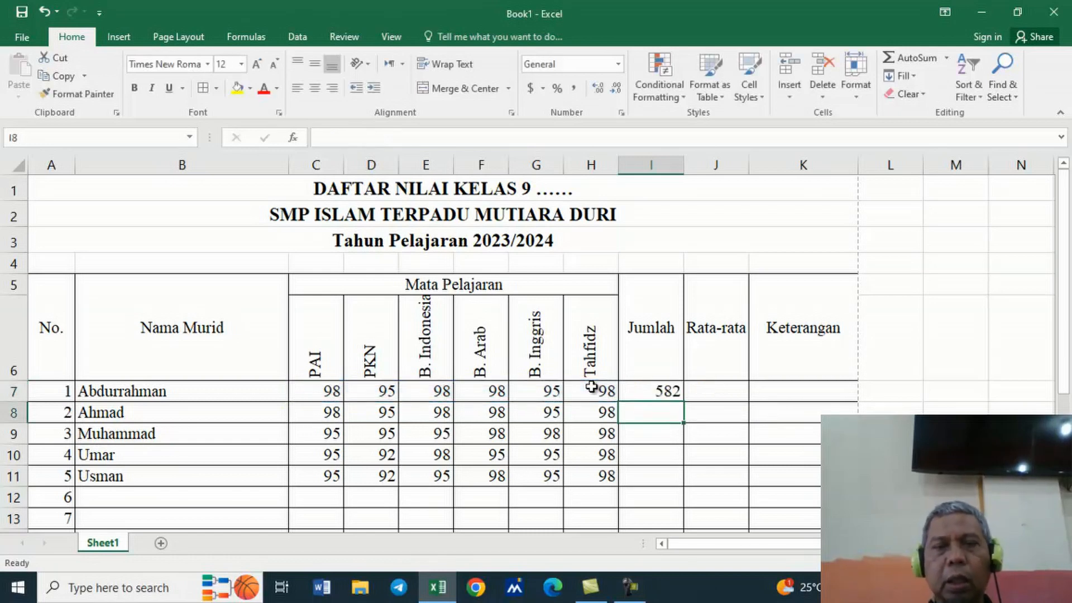
double_click(668, 391)
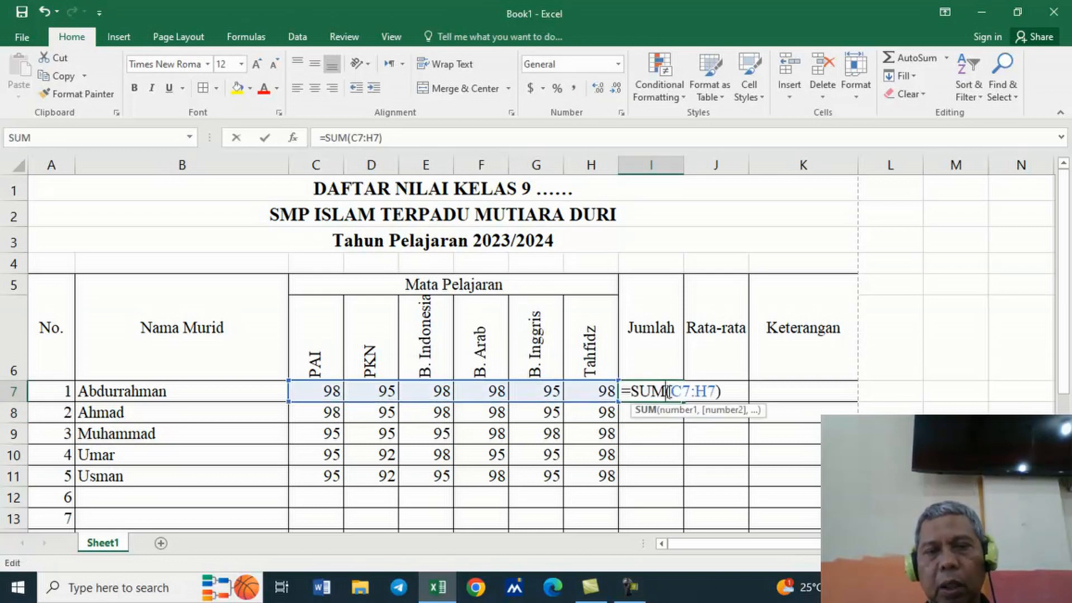
key(Return)
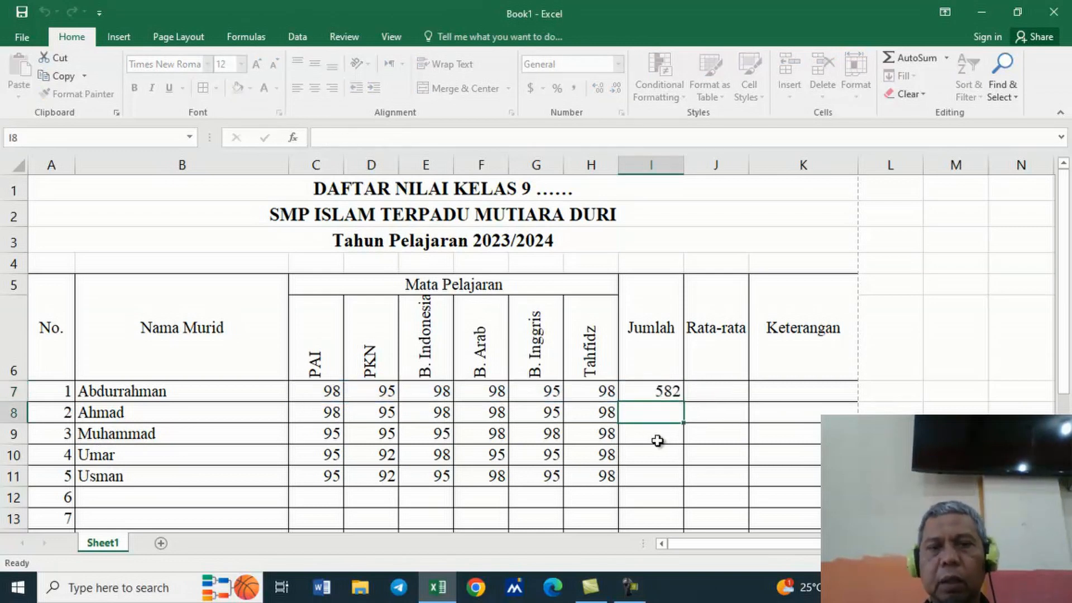
- Write the formula =AVERAGE(C7:H7) in the first student's Rata-rata cell J7
click(703, 395)
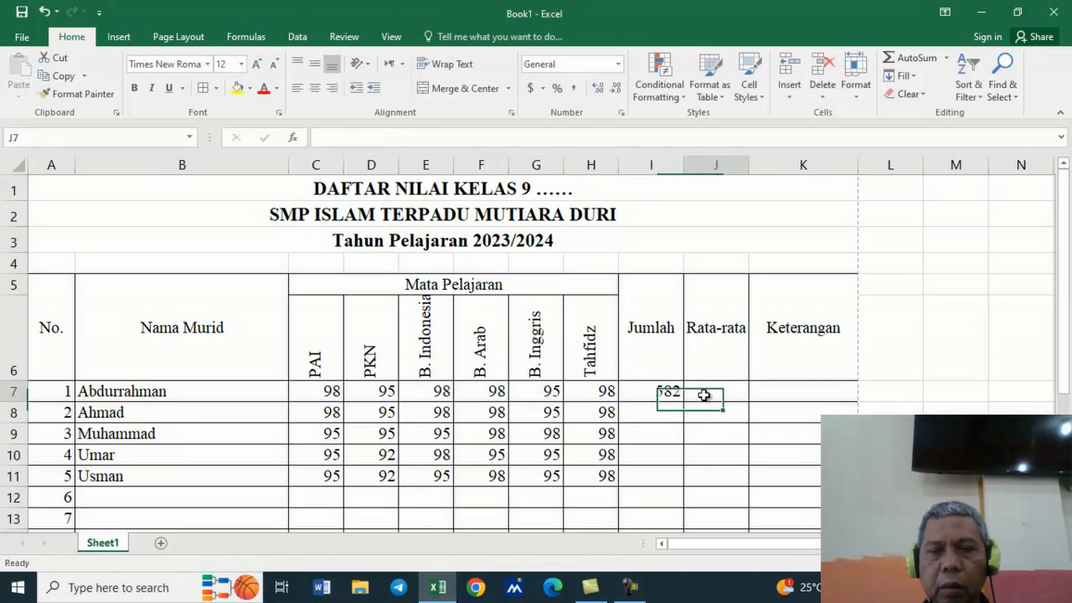
text(=av)
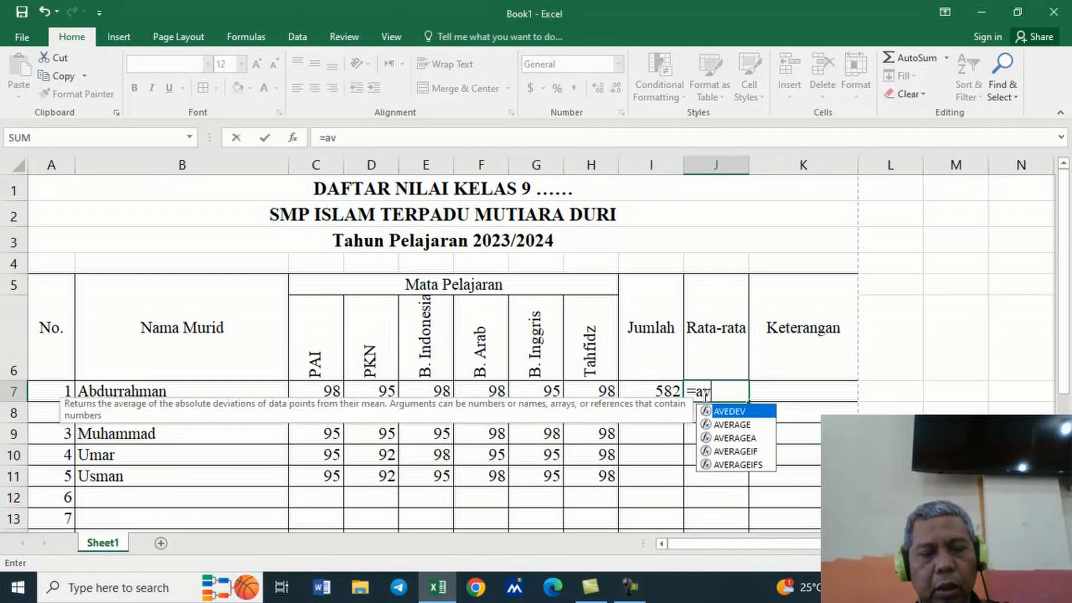
text(erage()
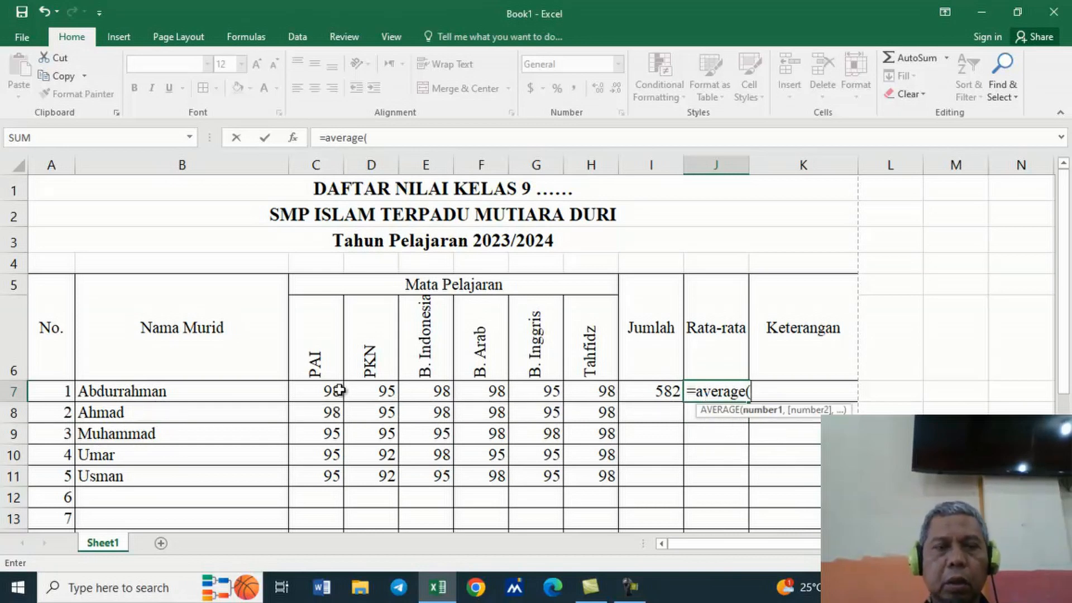
drag(333, 390, 582, 390)
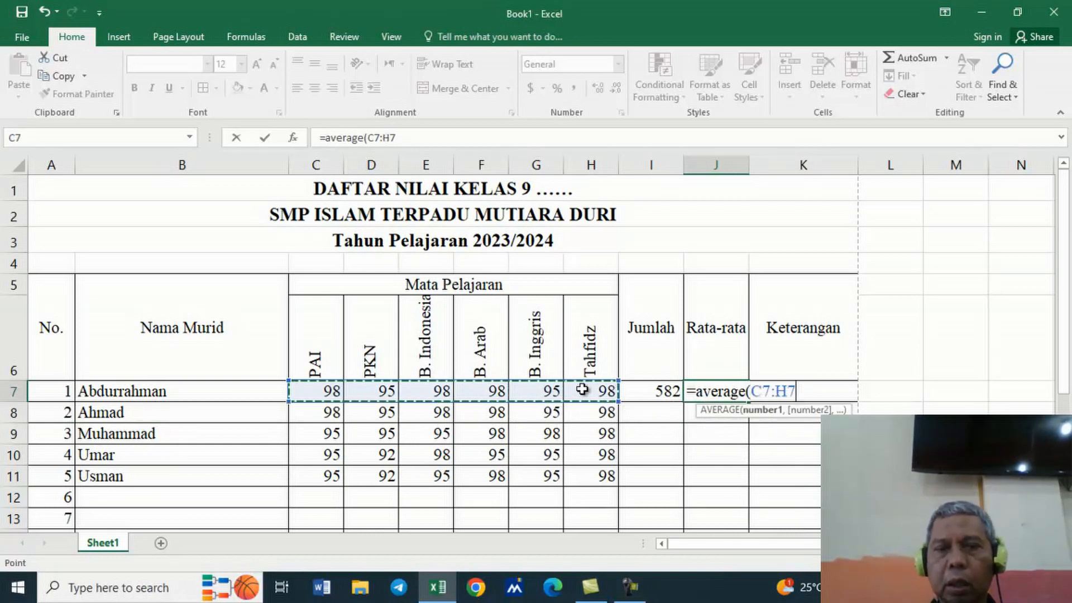
key(Return)
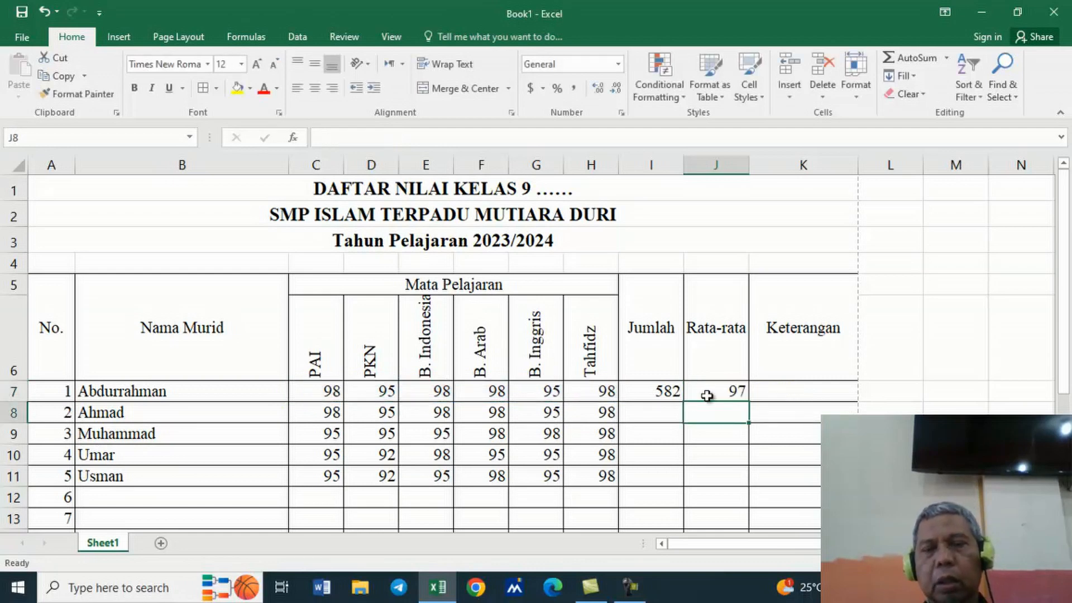
- Clear the sum and average formulas from I7:J7
click(662, 392)
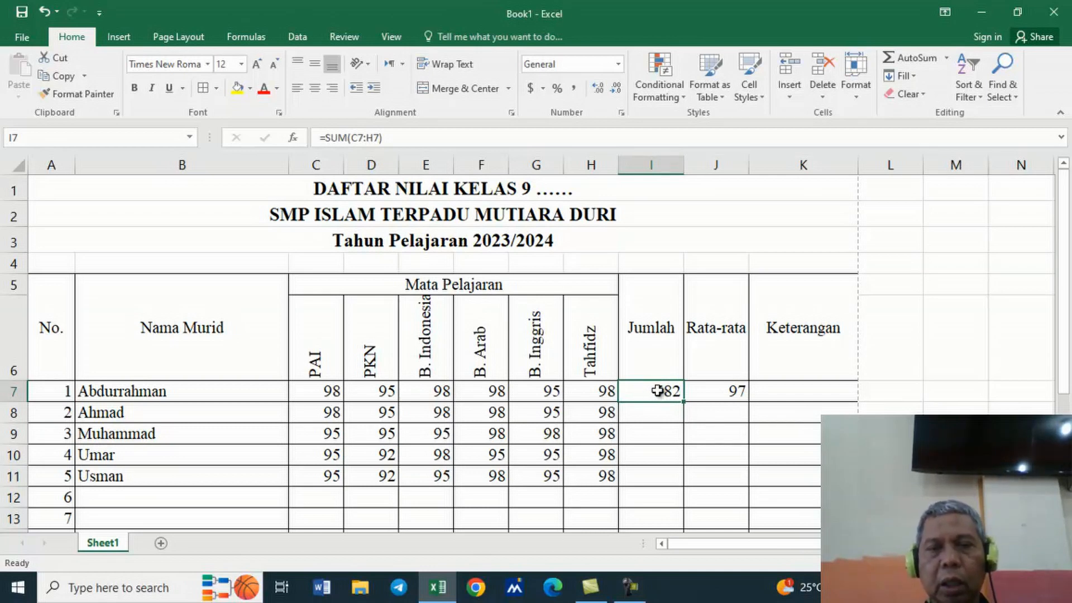
click(646, 411)
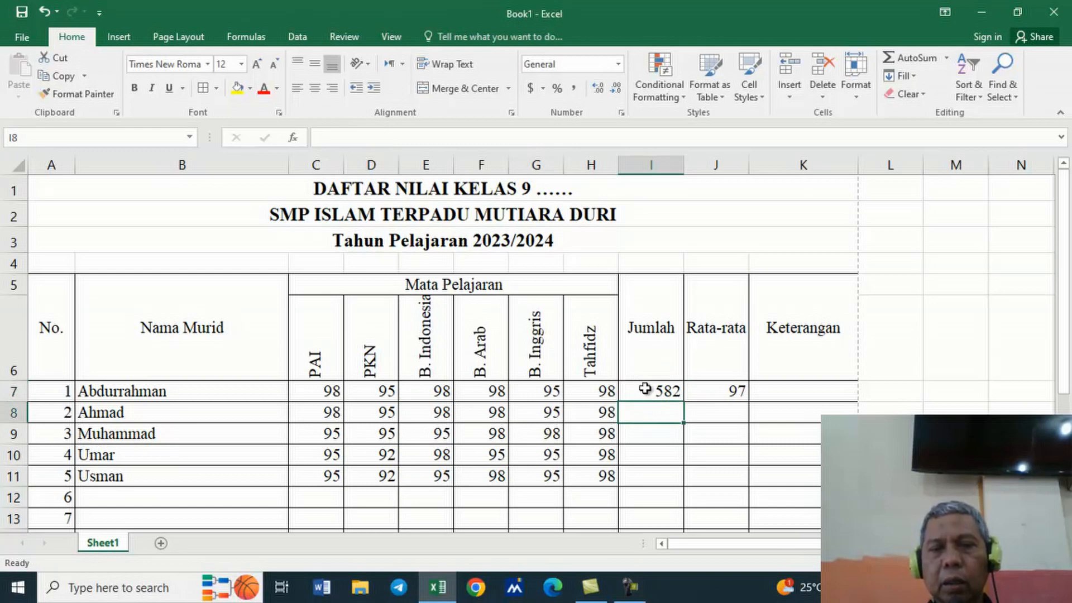
drag(643, 389, 714, 389)
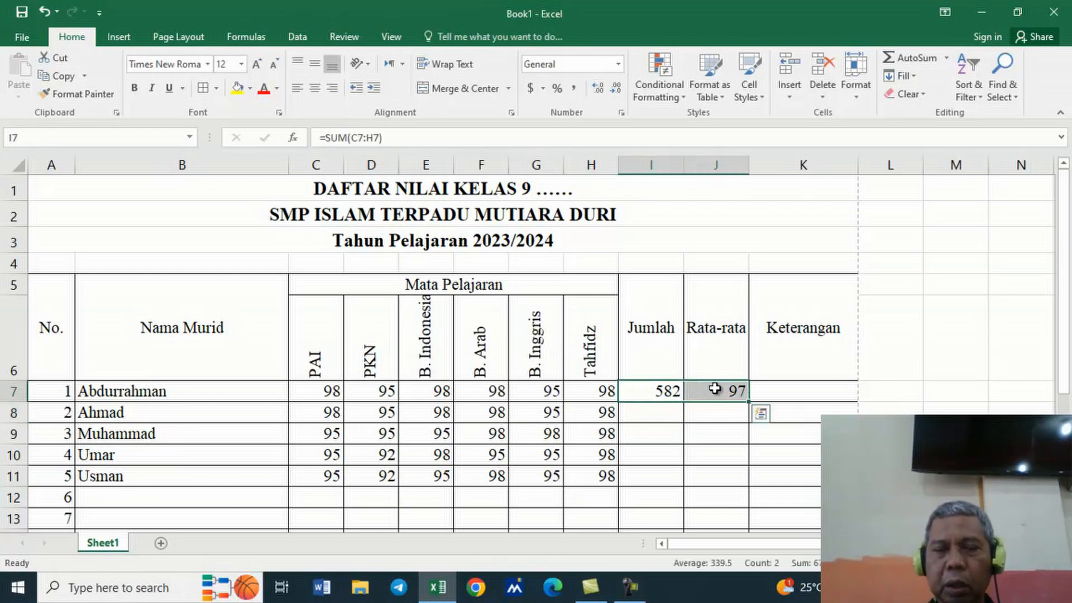
key(Delete)
- Total the first student's scores C7:H7 in Jumlah cell I7 using AutoSum
click(654, 407)
click(651, 394)
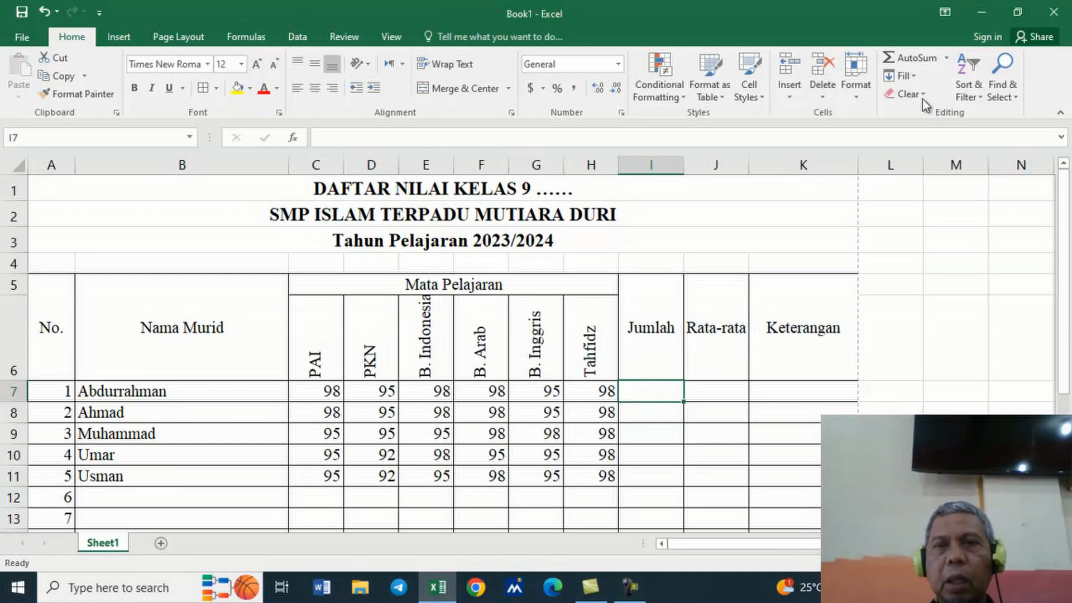
click(895, 54)
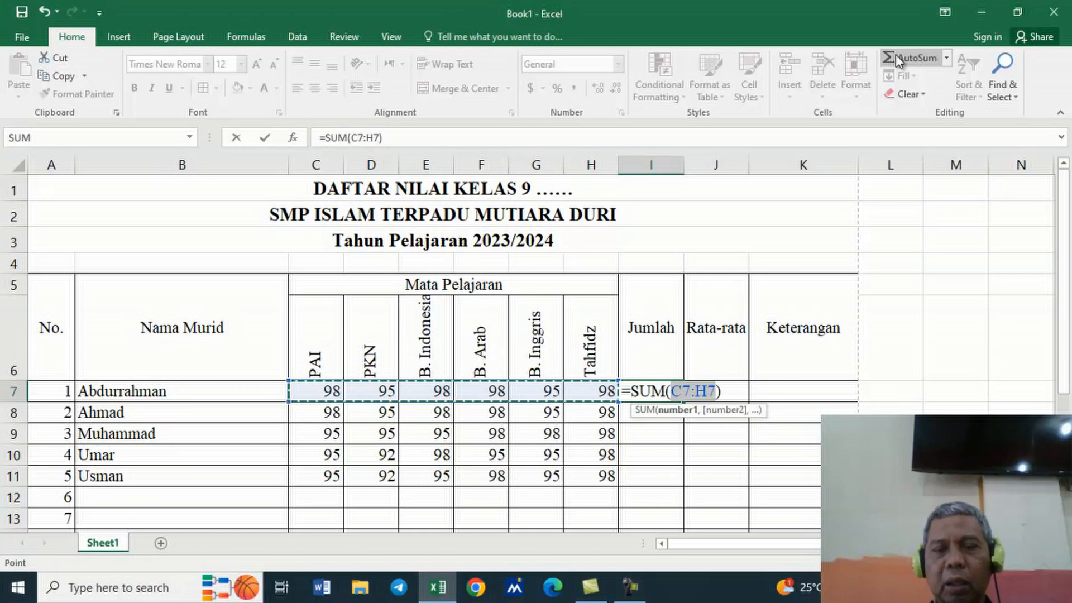
key(Return)
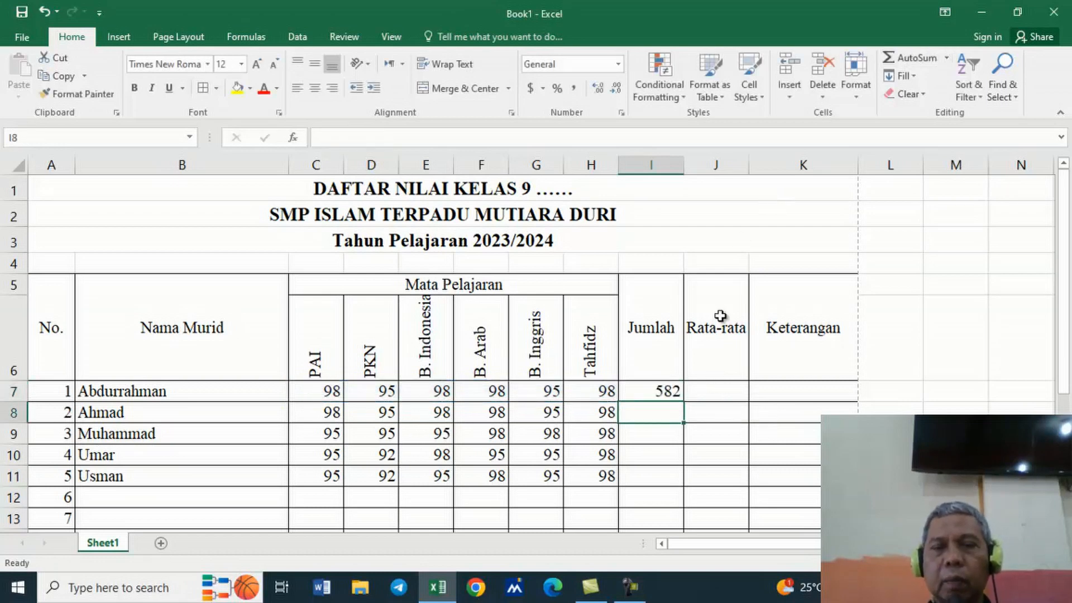
- Insert the ready-made Average function for C7:H7 in Rata-rata cell J7 and apply the comma number style to it
click(709, 394)
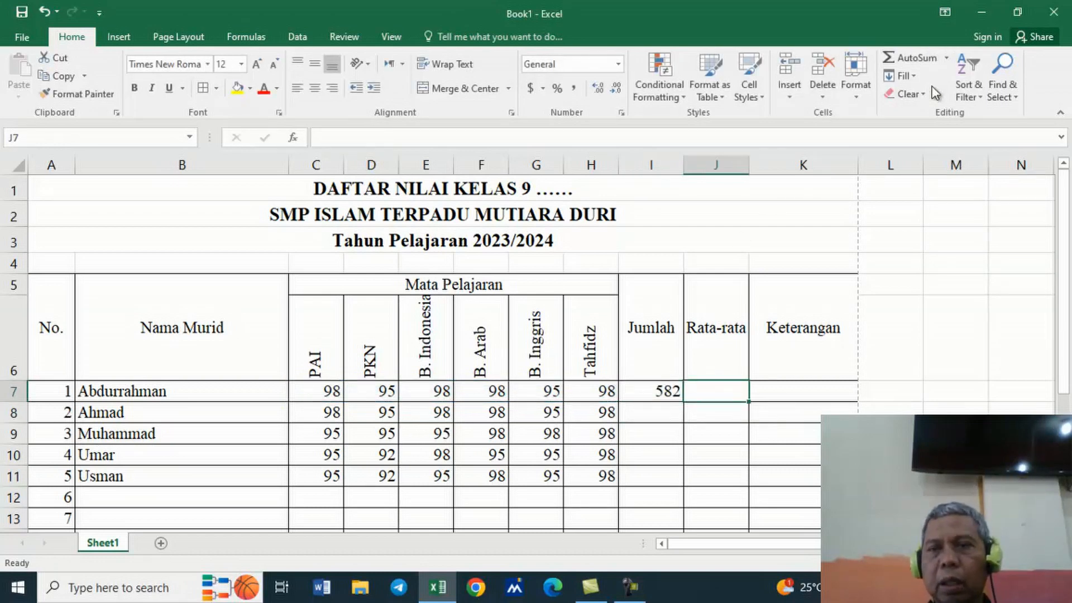
click(949, 60)
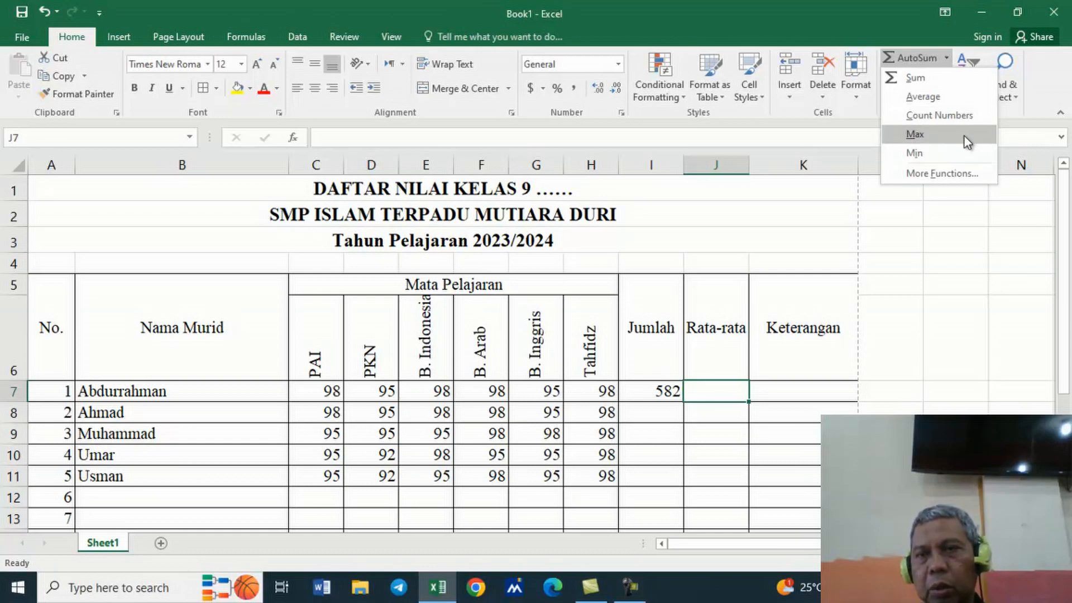
click(939, 96)
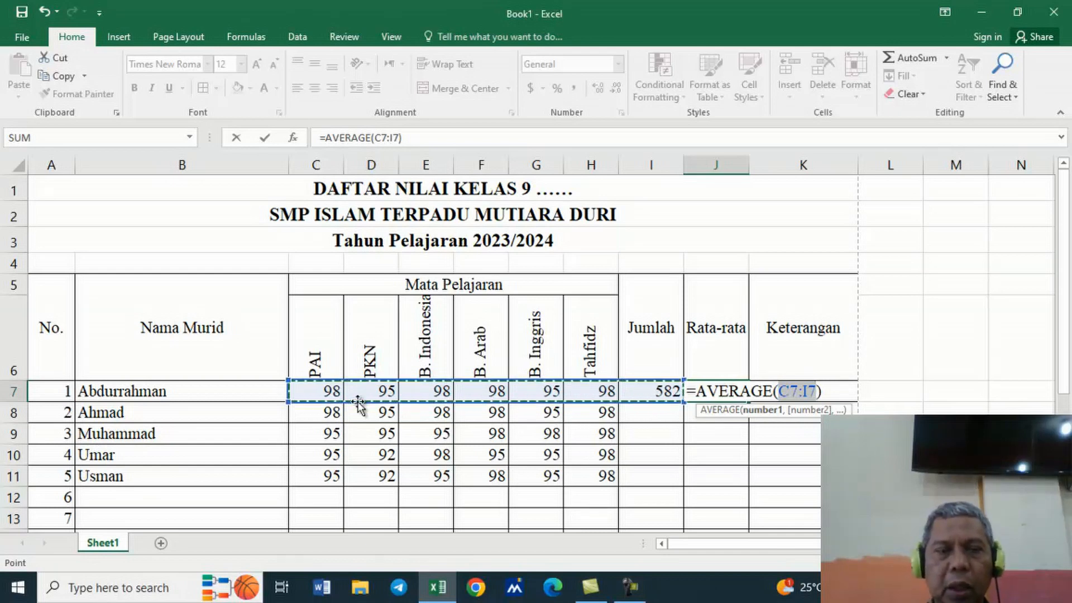
click(308, 390)
drag(307, 391, 575, 390)
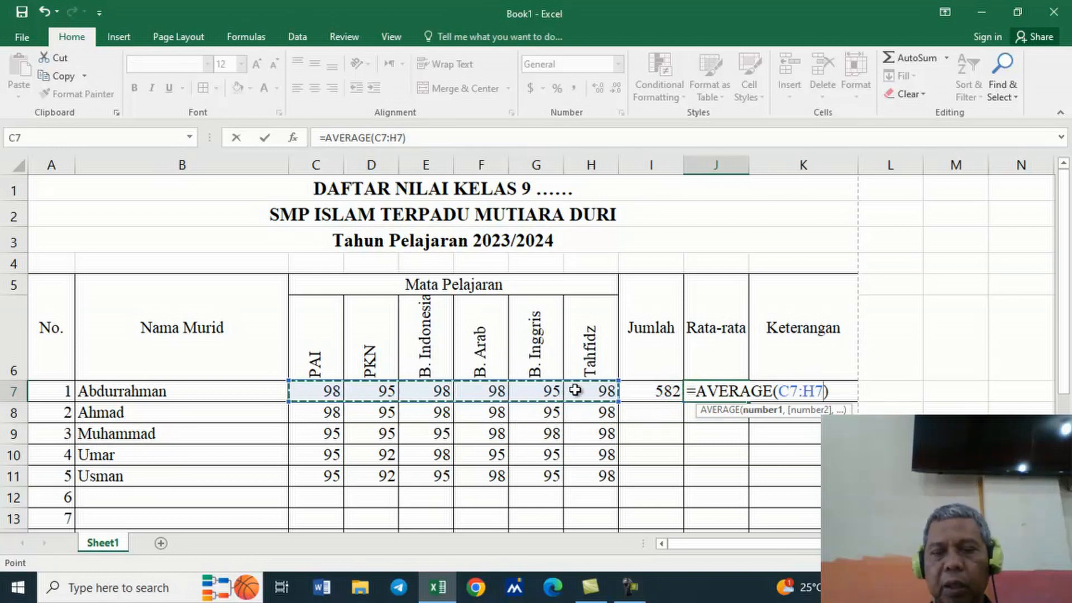
key(Return)
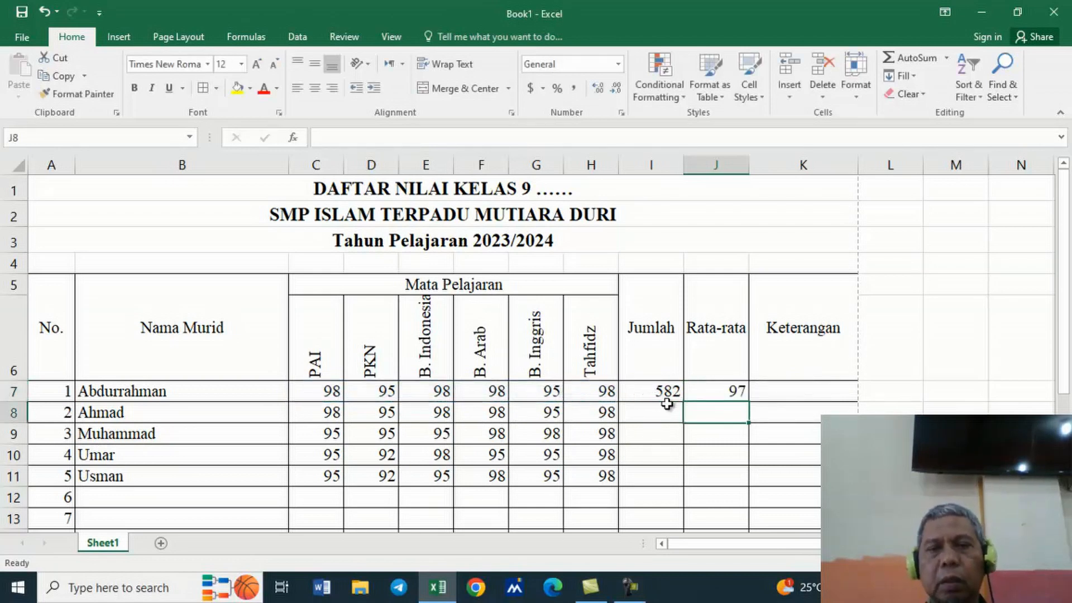
click(706, 390)
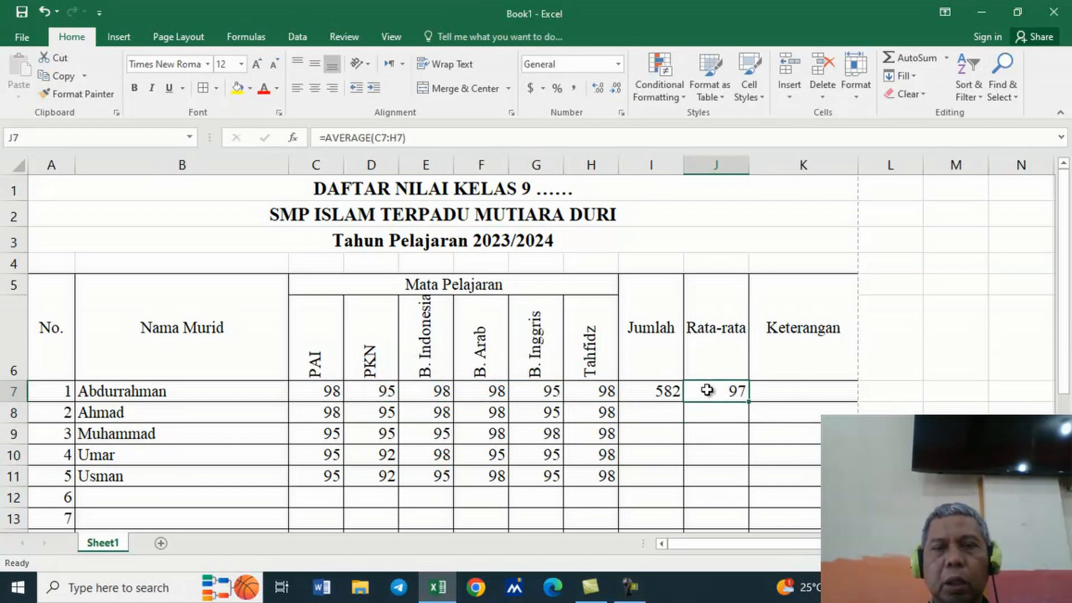
click(573, 88)
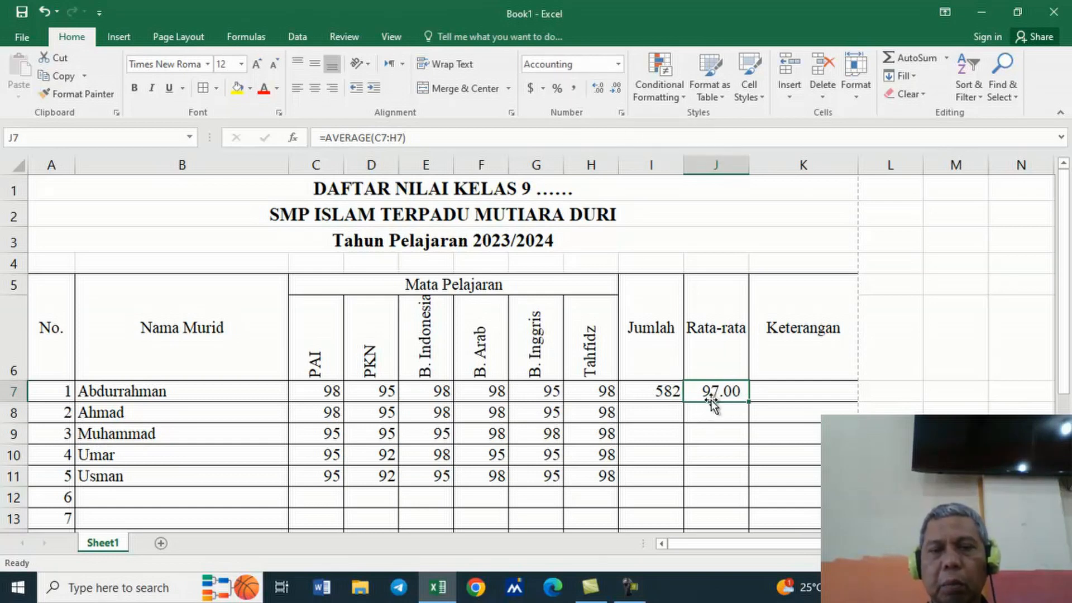
- Fill the Jumlah and Rata-rata formulas from I7:J7 down through row 21 for all 15 students
click(662, 390)
drag(642, 389, 718, 390)
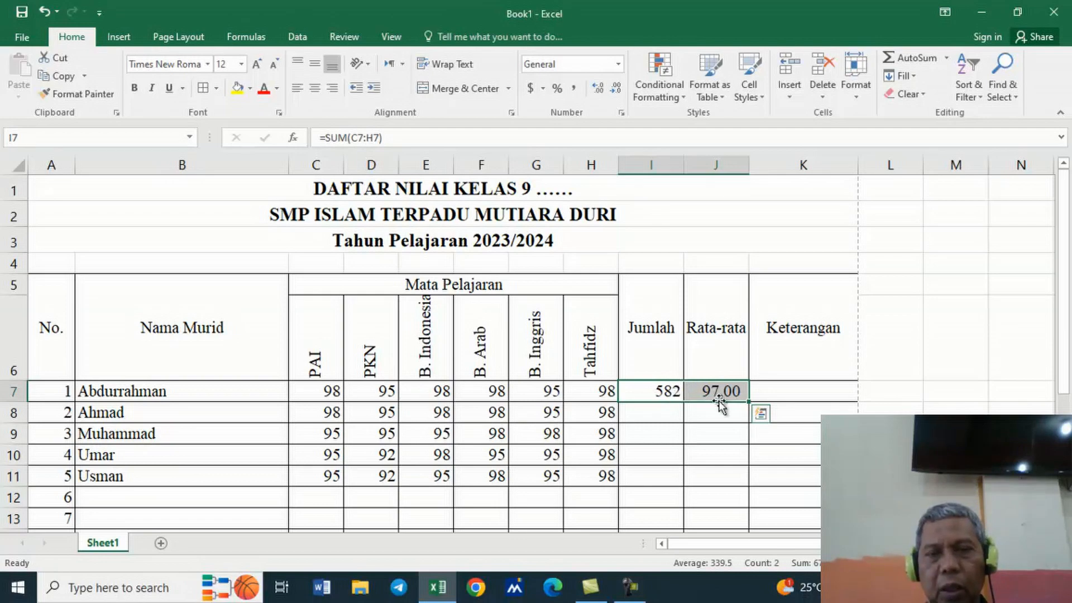
mouse_move(750, 402)
mouse_down()
mouse_move(767, 571)
mouse_move(758, 416)
mouse_up()
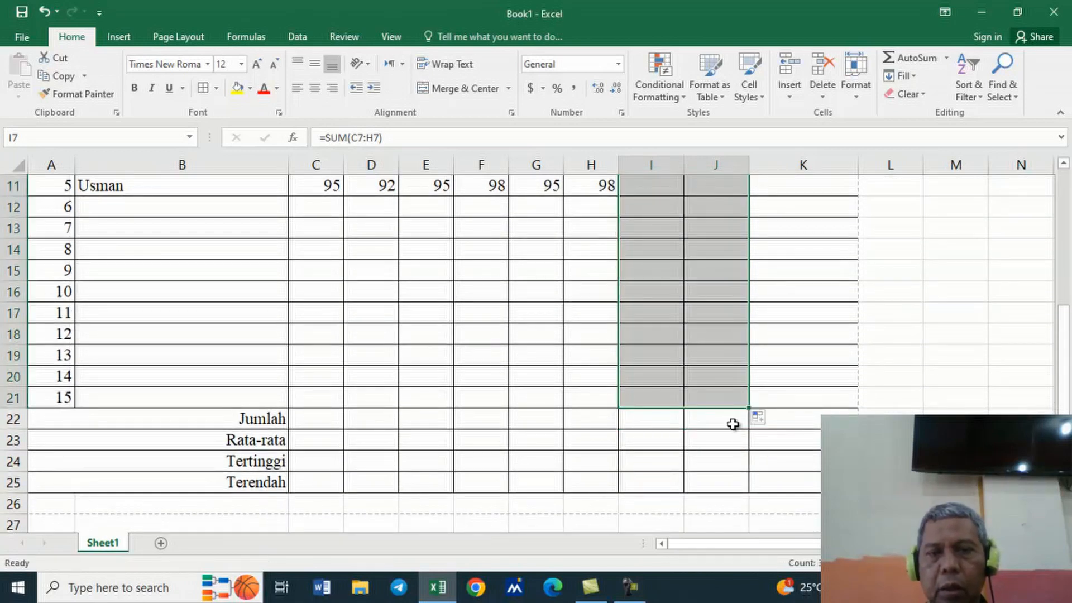
click(619, 447)
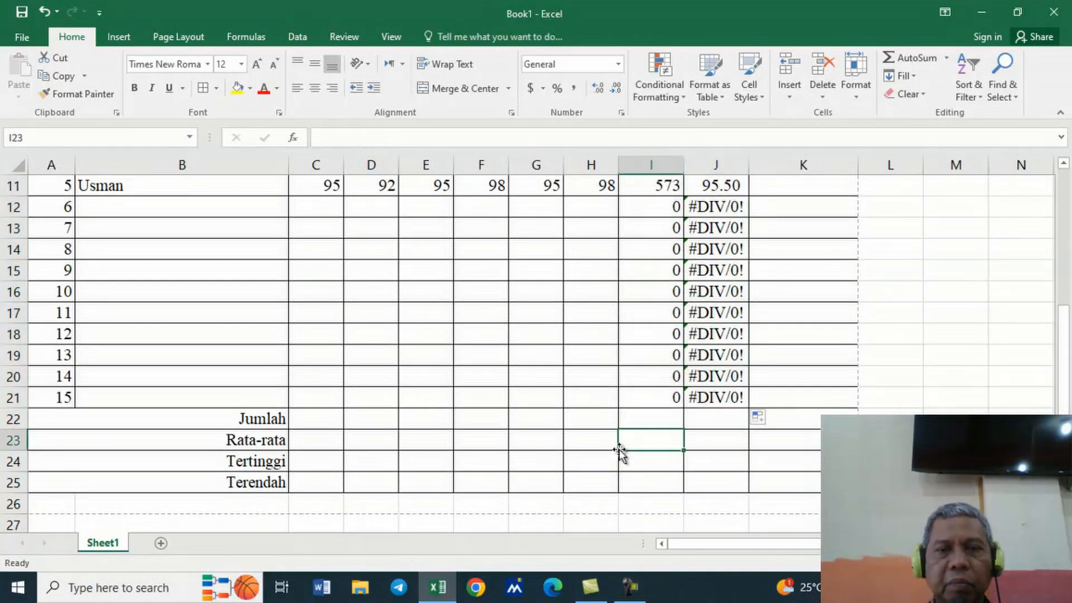
- Total the PAI scores C7:C21 in Jumlah cell C22 using AutoSum
click(320, 420)
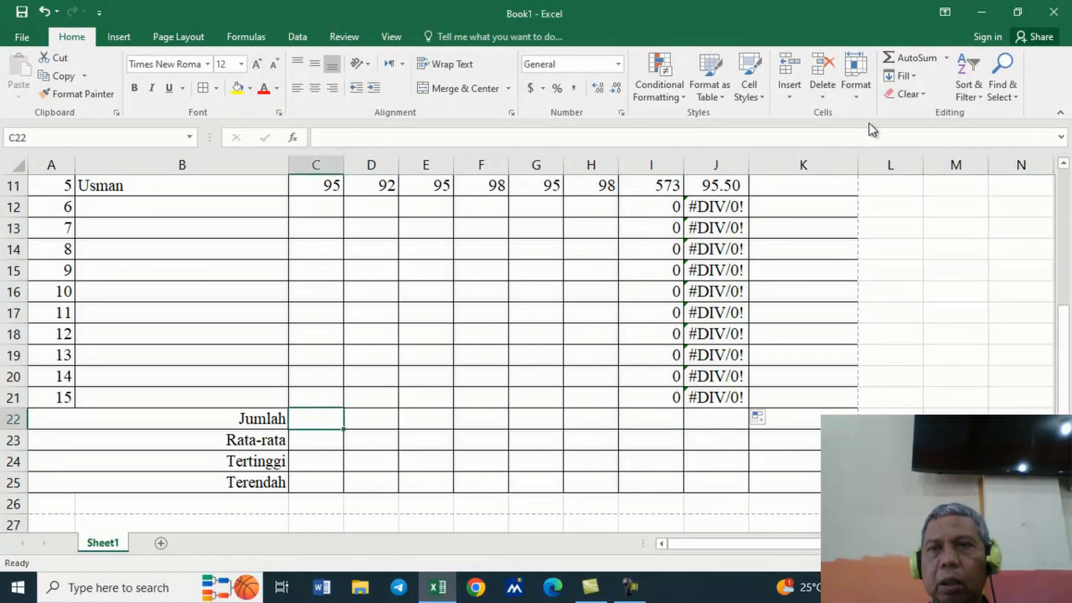
click(897, 55)
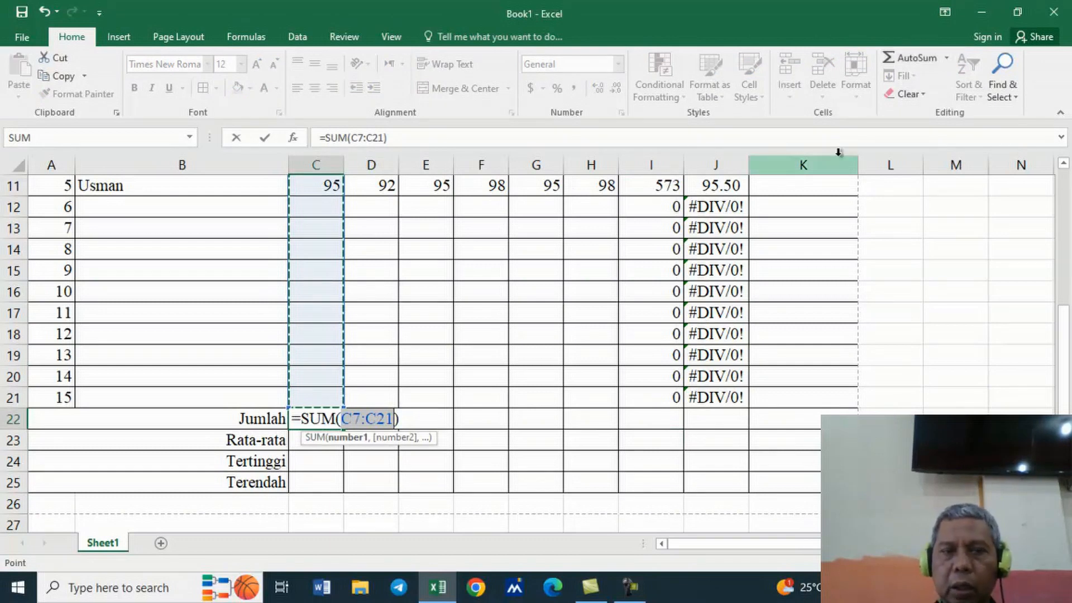
key(Return)
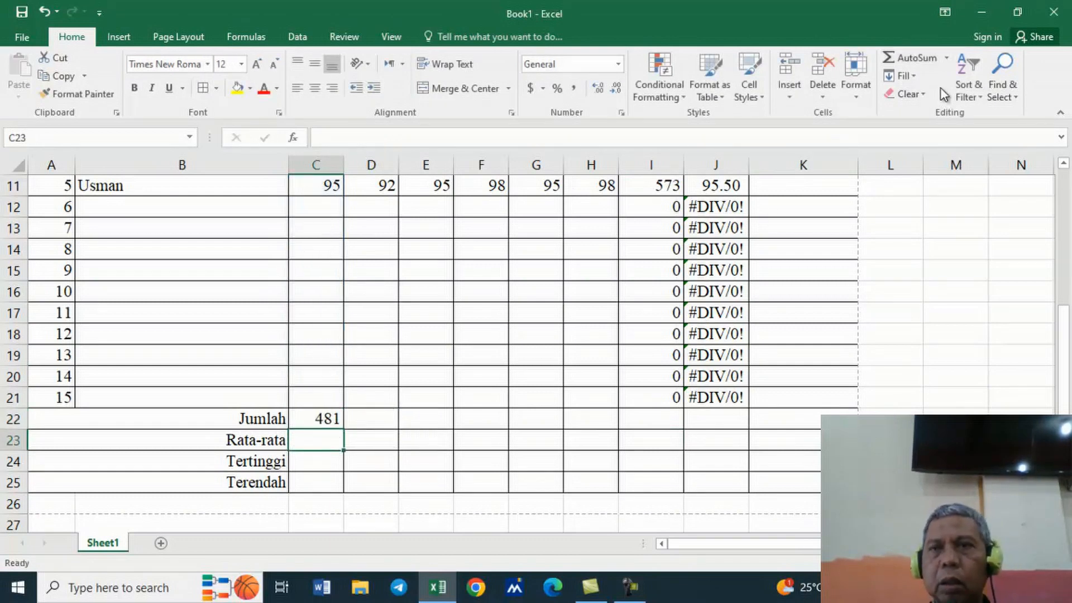
- Insert the ready-made Average function in Rata-rata cell C23, with C7:C21 as its range
click(947, 58)
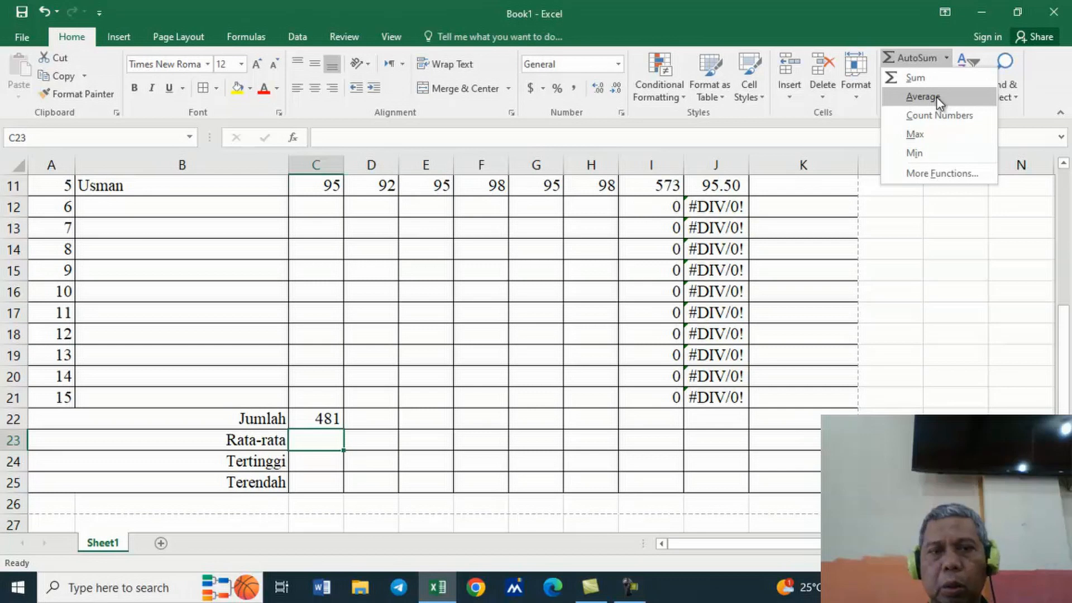
click(921, 97)
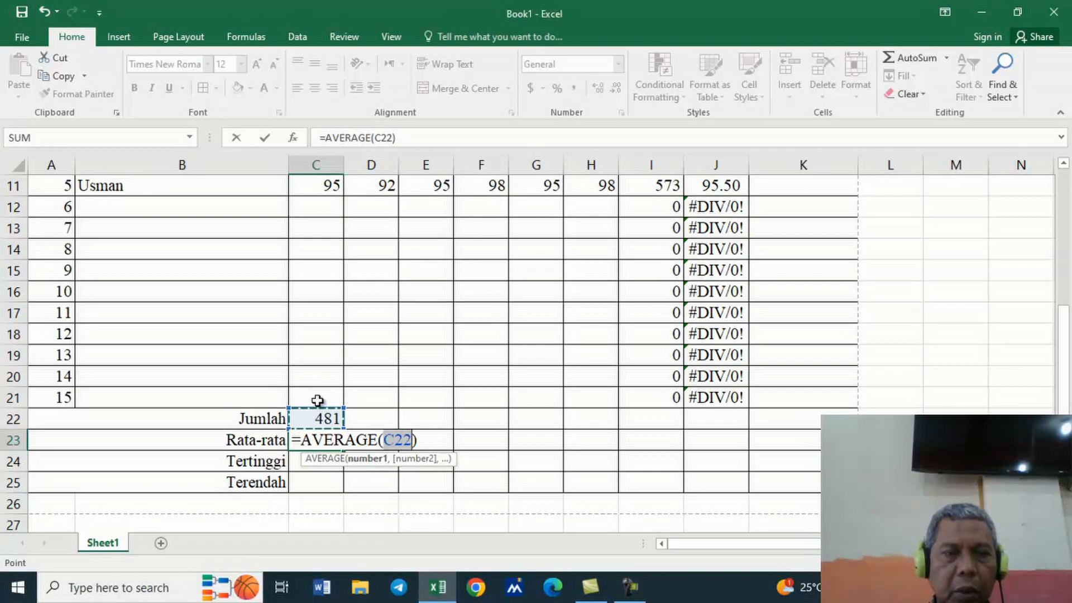
drag(318, 397, 319, 320)
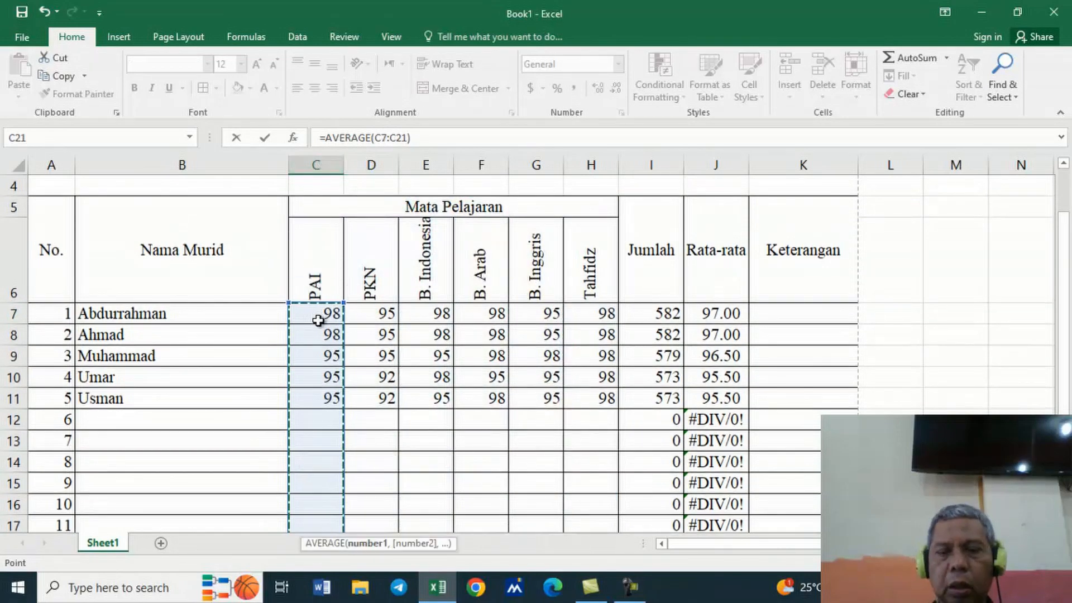
key(Return)
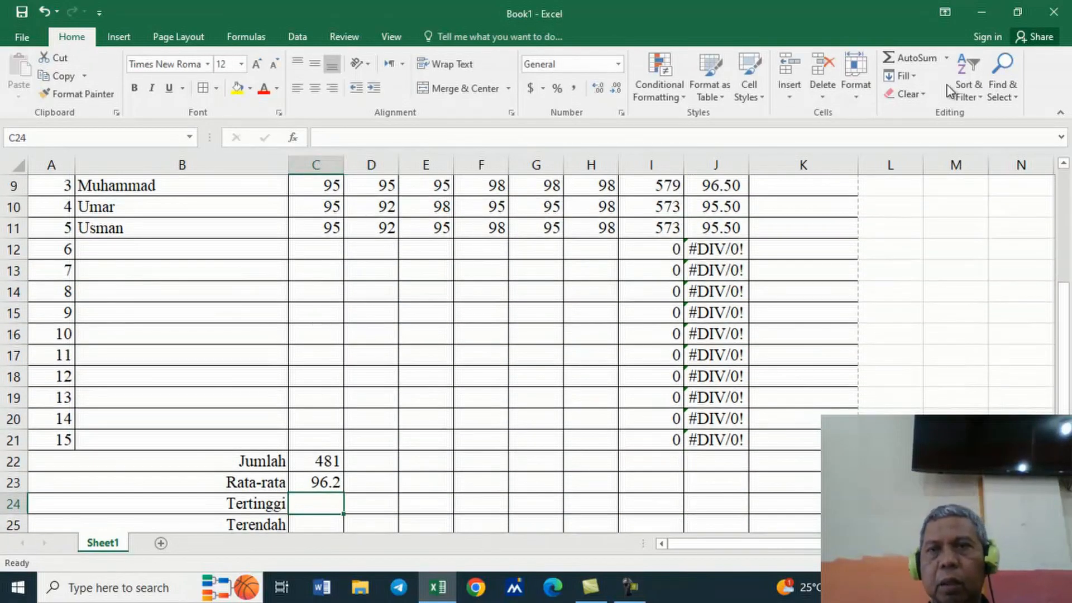
- Insert the ready-made Max function in Tertinggi cell C24 with the range C8:C21
click(946, 61)
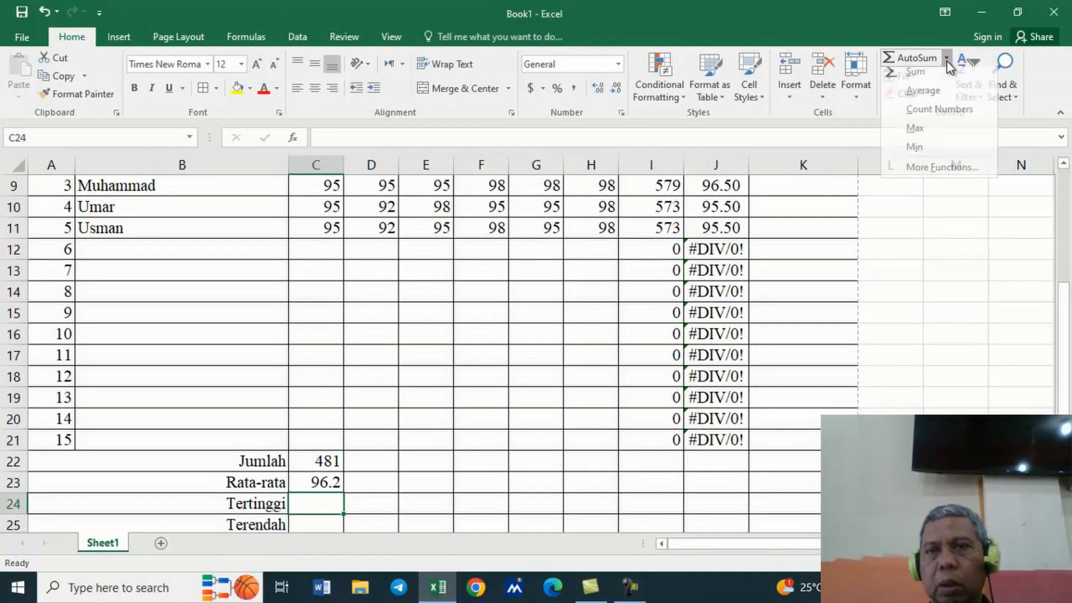
click(935, 137)
drag(320, 440, 329, 305)
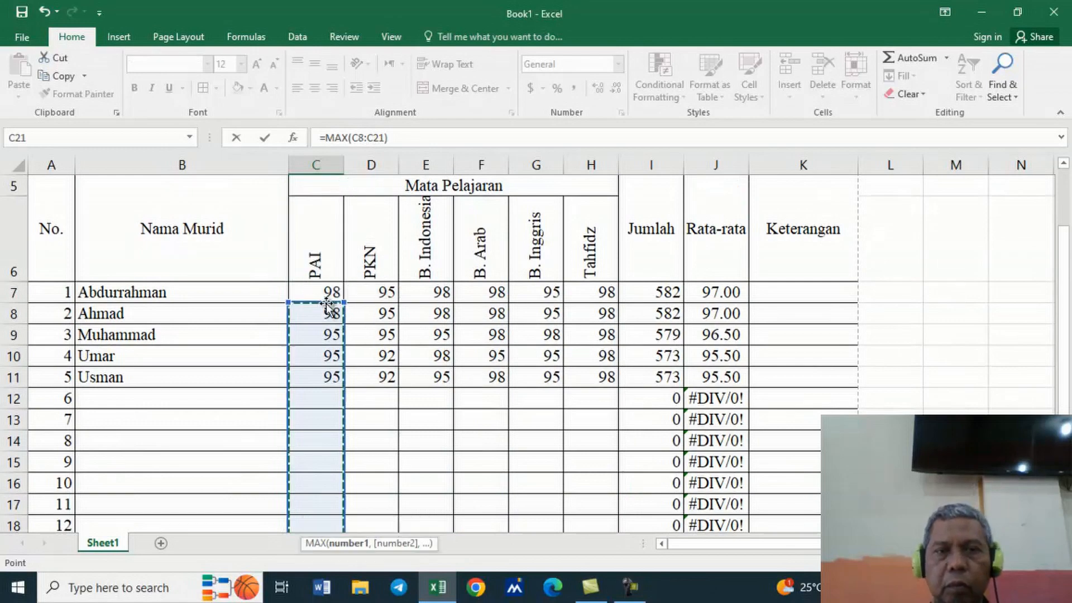
- Replace the range in the C24 MAX formula with C7:C21 and enter the formula
drag(1065, 275, 1066, 340)
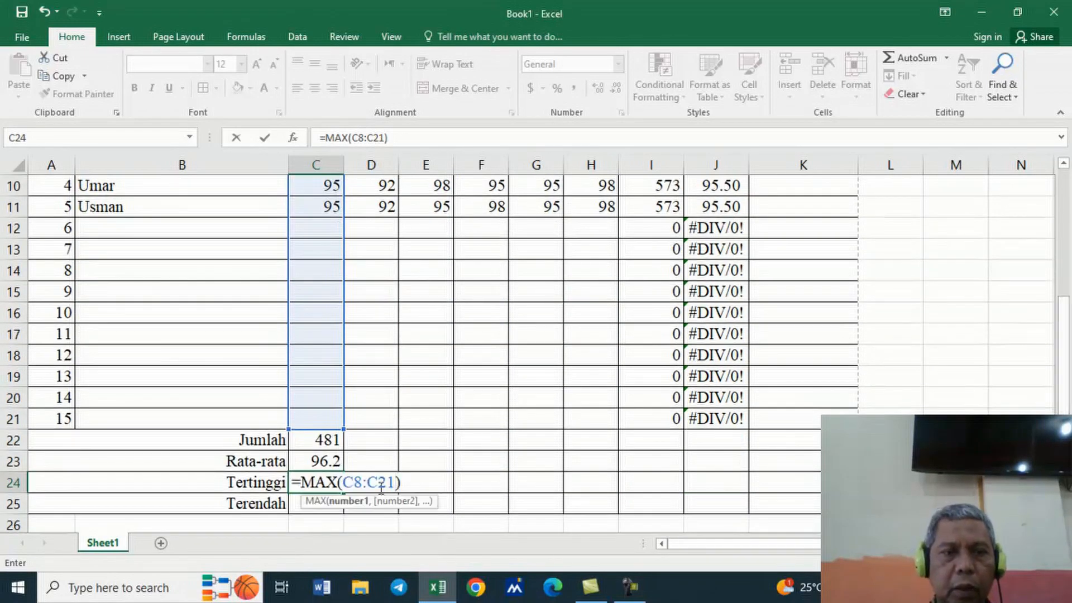
key(BackSpace)
key(BackSpace)
key(BackSpace)
key(BackSpace)
key(BackSpace)
key(BackSpace)
key(BackSpace)
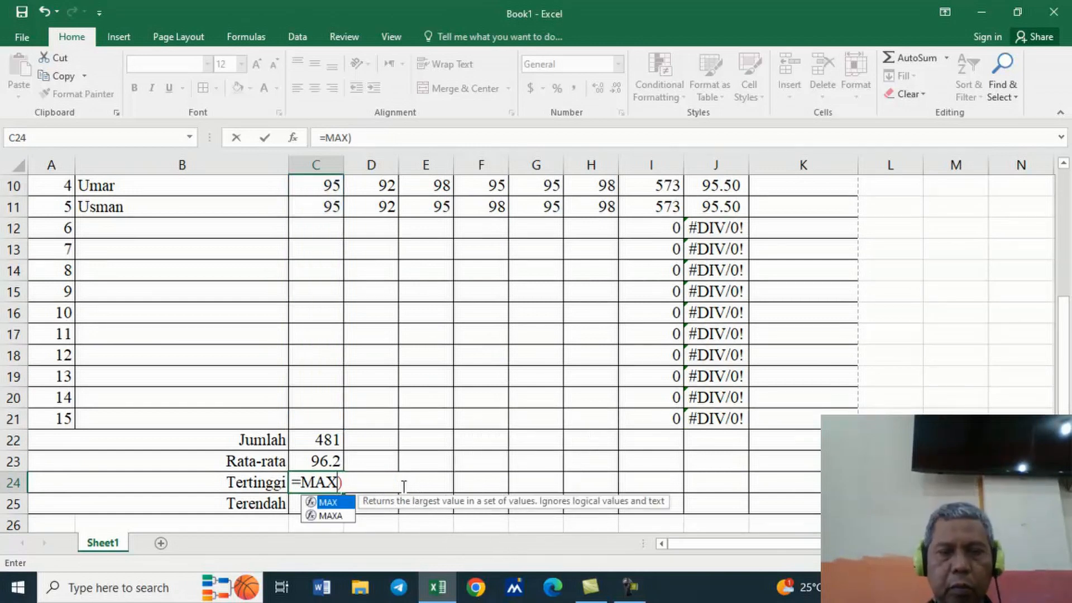
text(()
drag(307, 416, 318, 316)
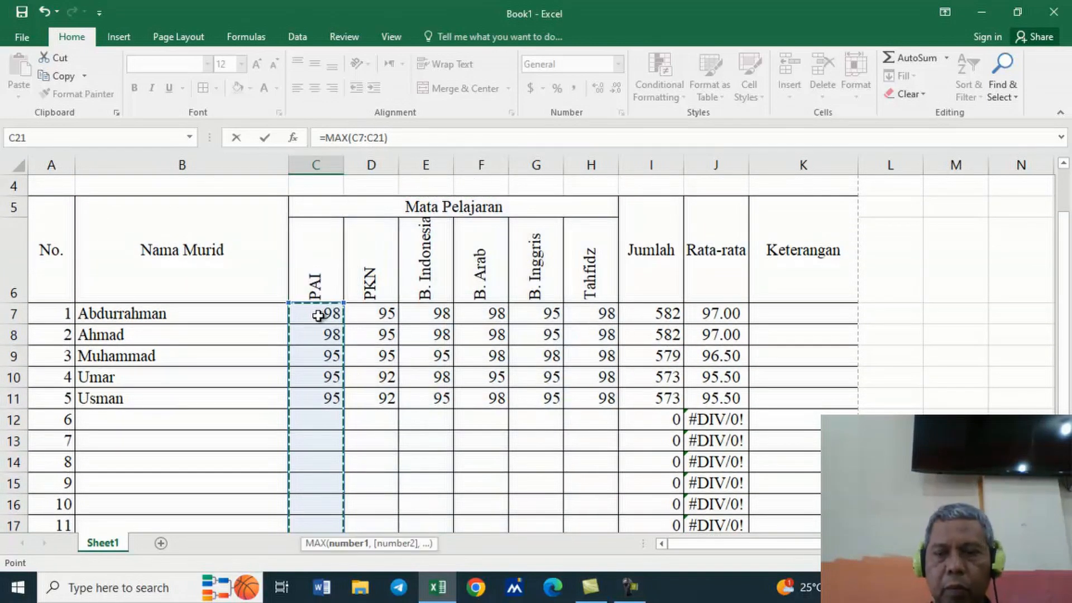
key(Return)
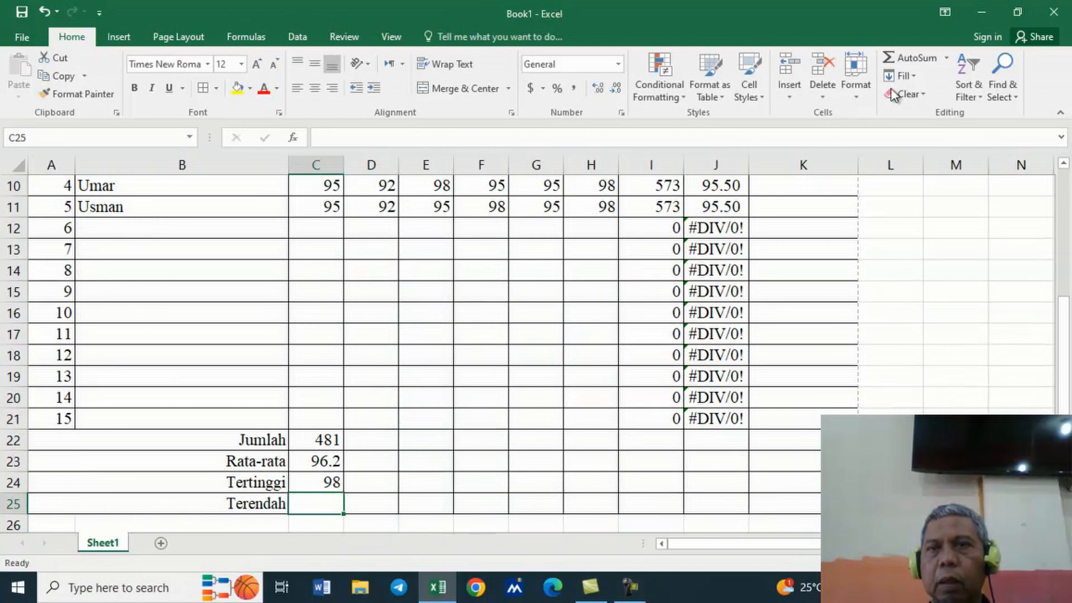
- Insert the ready-made Min function in Terendah cell C25, with C7:C21 as its range
click(944, 59)
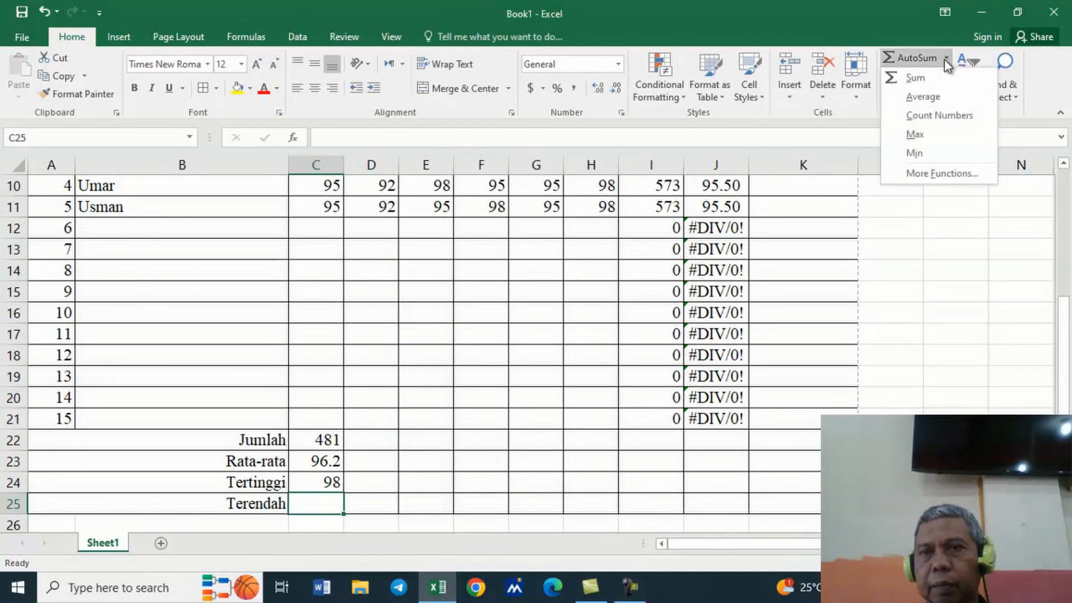
click(928, 154)
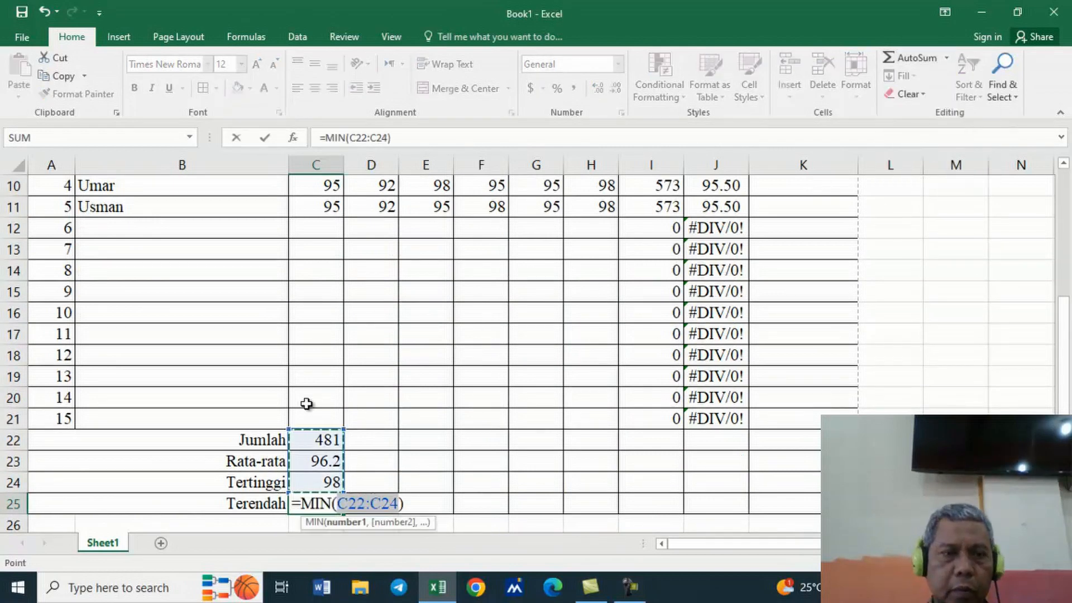
drag(308, 418, 317, 314)
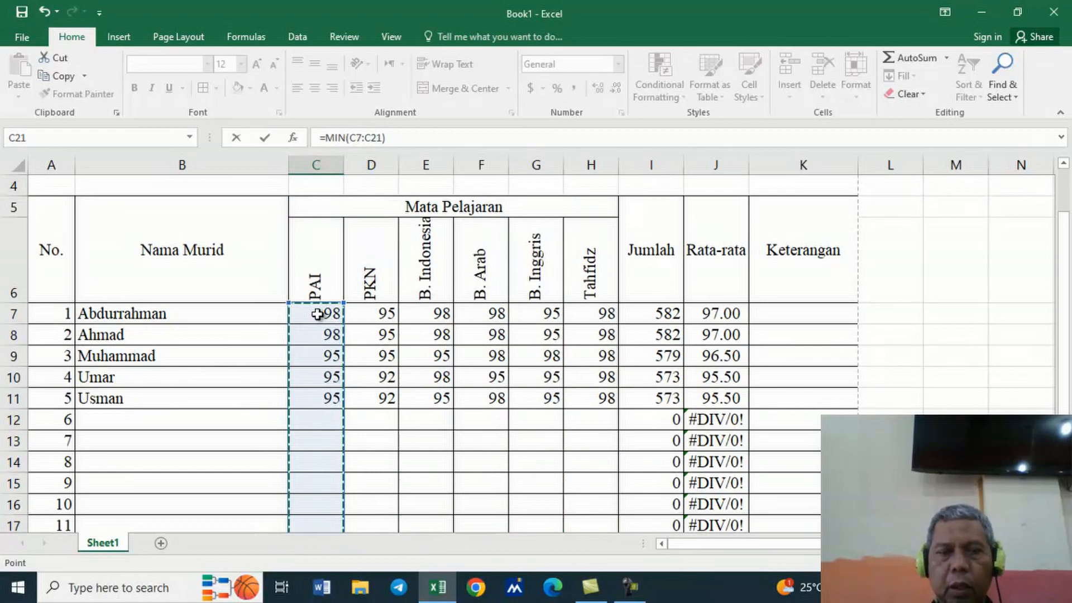
key(Return)
- Check the sum, average, highest and lowest formulas of the PAI column in C22:C25
click(327, 417)
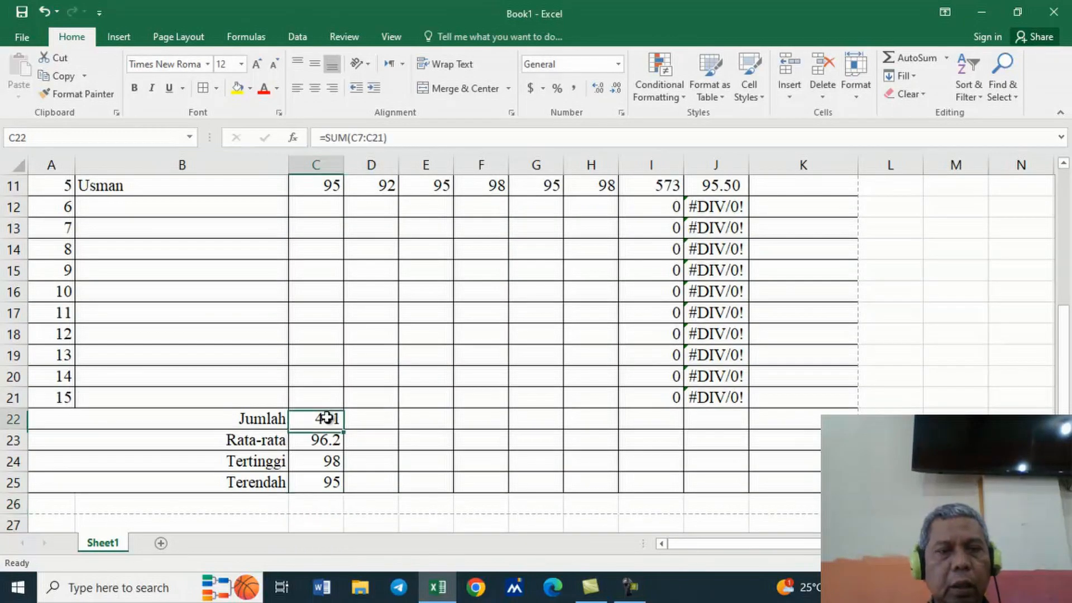
click(316, 439)
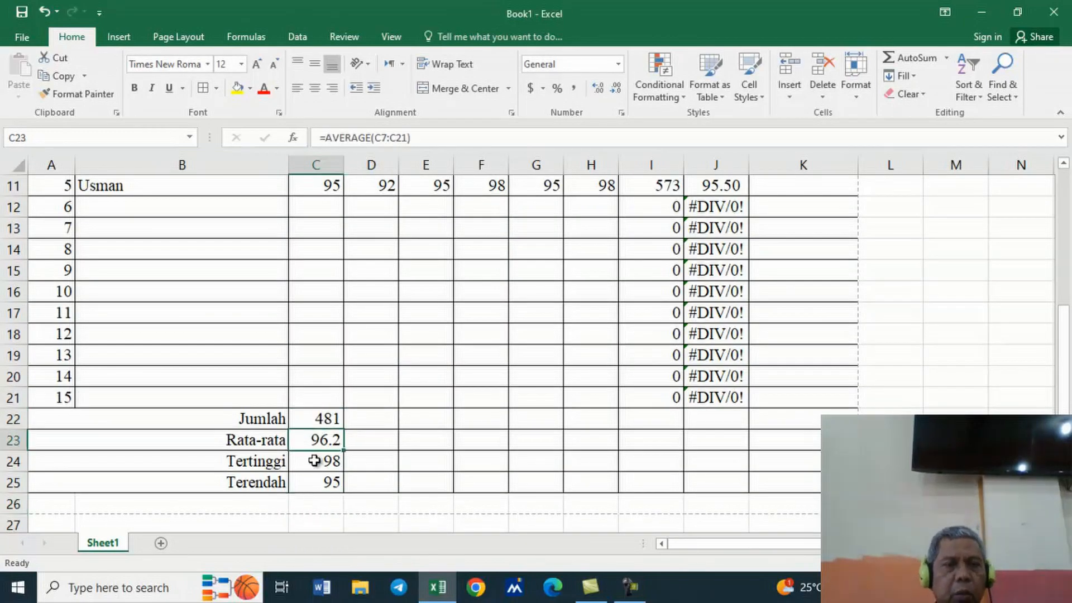
click(315, 460)
click(317, 479)
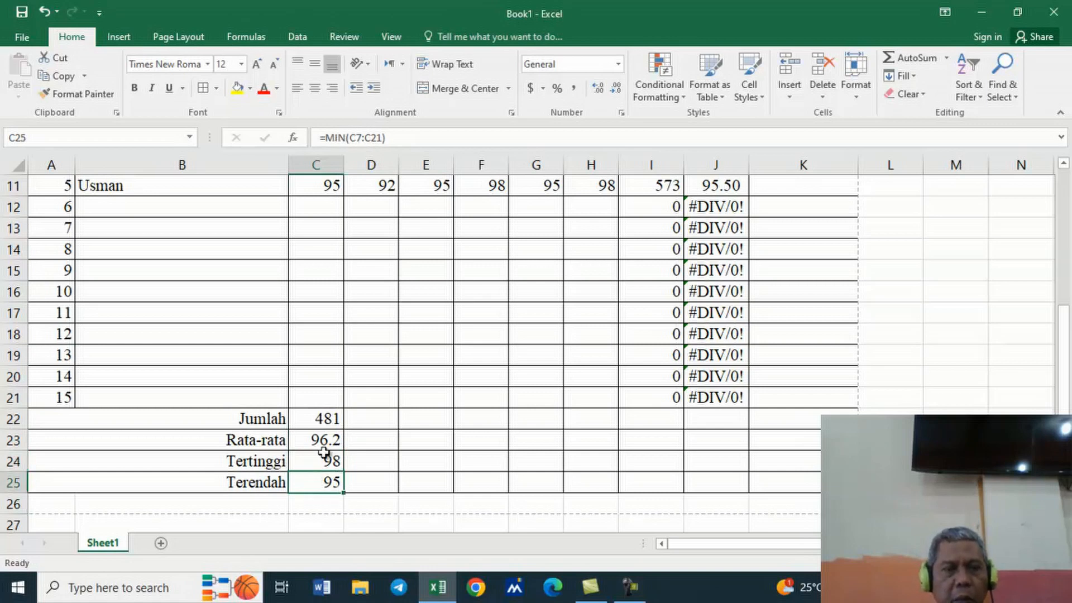
click(329, 417)
click(319, 440)
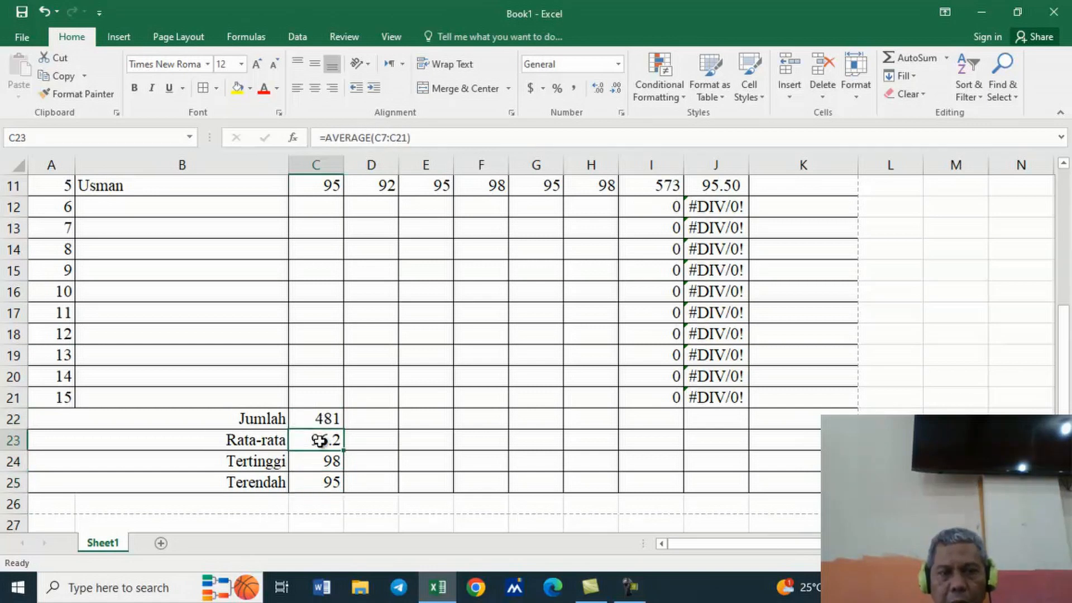
click(326, 464)
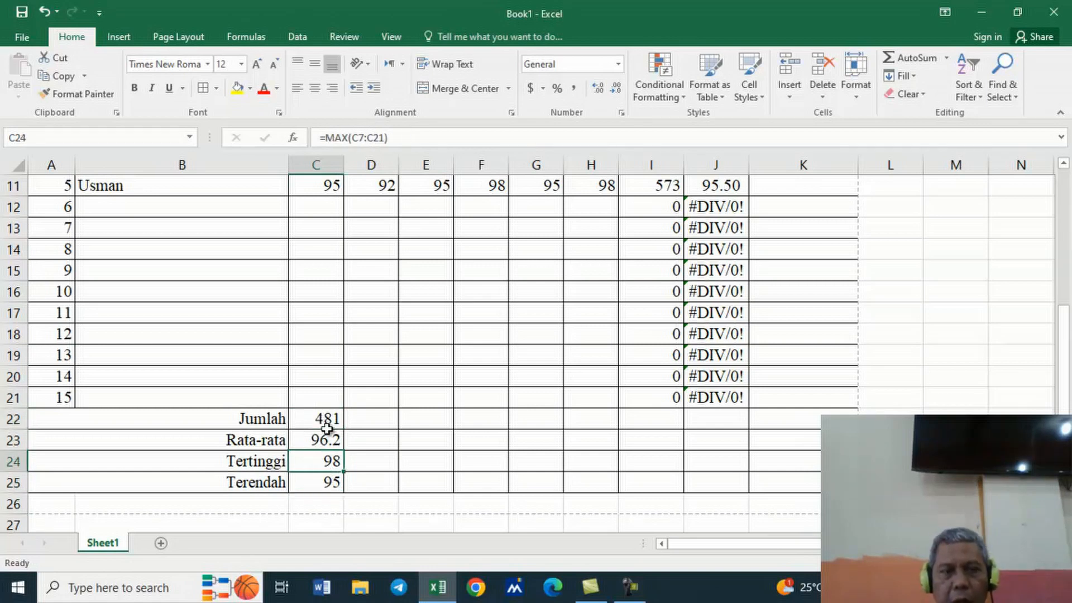
- Fill the four PAI summary formulas from C22:C25 across to column H for the remaining subjects
drag(327, 419, 330, 480)
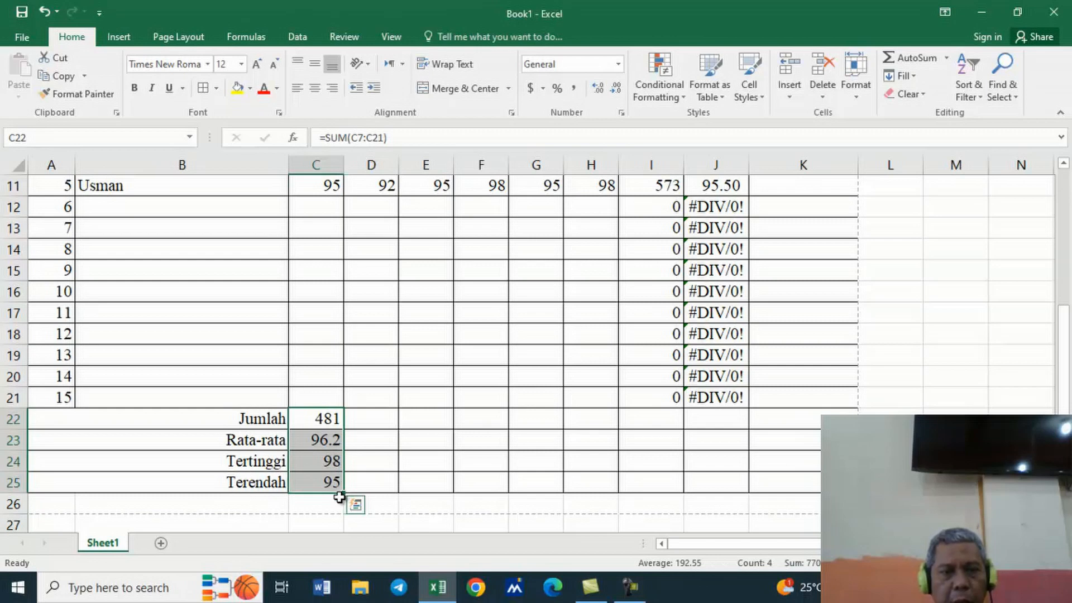
drag(343, 494, 606, 490)
click(489, 454)
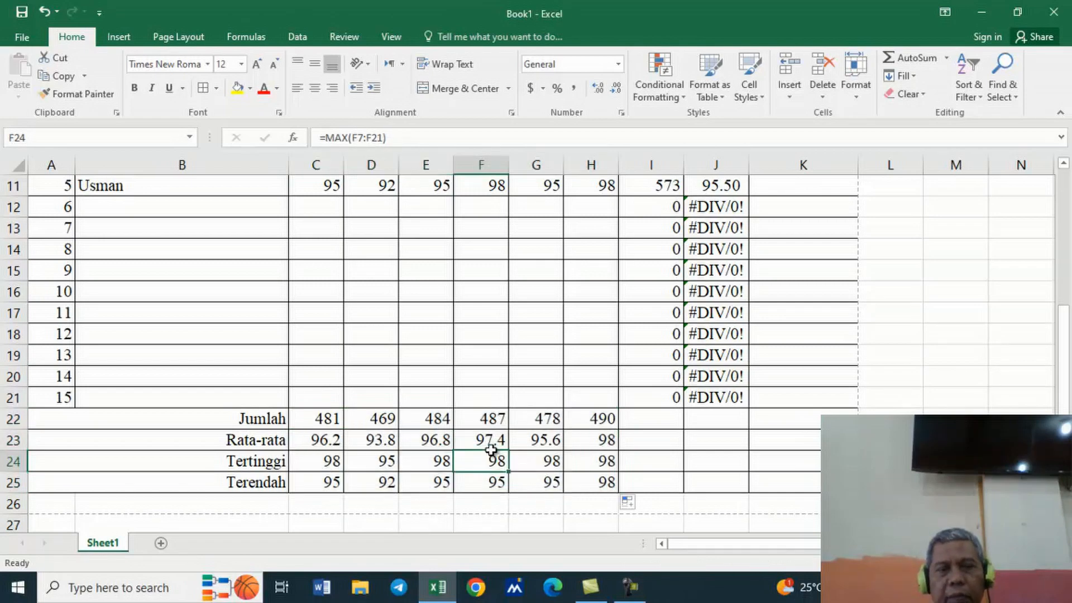
- Enter 98 as the PAI score of student number 6 in cell C12
drag(1068, 390, 1063, 360)
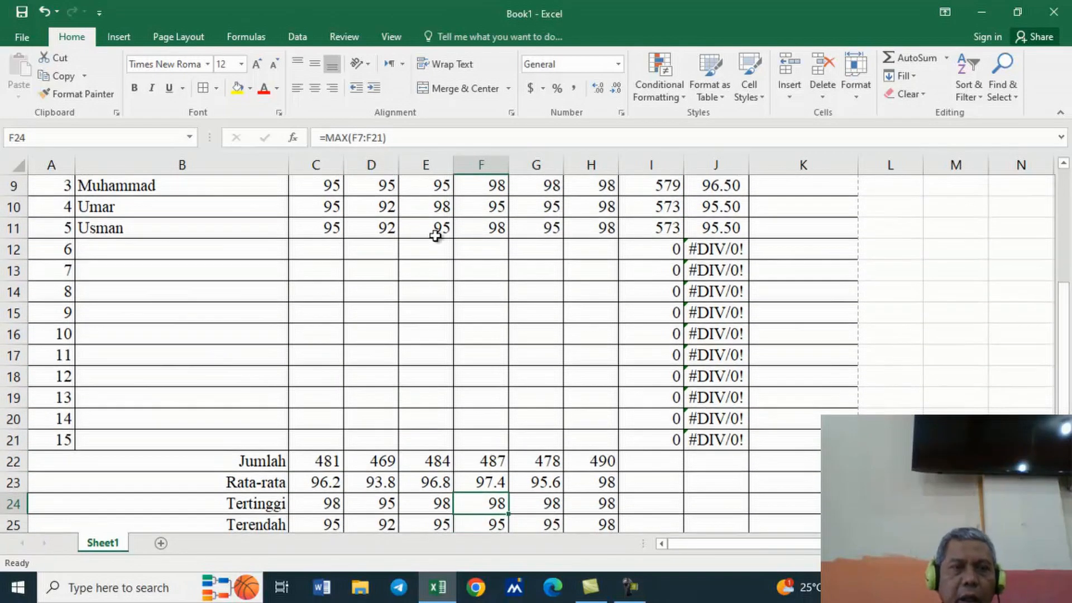
click(331, 247)
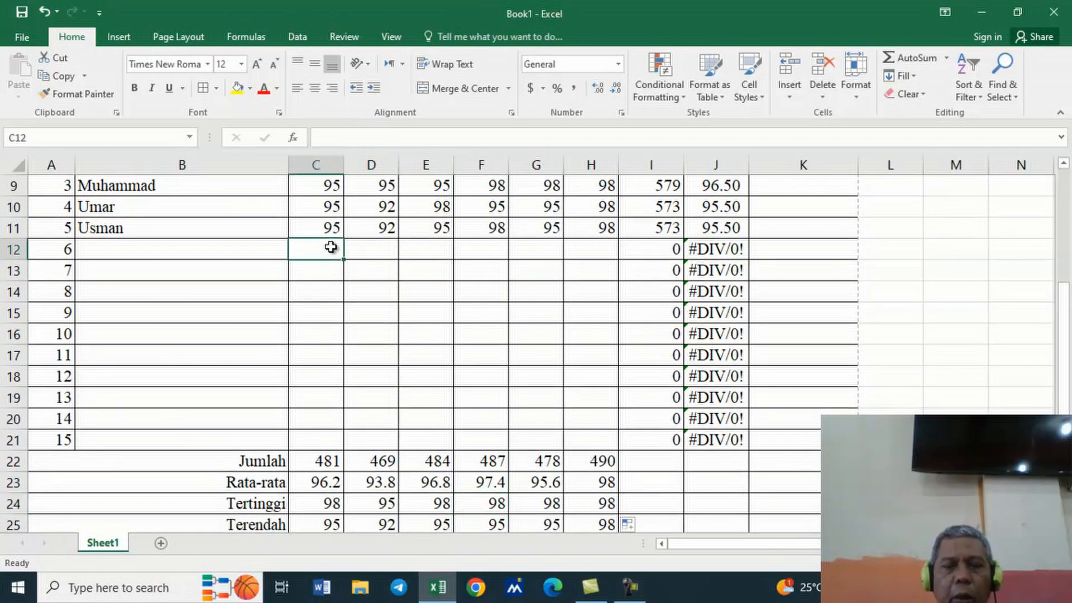
text(98)
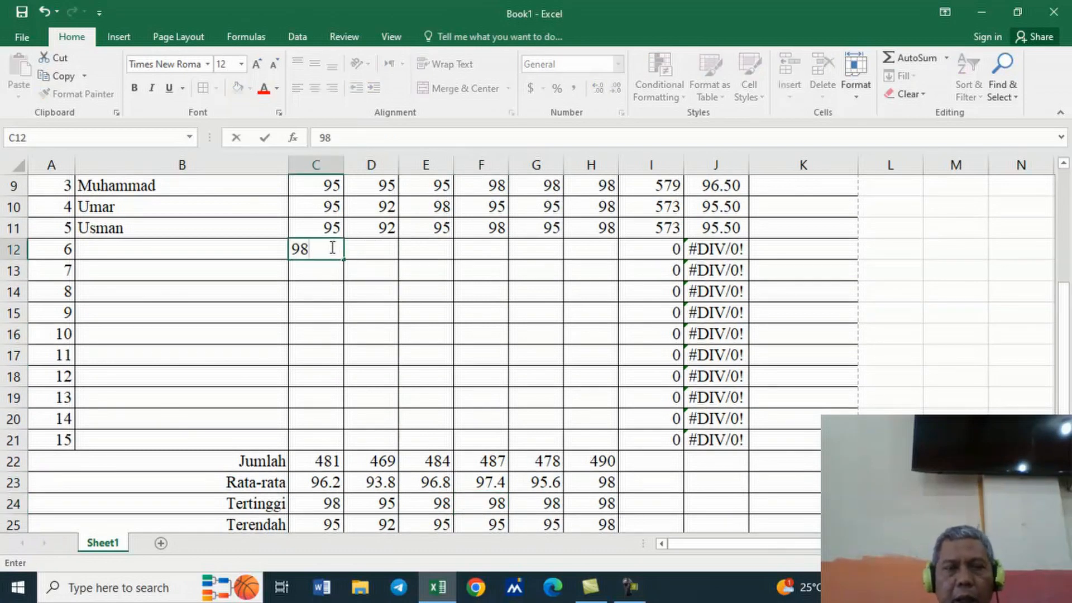
key(Return)
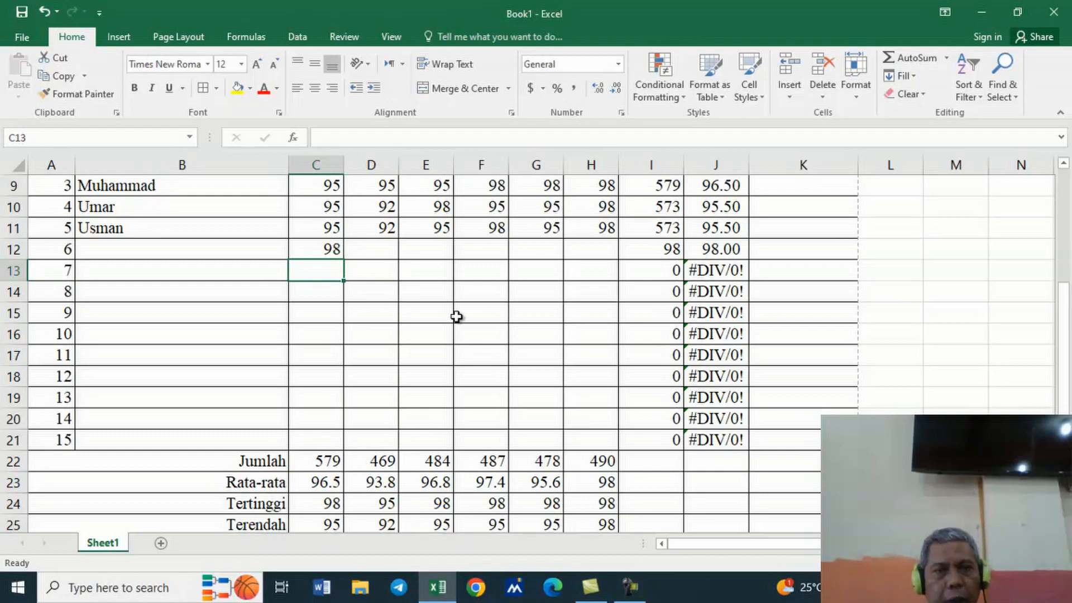
- Enter the formula =IF(J7>=80,"Tuntas","Remedial") in Keterangan cell K7 for the first student
drag(1069, 377, 1059, 289)
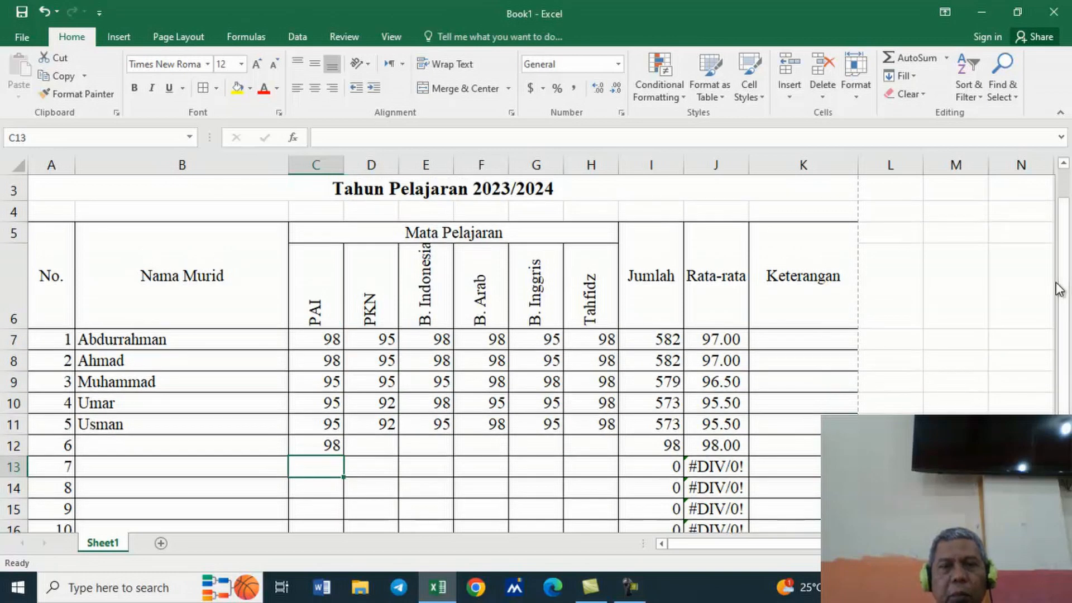
click(791, 335)
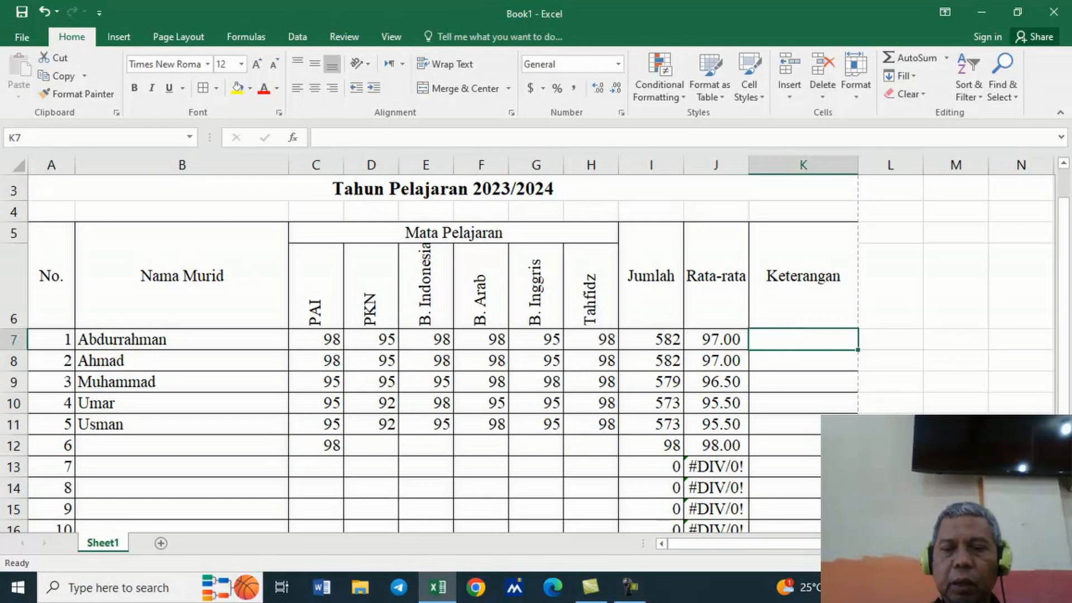
text(=i)
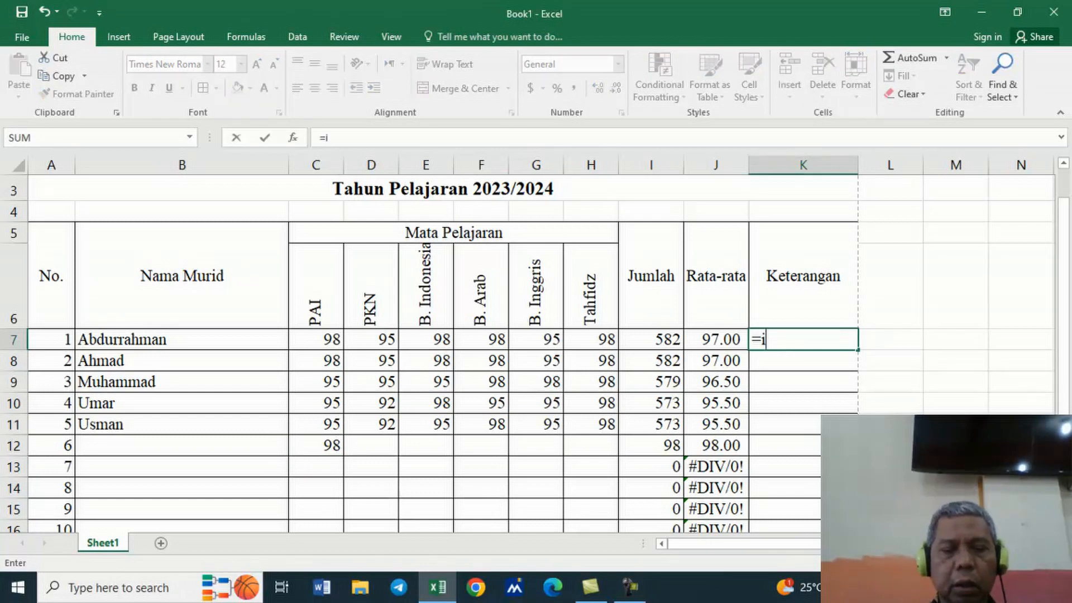
text(f)
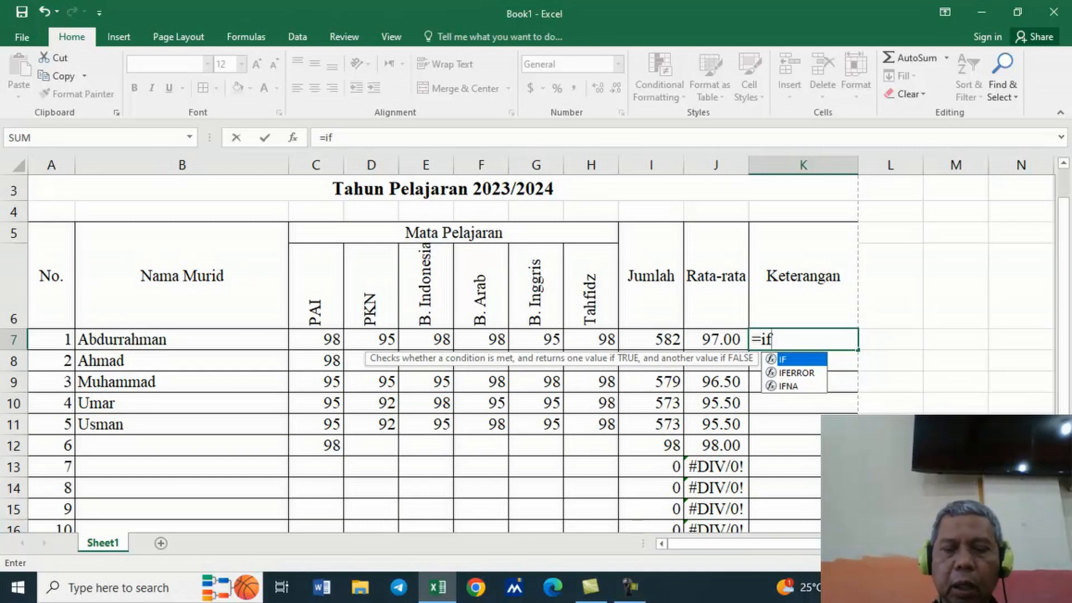
text(()
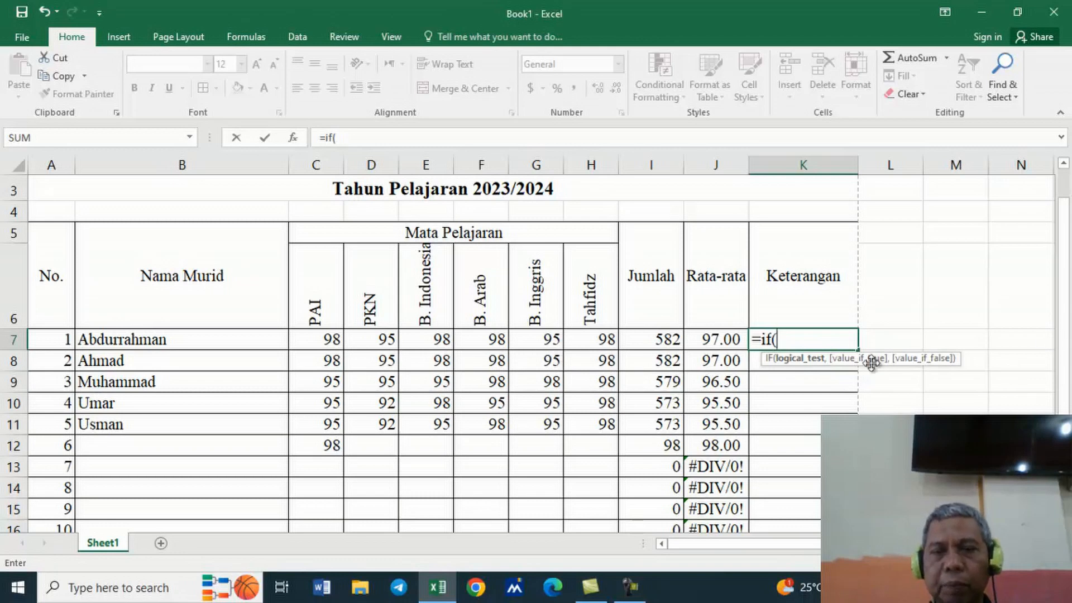
click(710, 338)
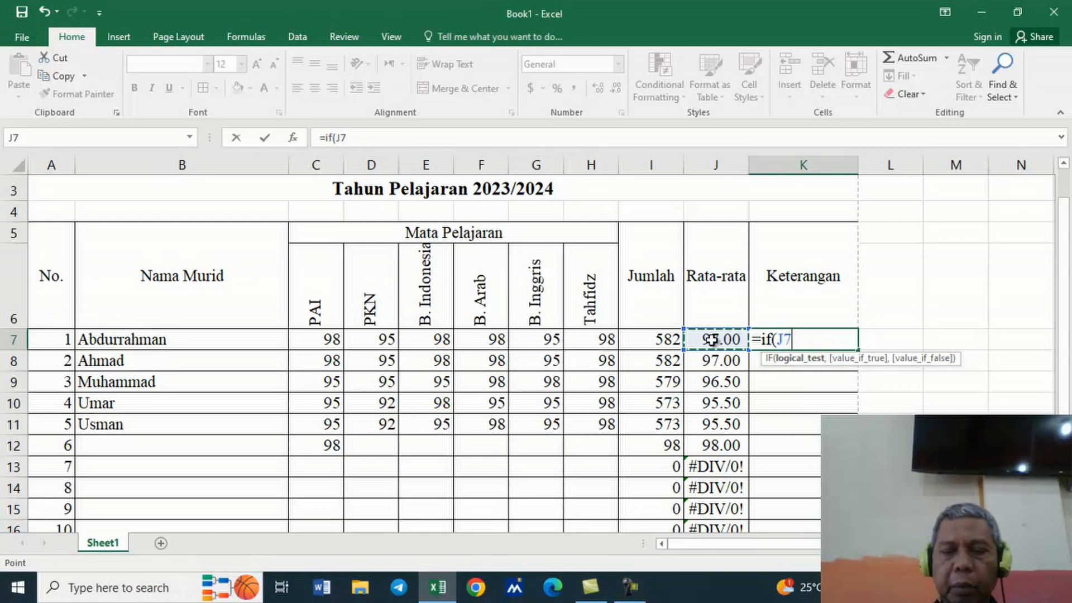
text(>=)
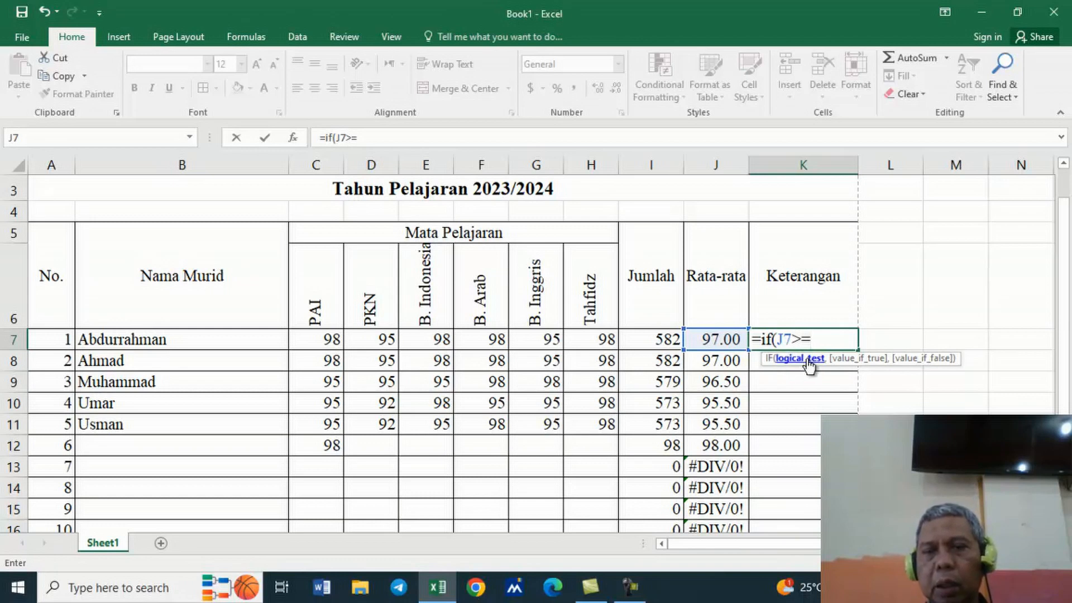
text(80)
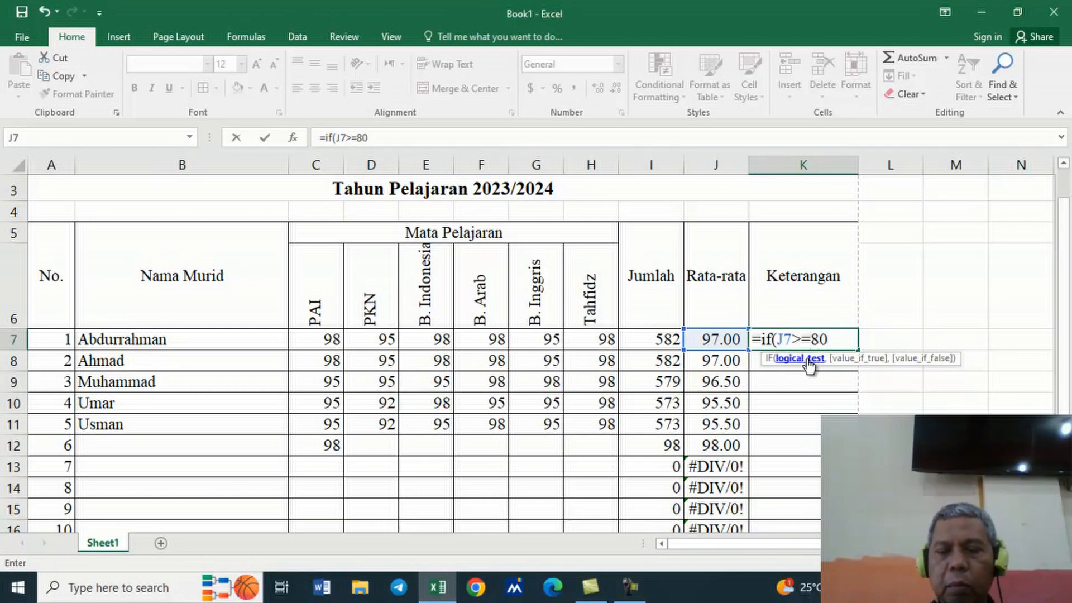
text(,)
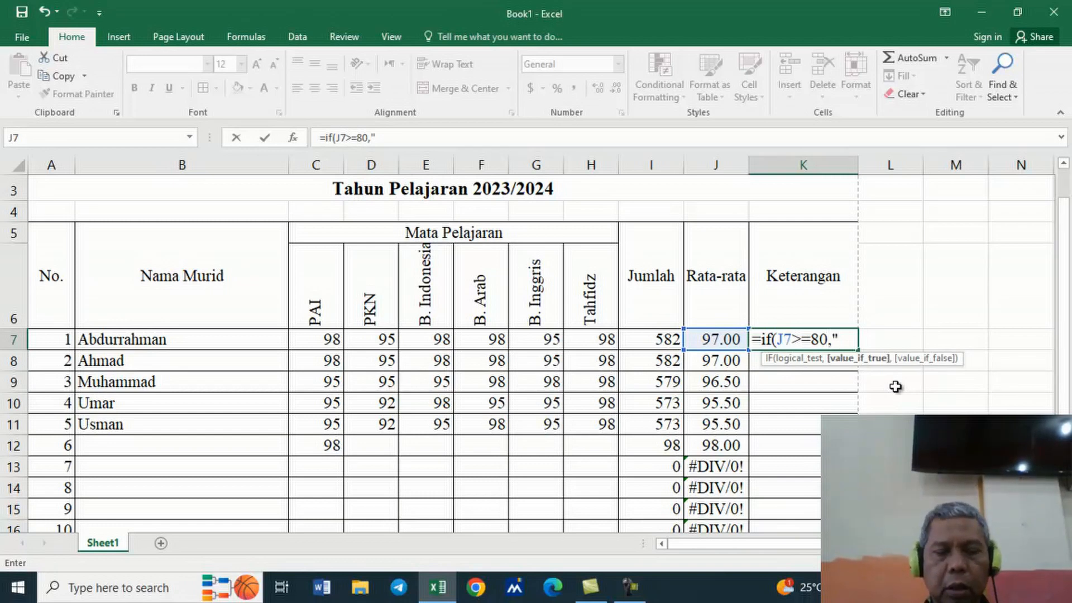
text(tas)
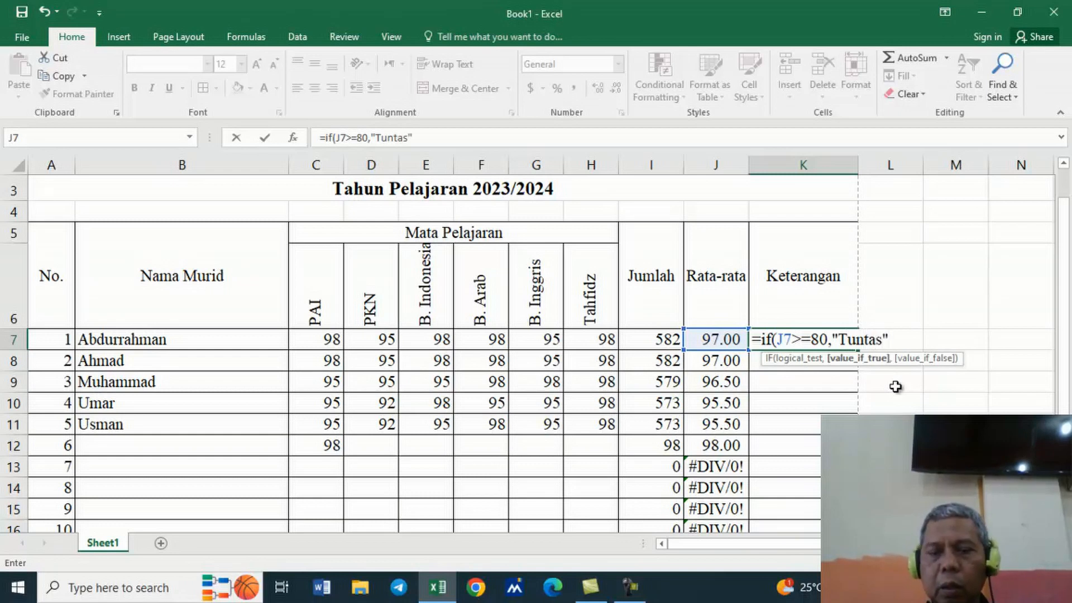
text(,)
text("Remedi)
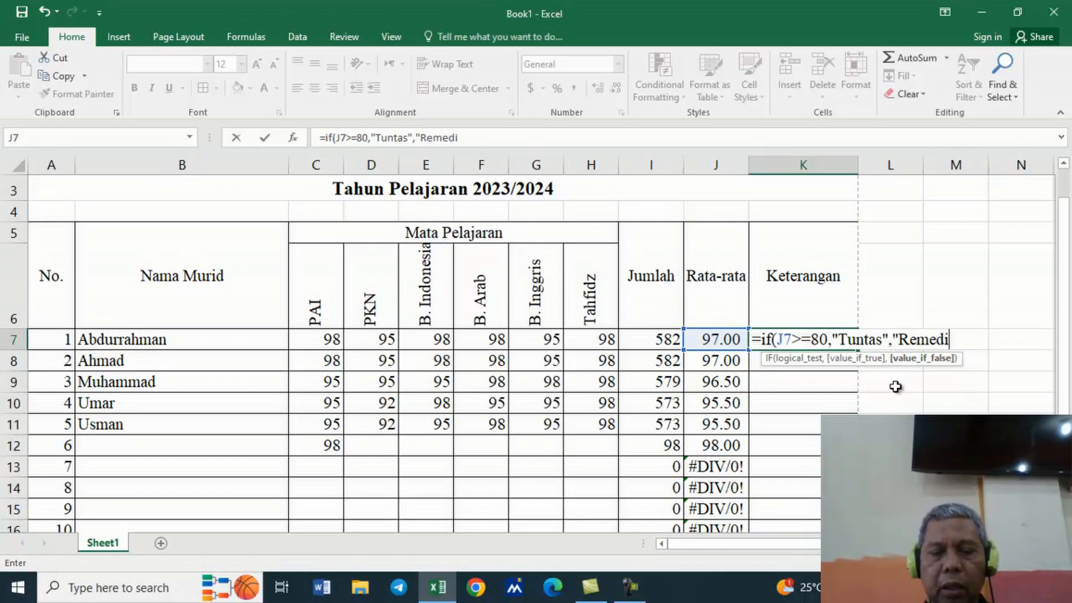
text(al"))
key(Return)
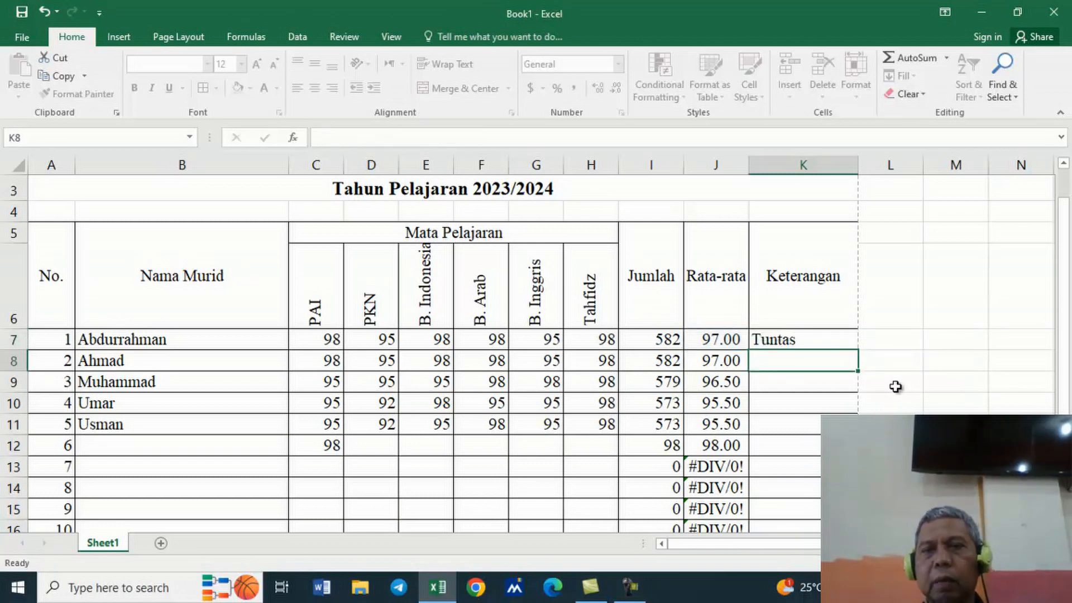
- Fill the Keterangan formula from K7 down to K21 for all fifteen student rows
click(826, 342)
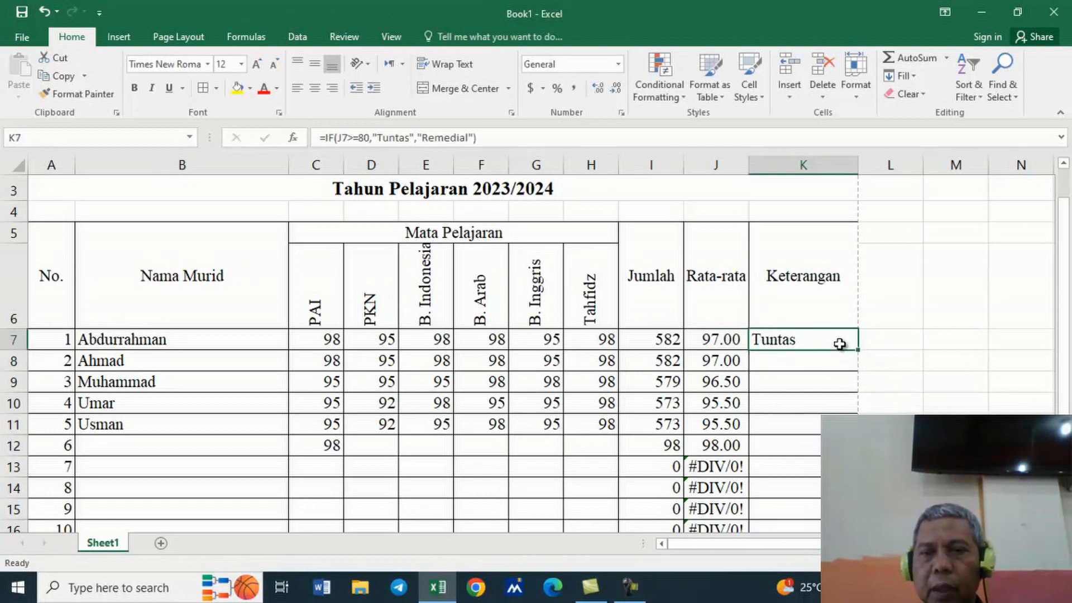
drag(862, 350, 860, 428)
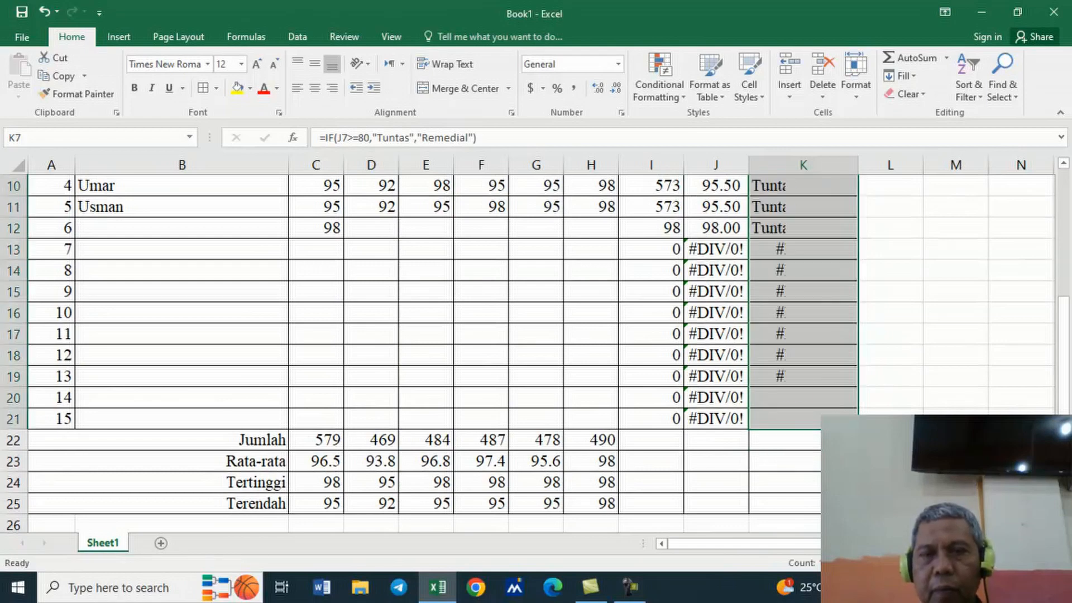
click(832, 375)
- Enter the scores 80, 80, 80, 80, 78 and 80 for student number 6 in cells C12 to H12
drag(1064, 351, 1042, 286)
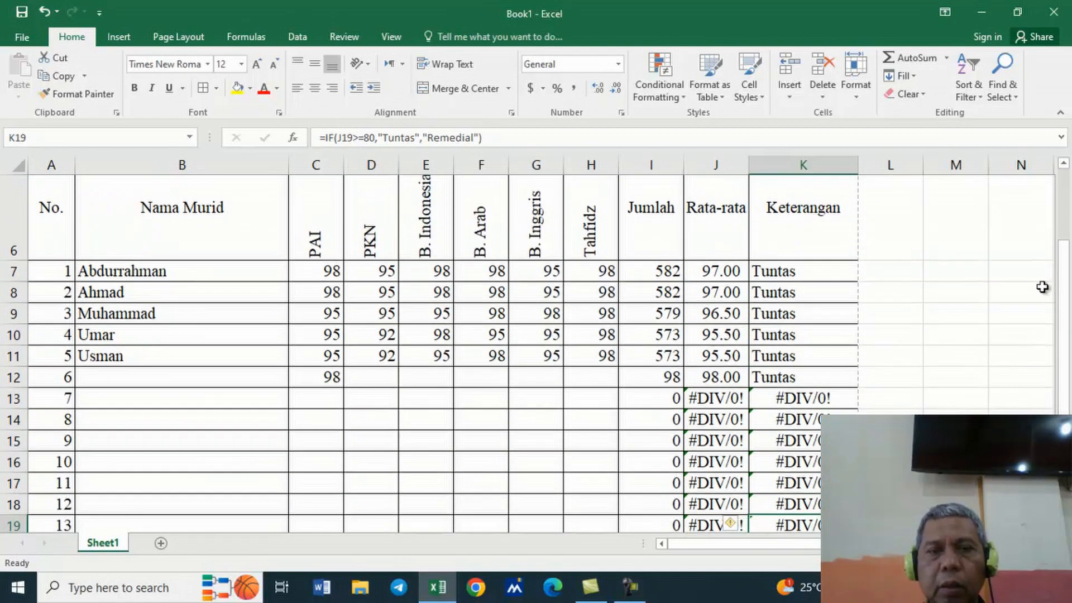
click(327, 379)
text(80)
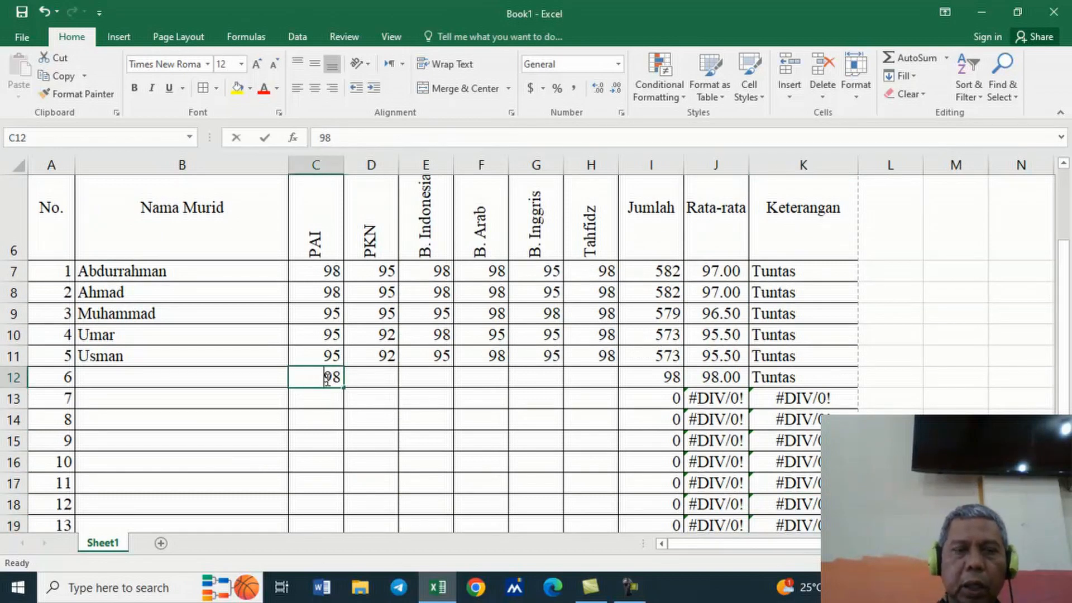
key(Tab)
text(80)
key(Tab)
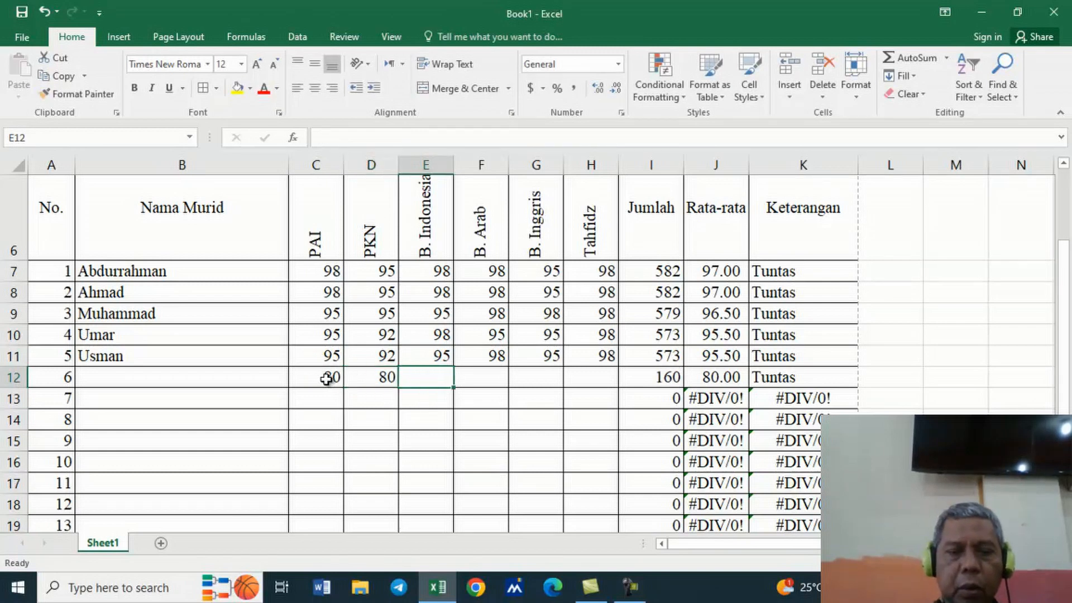
text(80)
key(Tab)
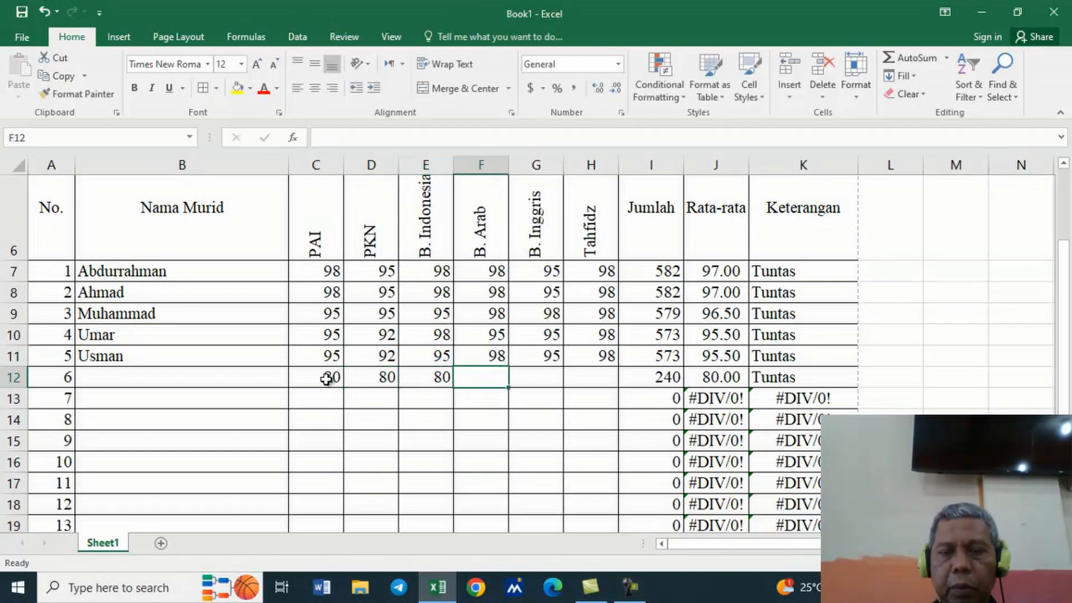
text(80)
key(Tab)
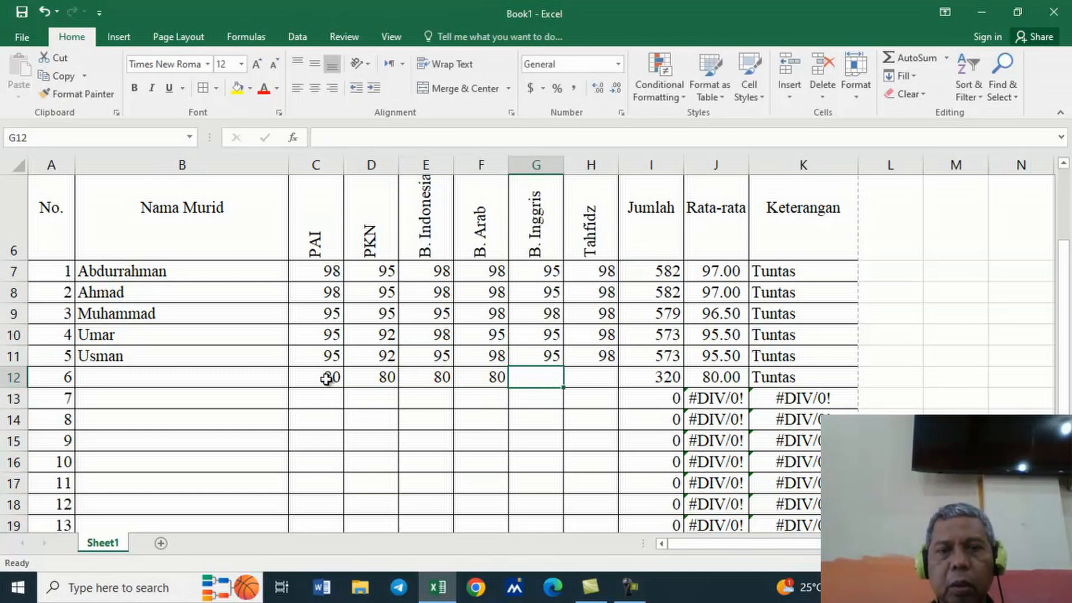
text(78)
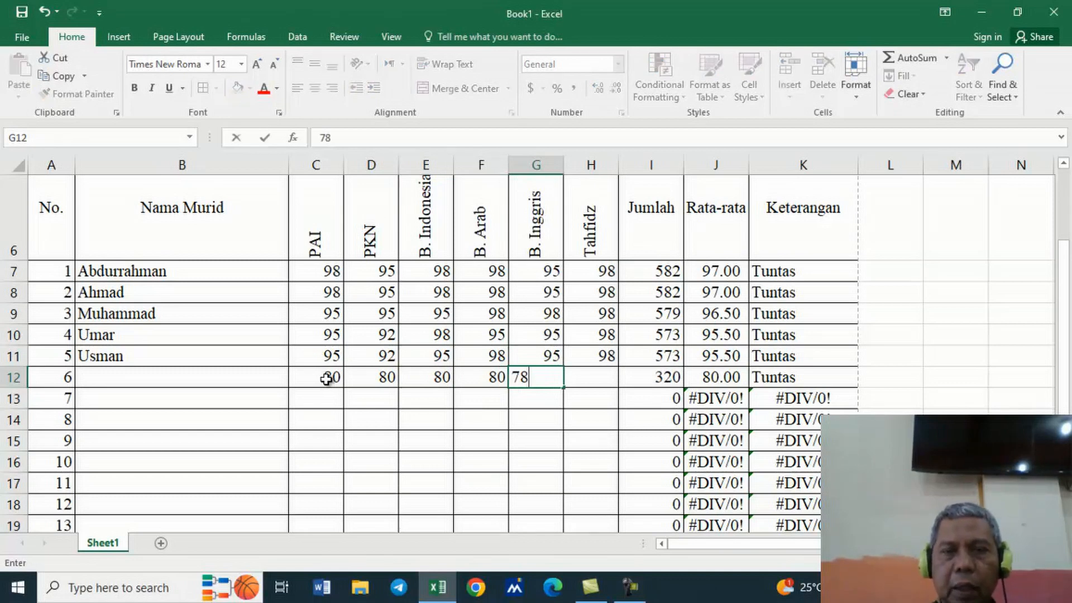
key(Tab)
text(80)
key(Tab)
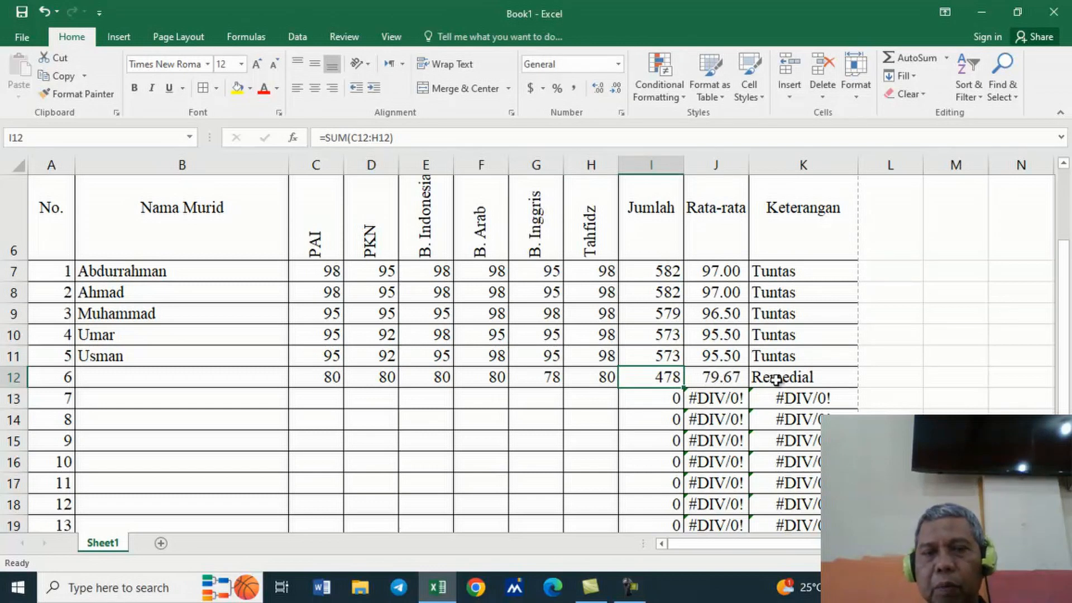
- Set the B. Inggris score of student number 6 in cell G12 to 80
click(537, 377)
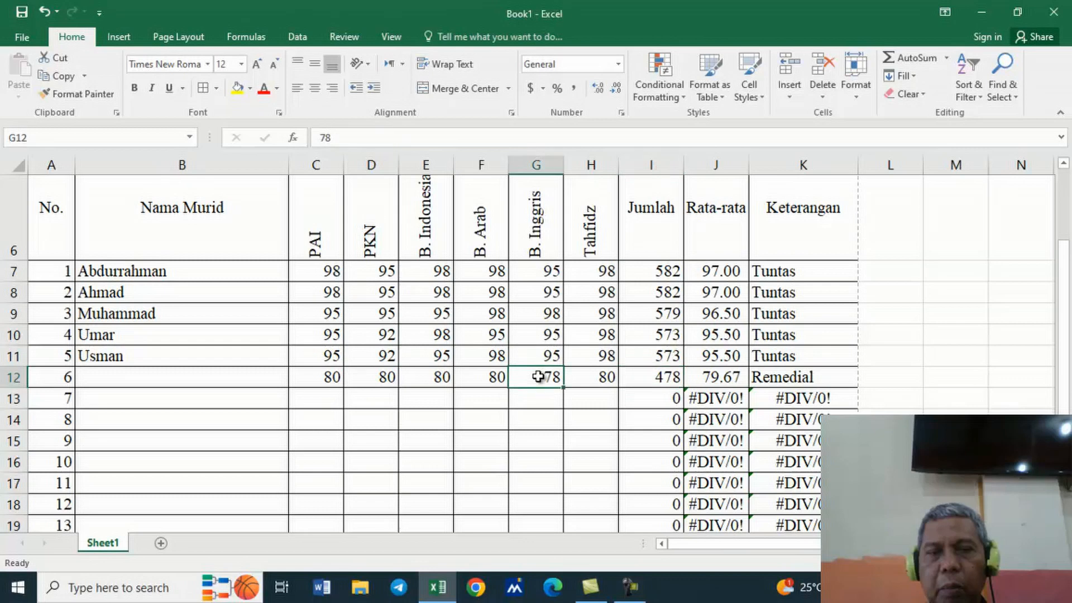
text(80)
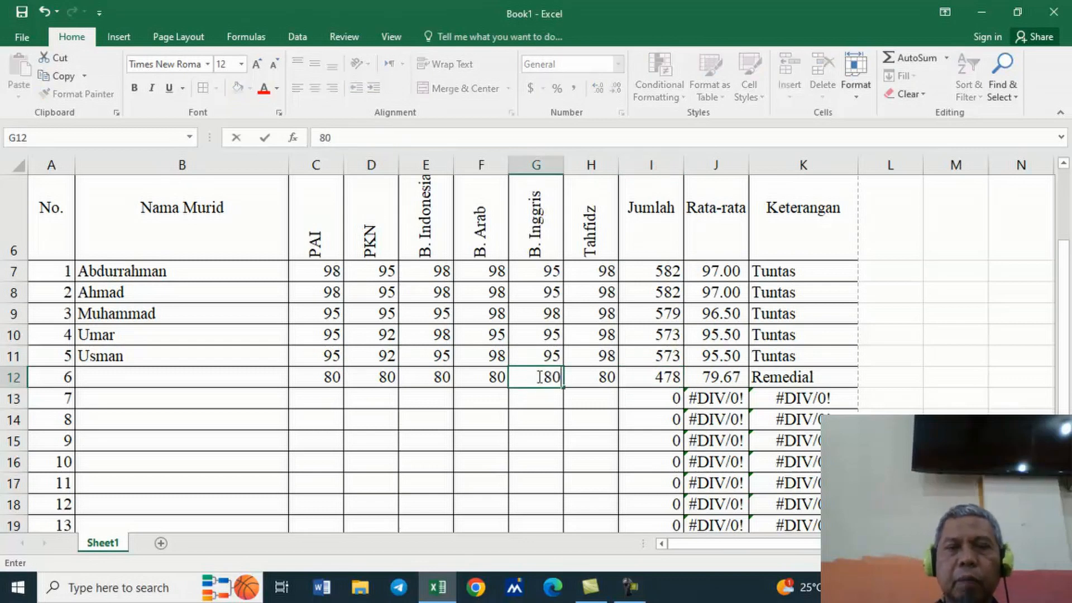
key(Return)
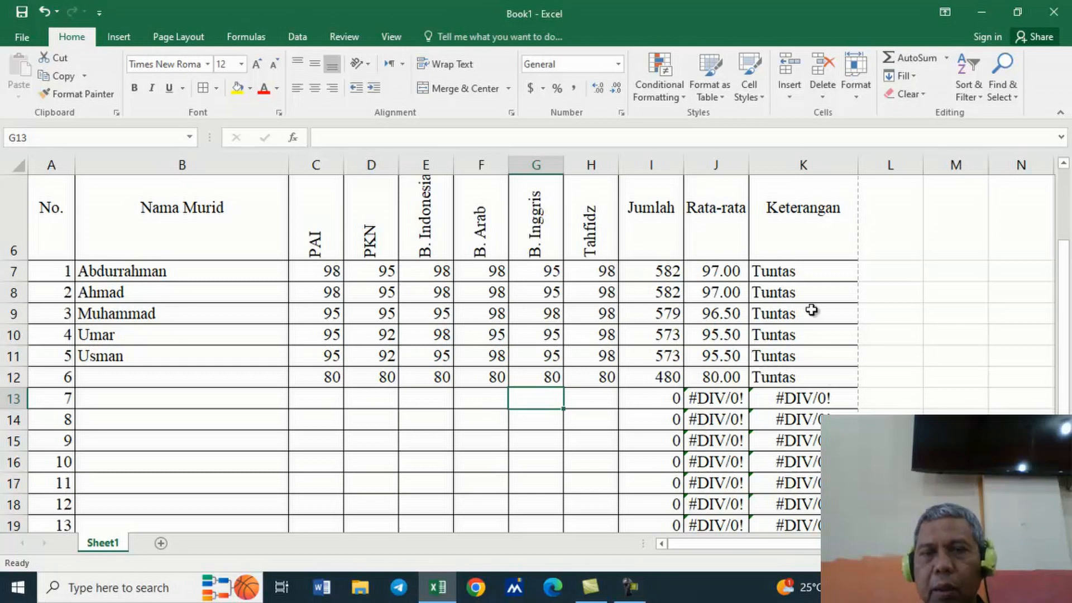
- Review the IF formula in Keterangan cell K7 and the average cell it tests, leaving the formula as it is
click(814, 274)
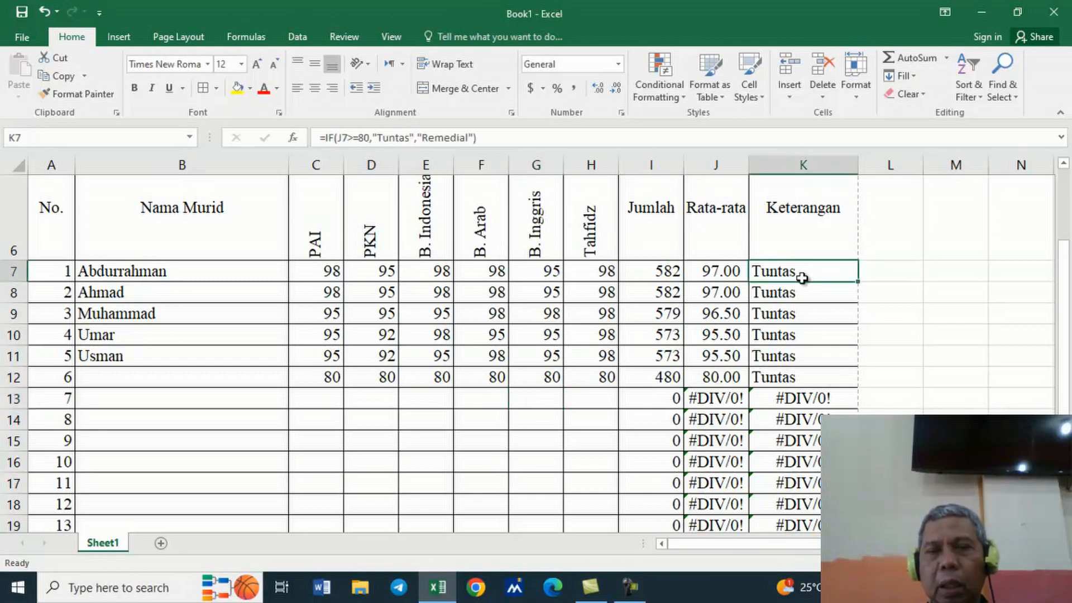
double_click(807, 276)
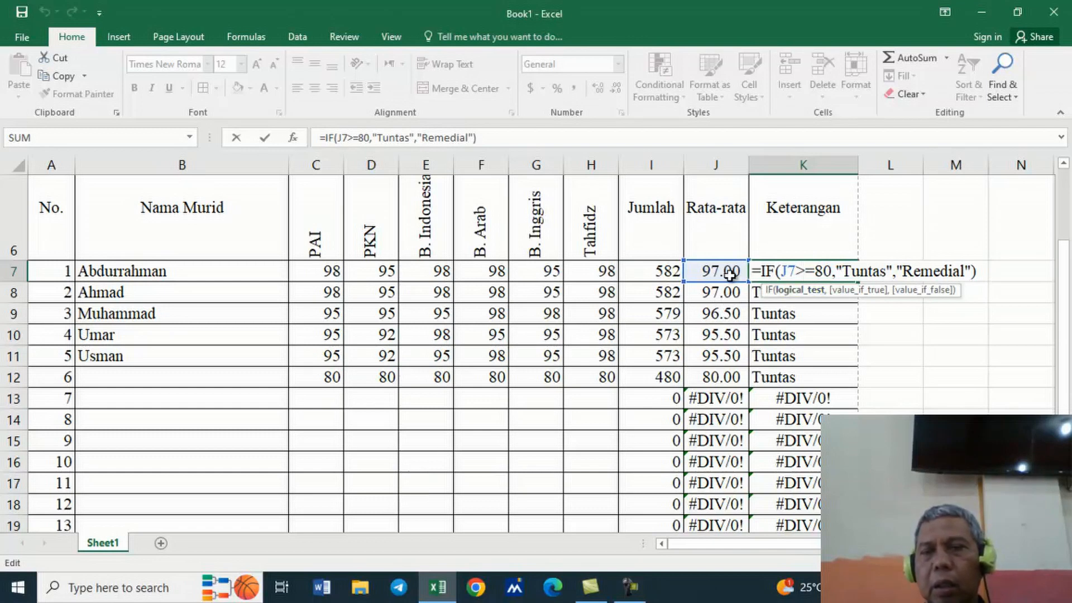
click(809, 273)
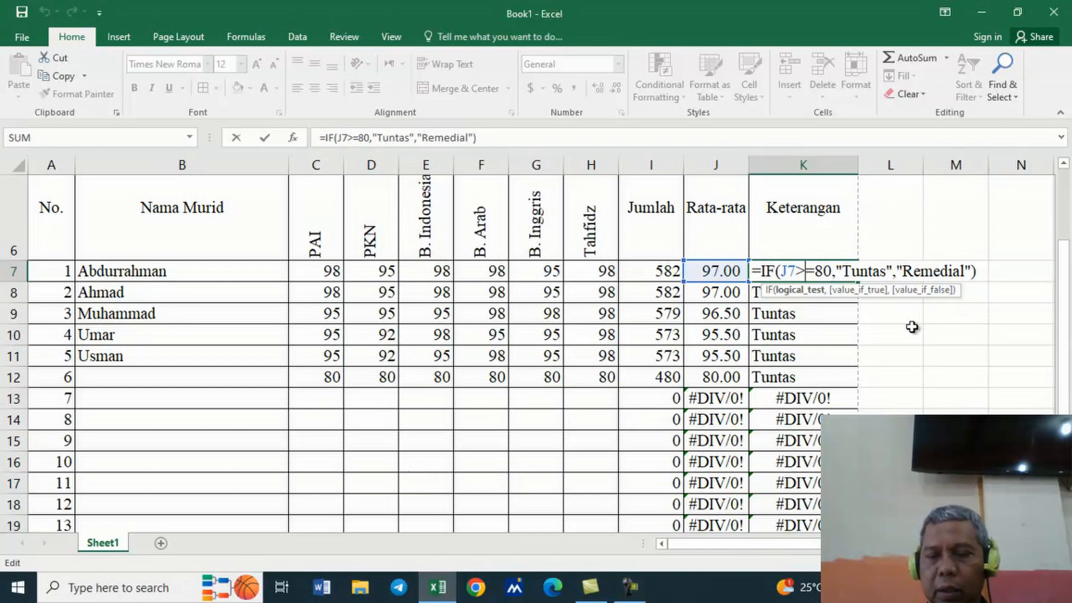
key(Return)
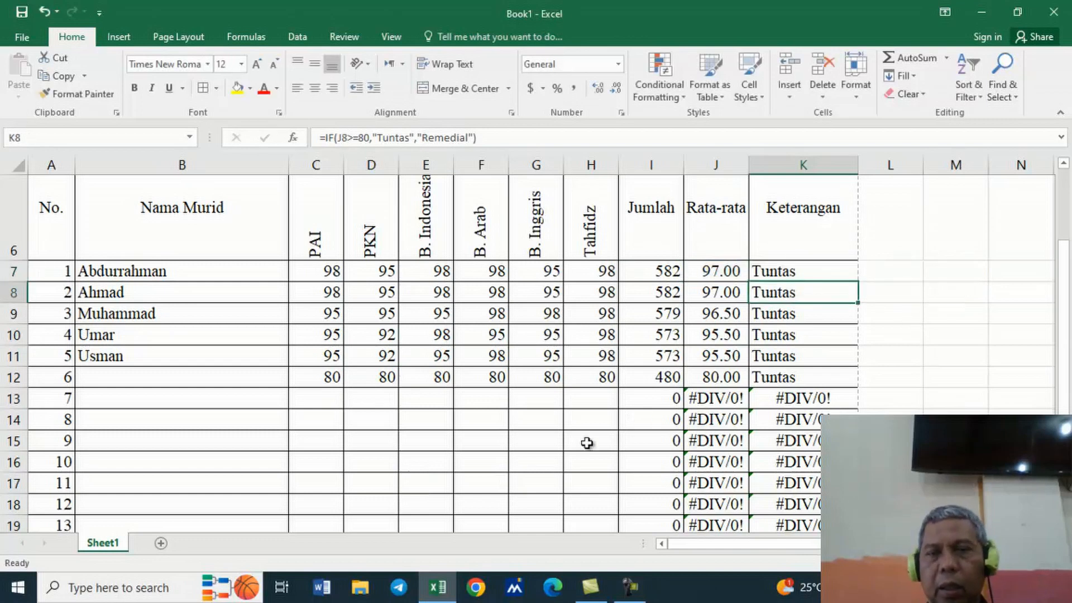
drag(1067, 324, 1067, 285)
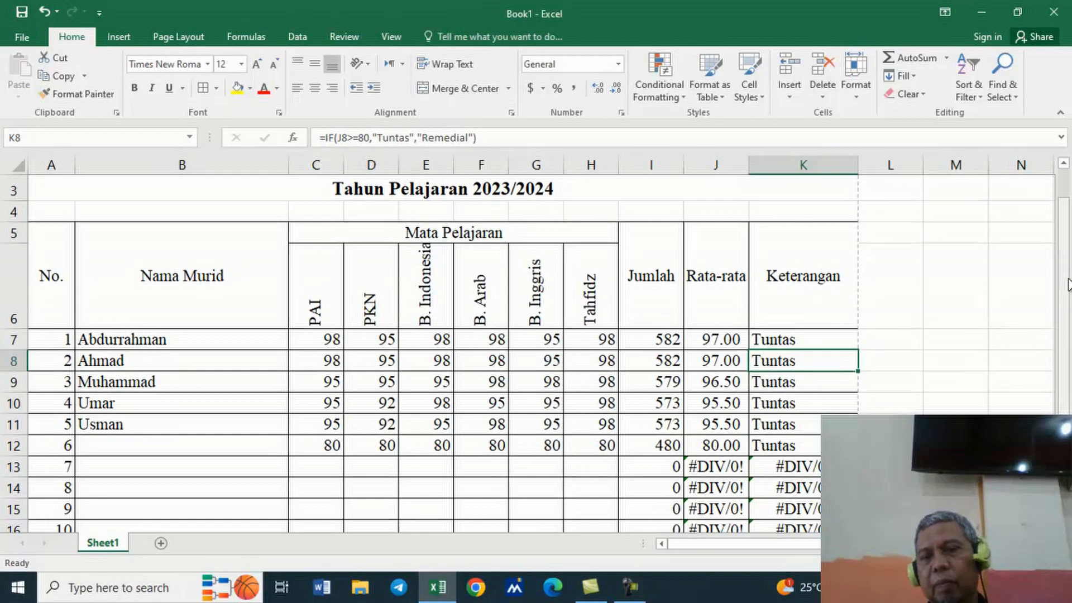